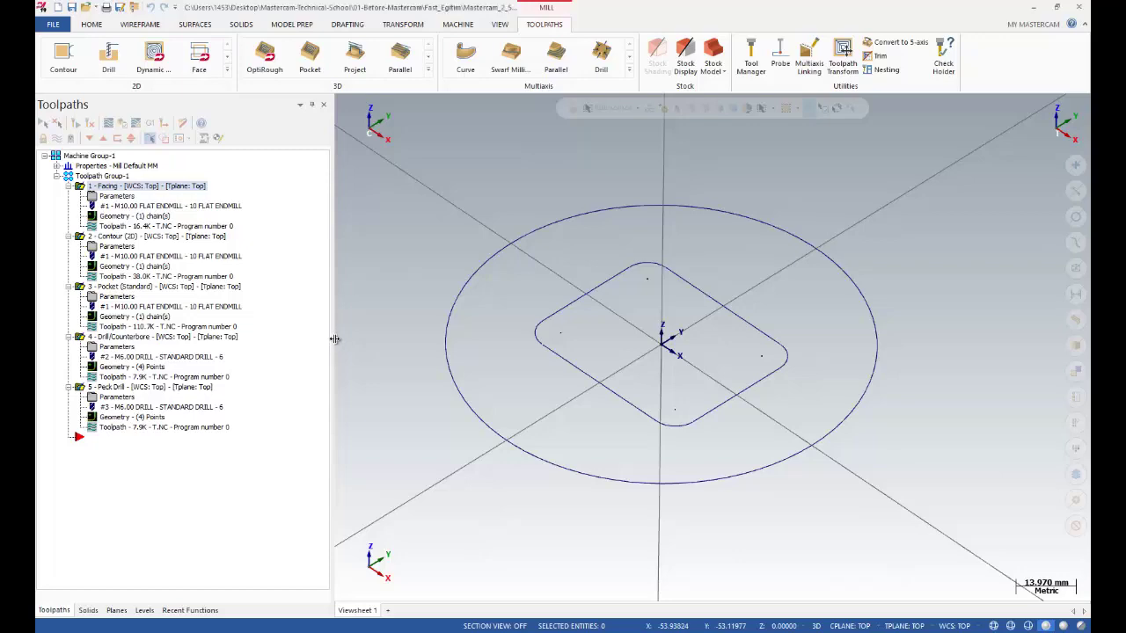
# Widen the Toolpaths manager, and show the toolpaths of all operations in the graphics area before hiding them again
pyautogui.moveTo(331, 337); pyautogui.dragTo(359, 338)
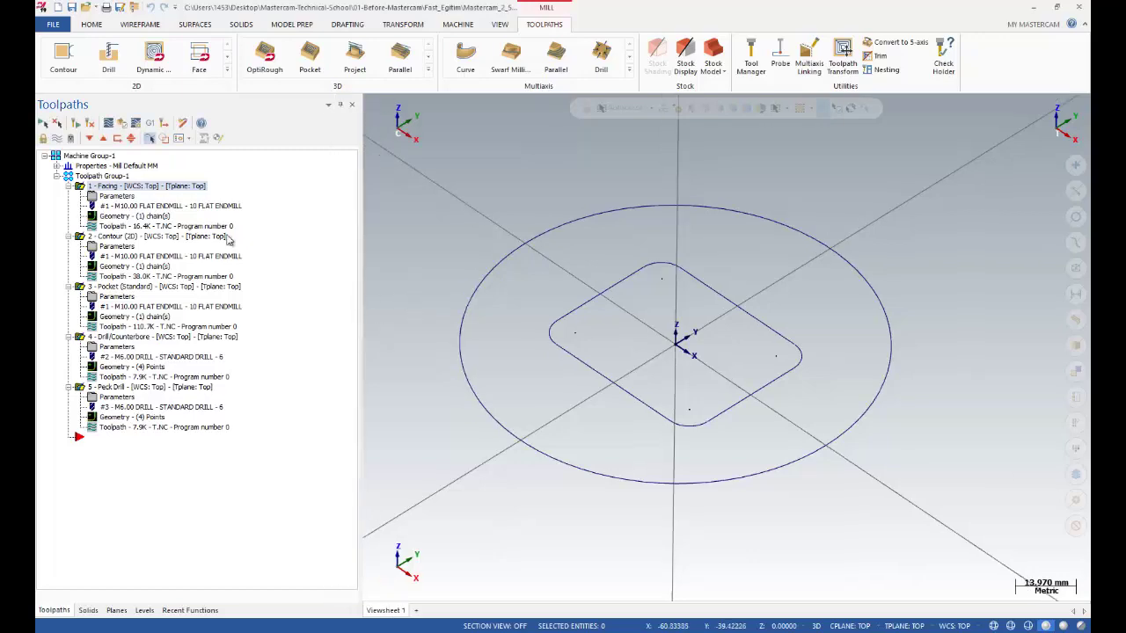
pyautogui.click(56, 139)
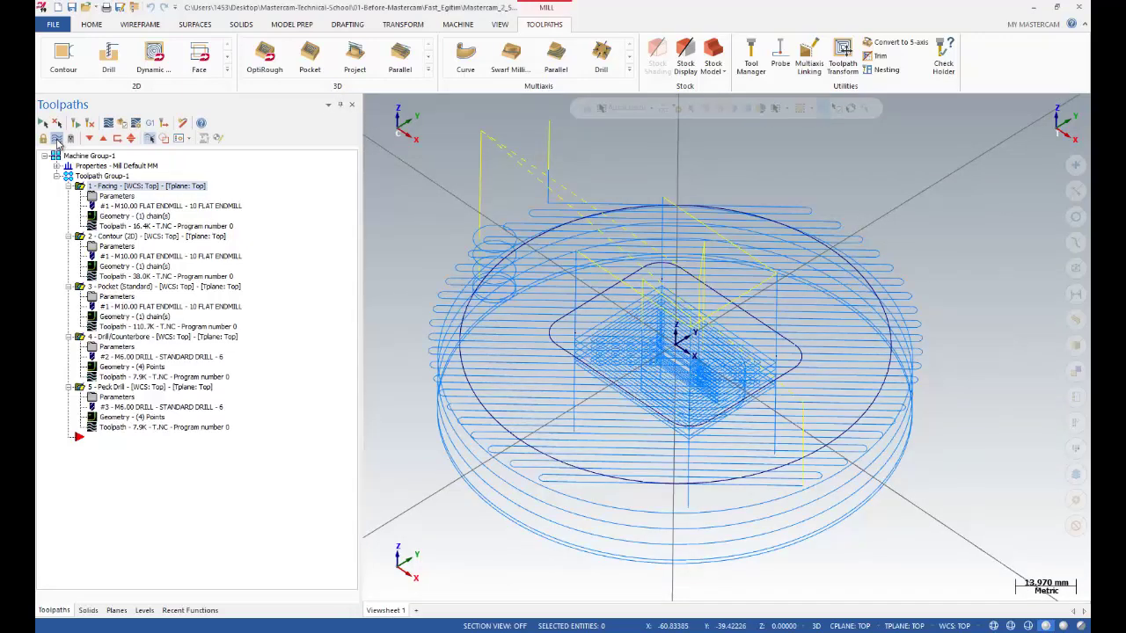
pyautogui.click(56, 139)
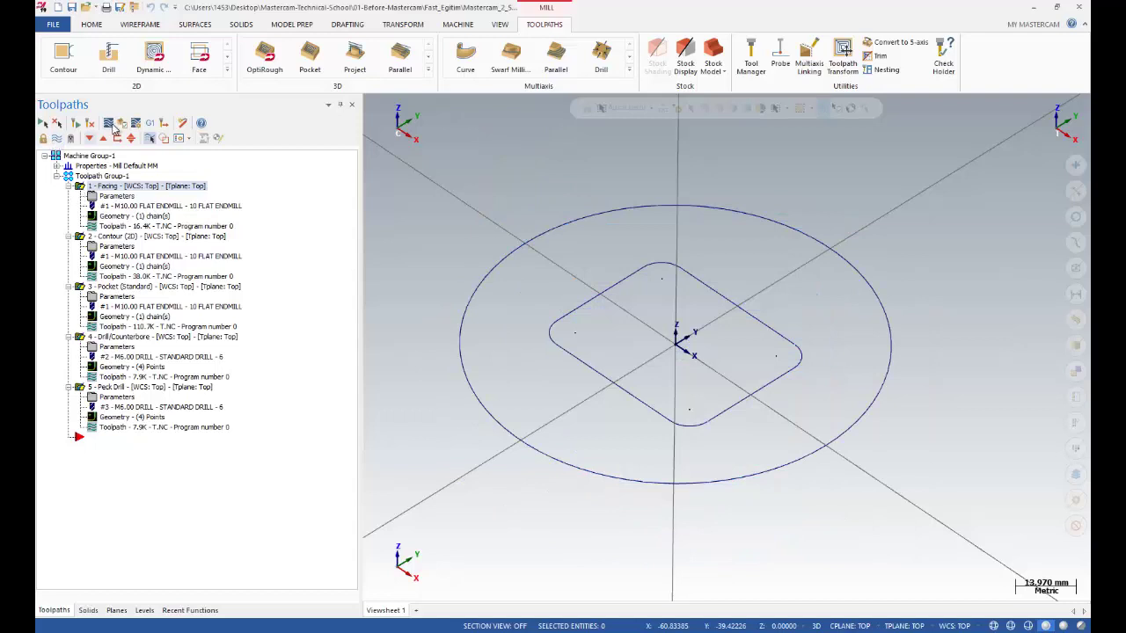
# Backplot the existing operations at a higher playback speed, and close the backplot
pyautogui.click(109, 123)
pyautogui.click(371, 103)
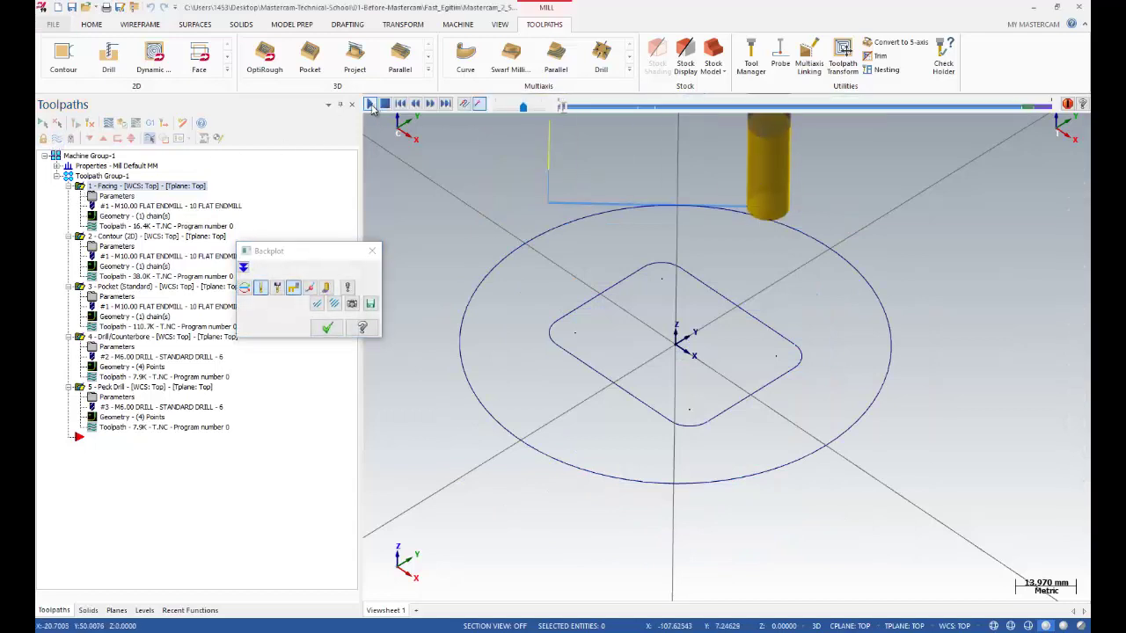
pyautogui.moveTo(523, 109); pyautogui.dragTo(542, 110)
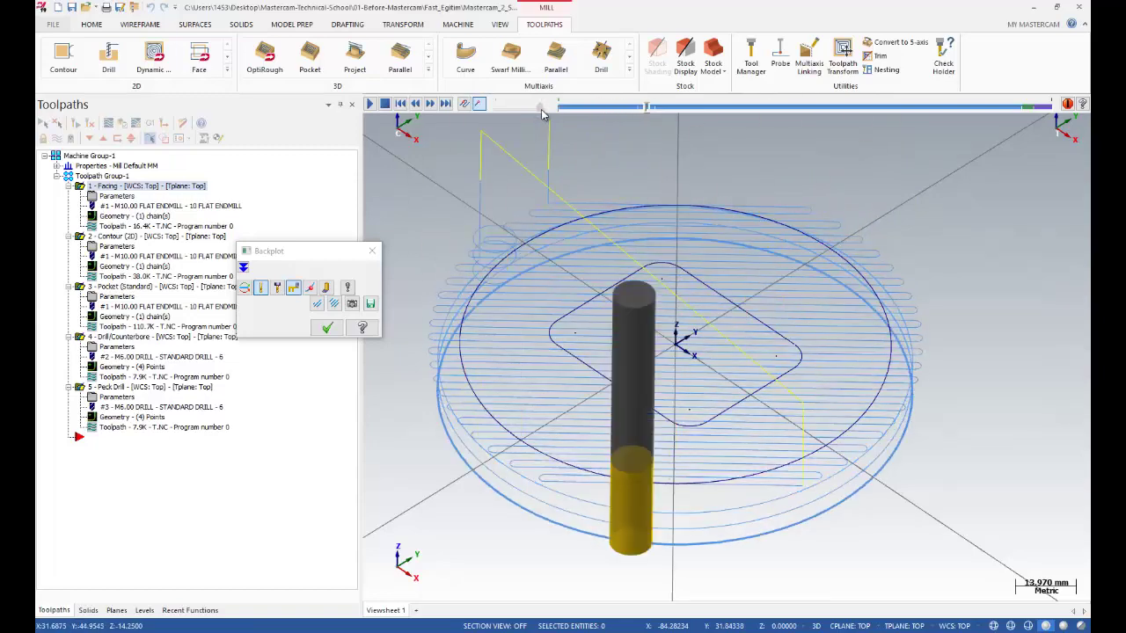
pyautogui.click(373, 252)
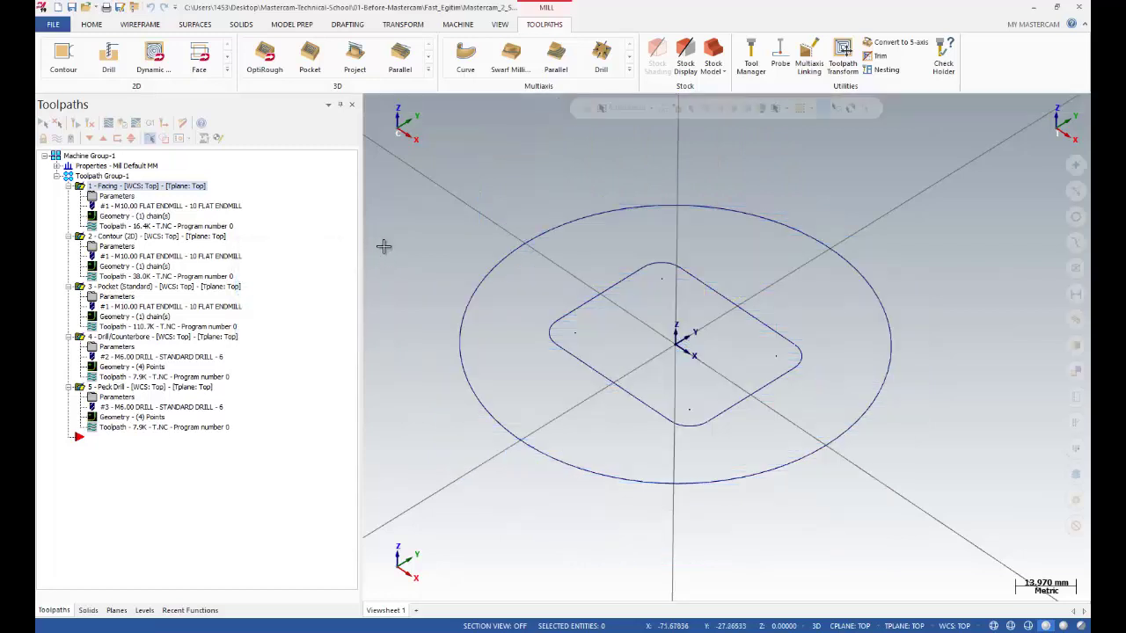
# Permanently delete all operations, groups and tools from the machine group
pyautogui.scroll(-1, 479, 247)
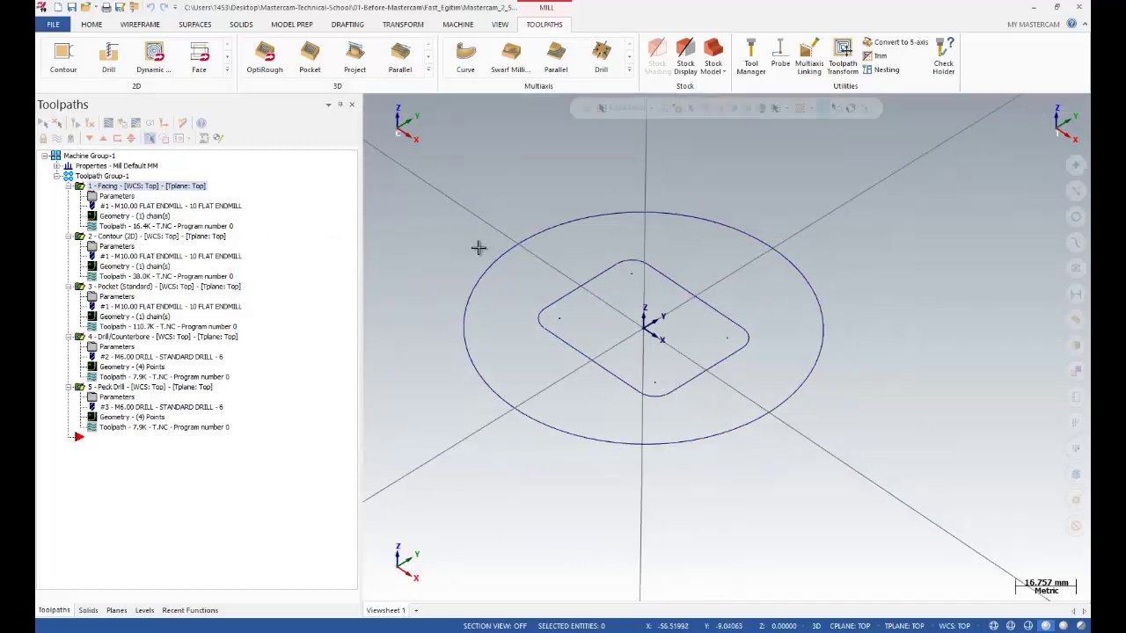
pyautogui.moveTo(478, 247); pyautogui.dragTo(455, 241, button='middle')
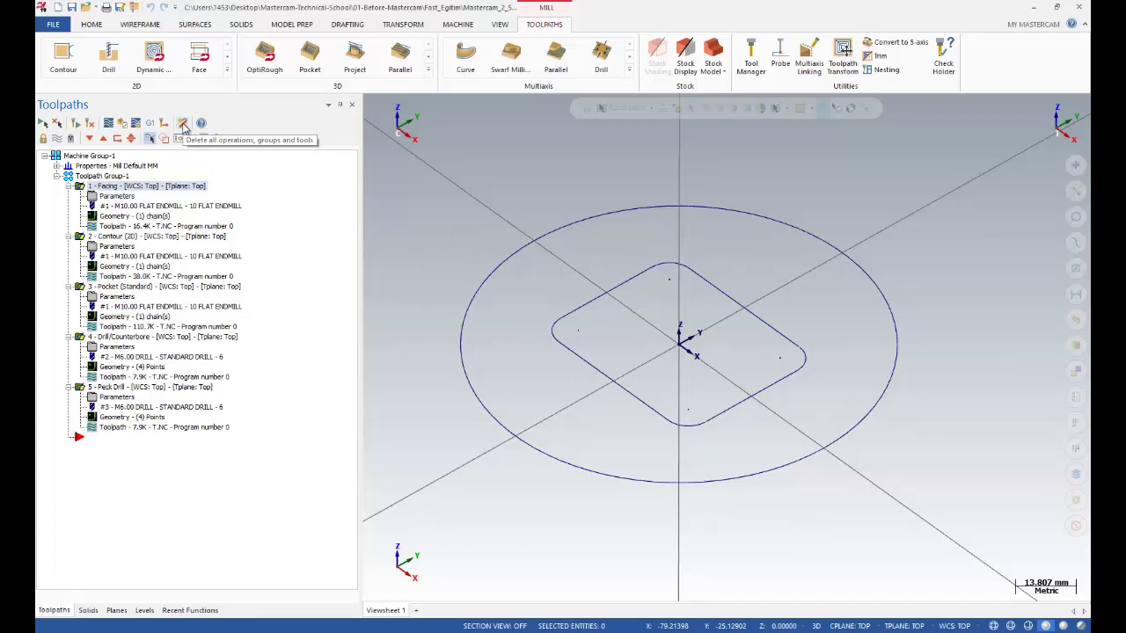
pyautogui.click(183, 125)
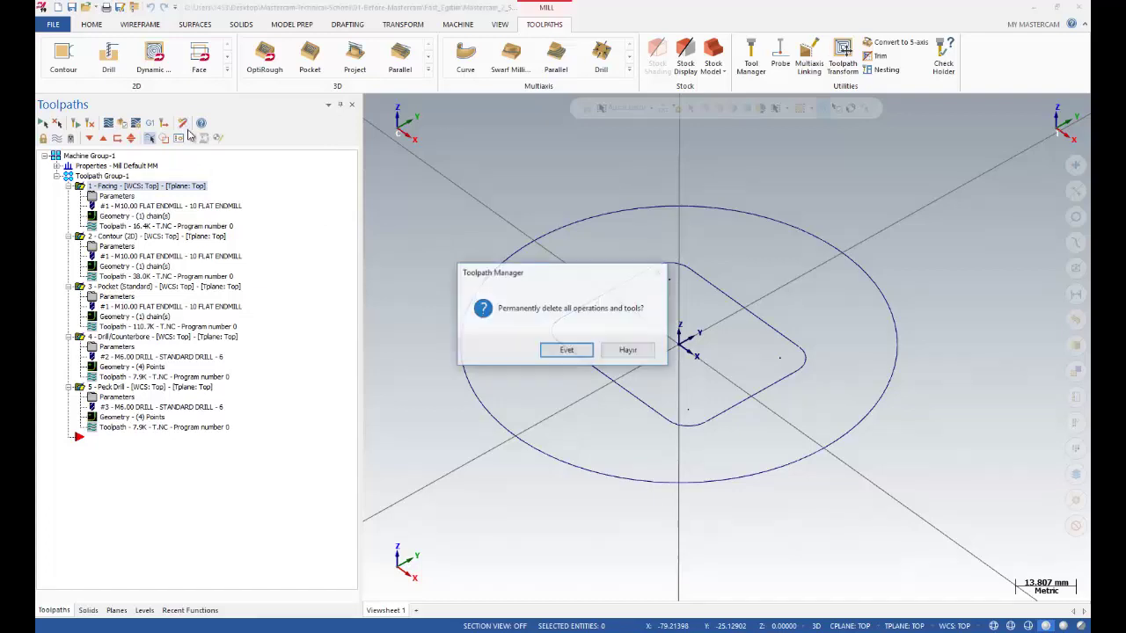
pyautogui.click(554, 350)
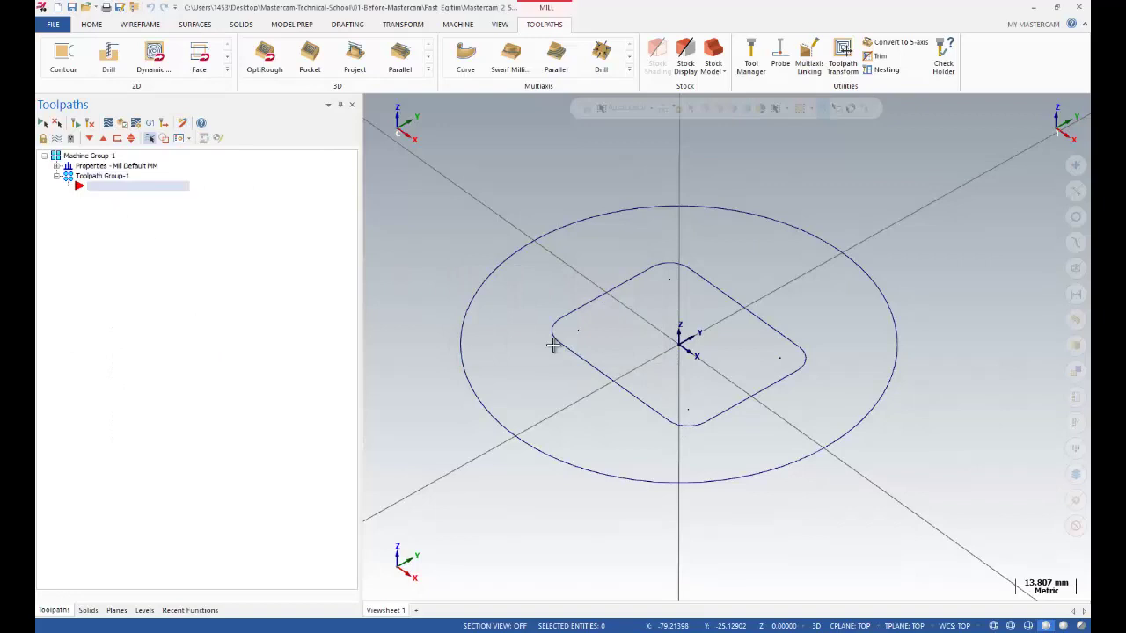
pyautogui.rightClick(428, 237)
pyautogui.click(464, 304)
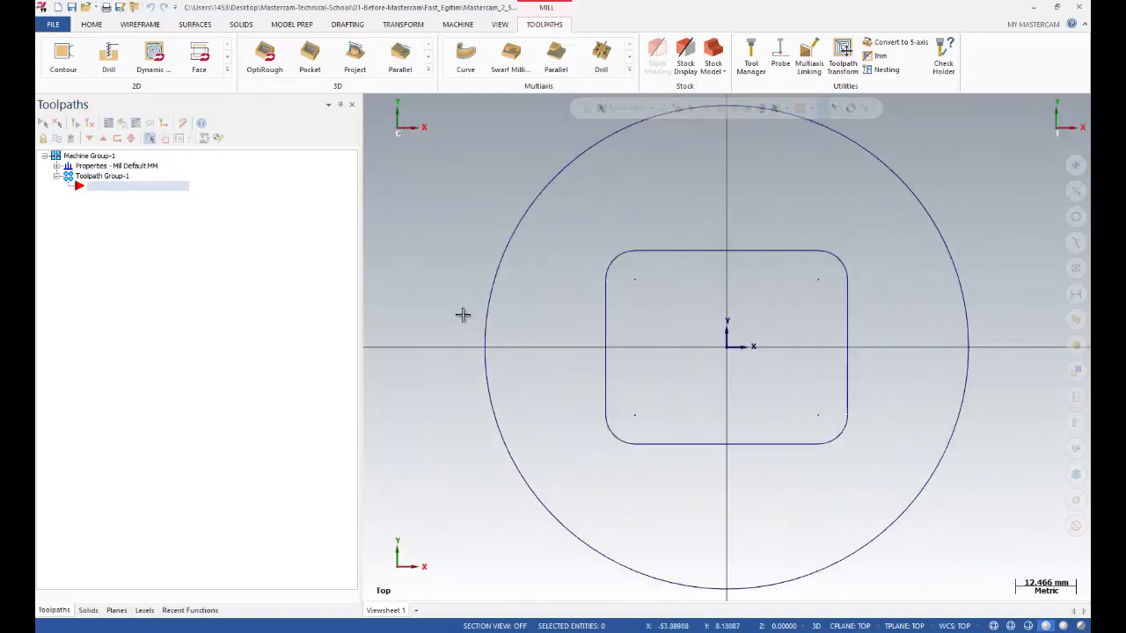
pyautogui.moveTo(463, 317); pyautogui.dragTo(478, 425, button='middle')
pyautogui.scroll(3, 478, 425)
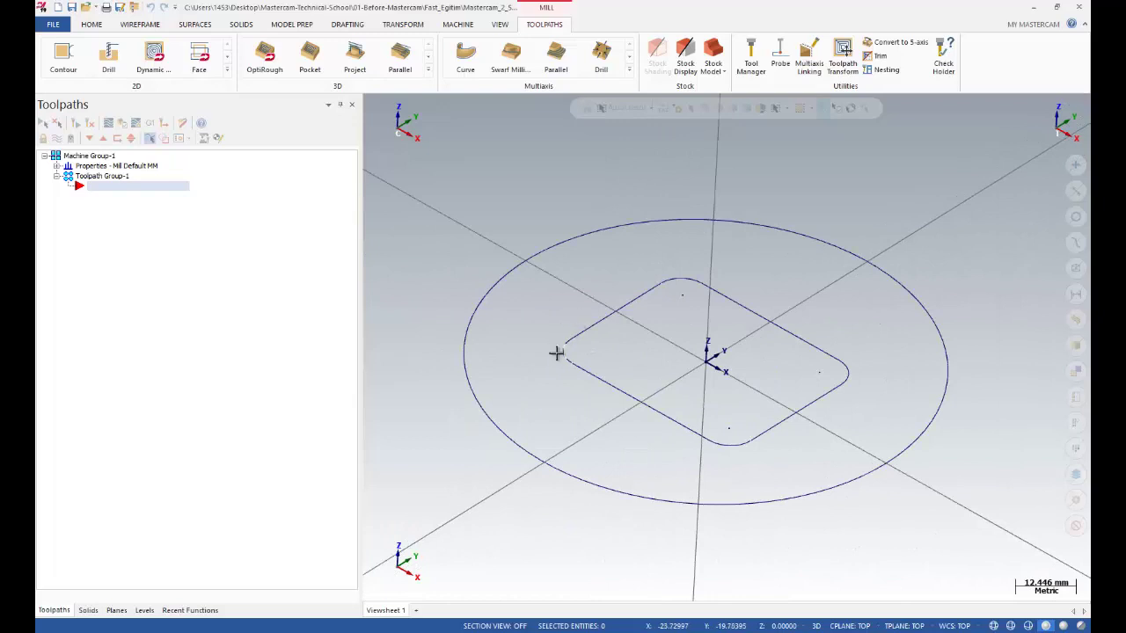
pyautogui.scroll(-2, 558, 309)
pyautogui.moveTo(561, 304)
pyautogui.mouseDown(button='middle')
pyautogui.moveTo(545, 347)
pyautogui.moveTo(555, 357)
pyautogui.moveTo(558, 291)
pyautogui.moveTo(545, 324)
pyautogui.mouseUp(button='middle')
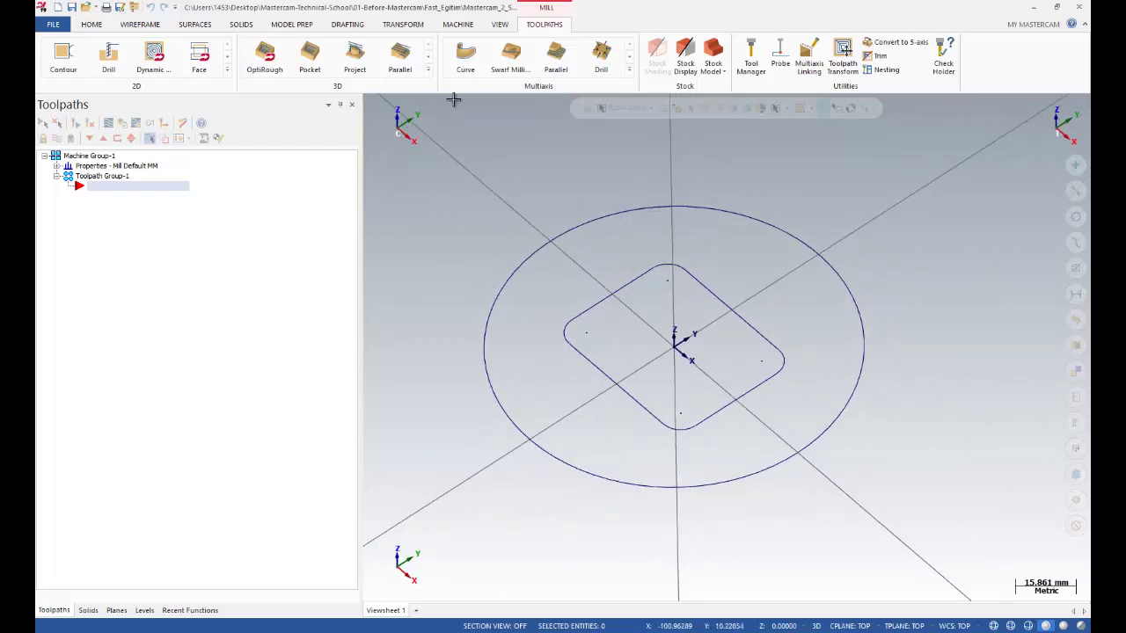
# Examine the available mill machine types and the Solids, Planes and Levels managers, and return to the Toolpaths manager
pyautogui.click(459, 26)
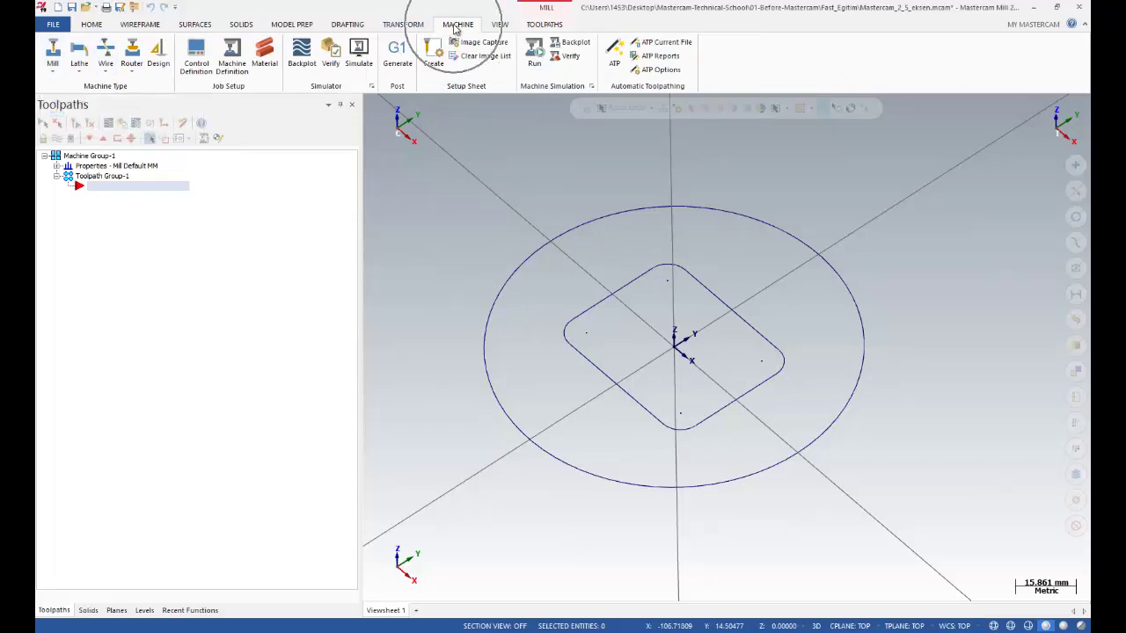
pyautogui.click(53, 72)
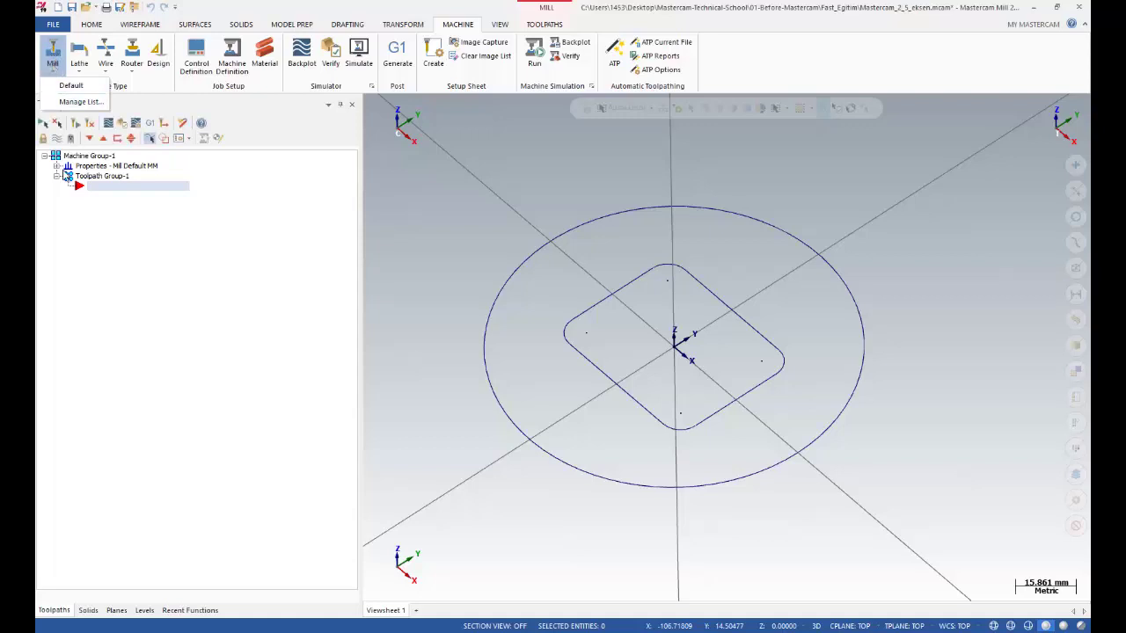
pyautogui.click(81, 158)
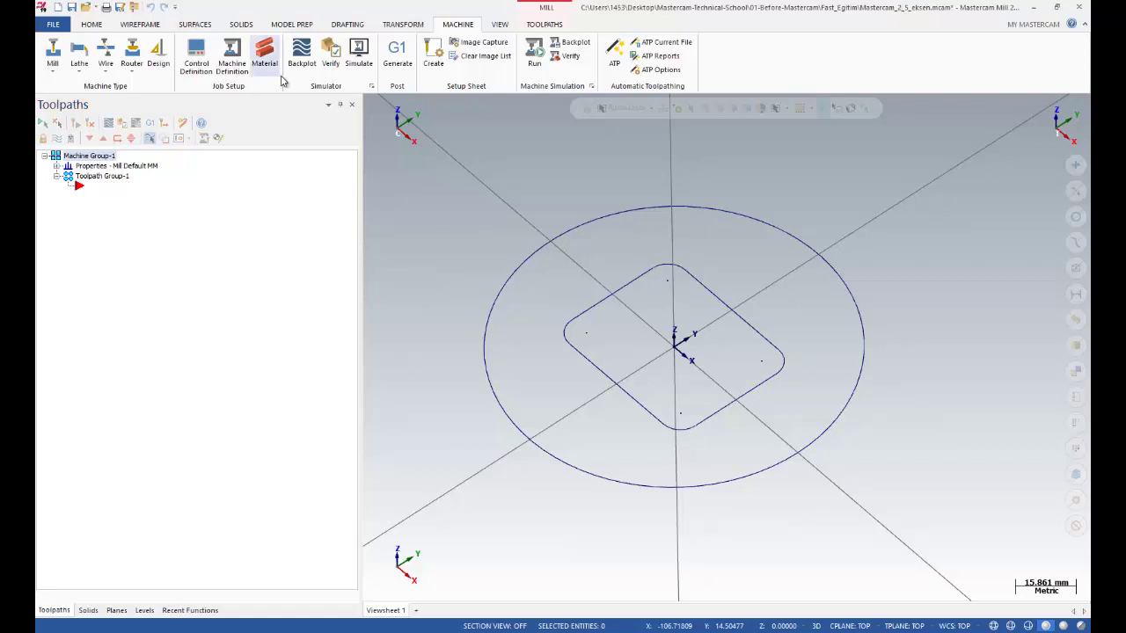
pyautogui.click(535, 27)
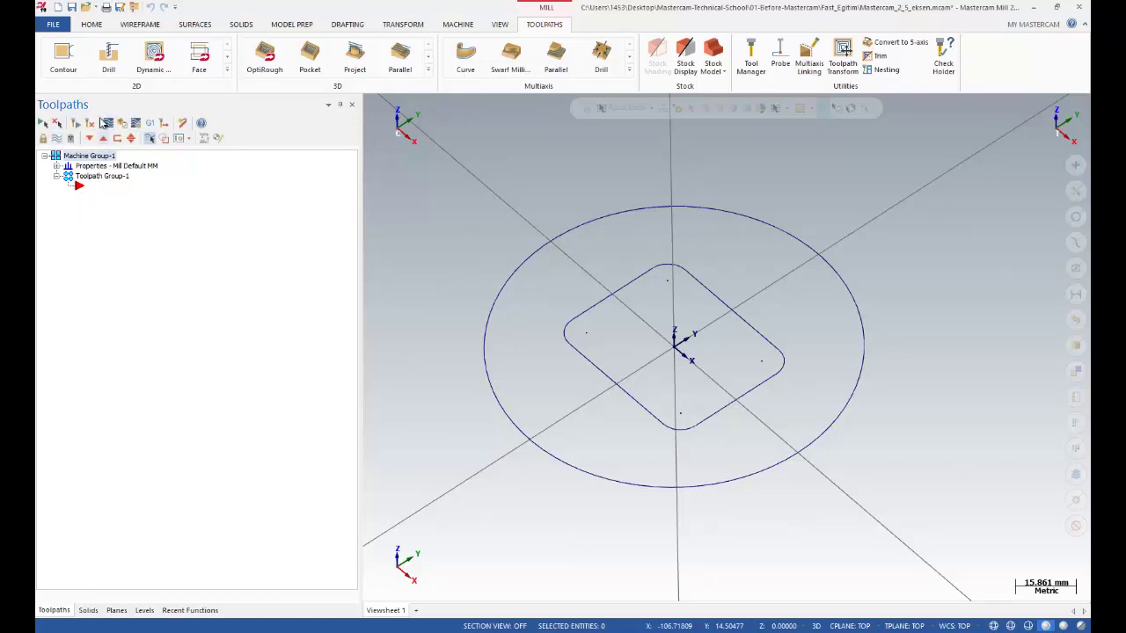
pyautogui.click(88, 610)
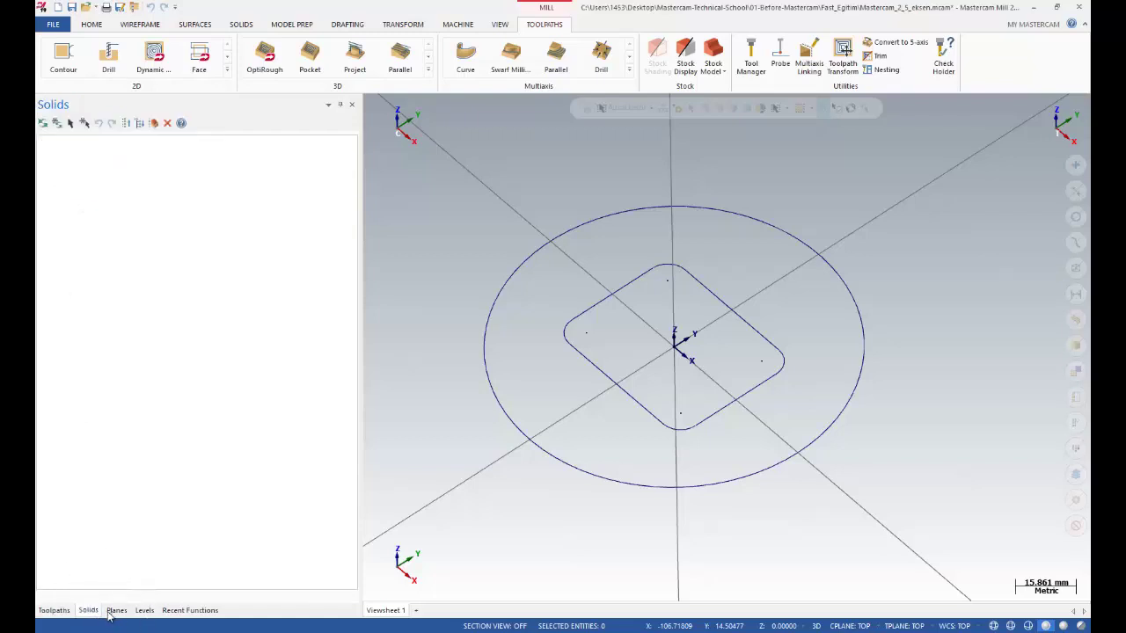
pyautogui.click(117, 611)
pyautogui.click(143, 611)
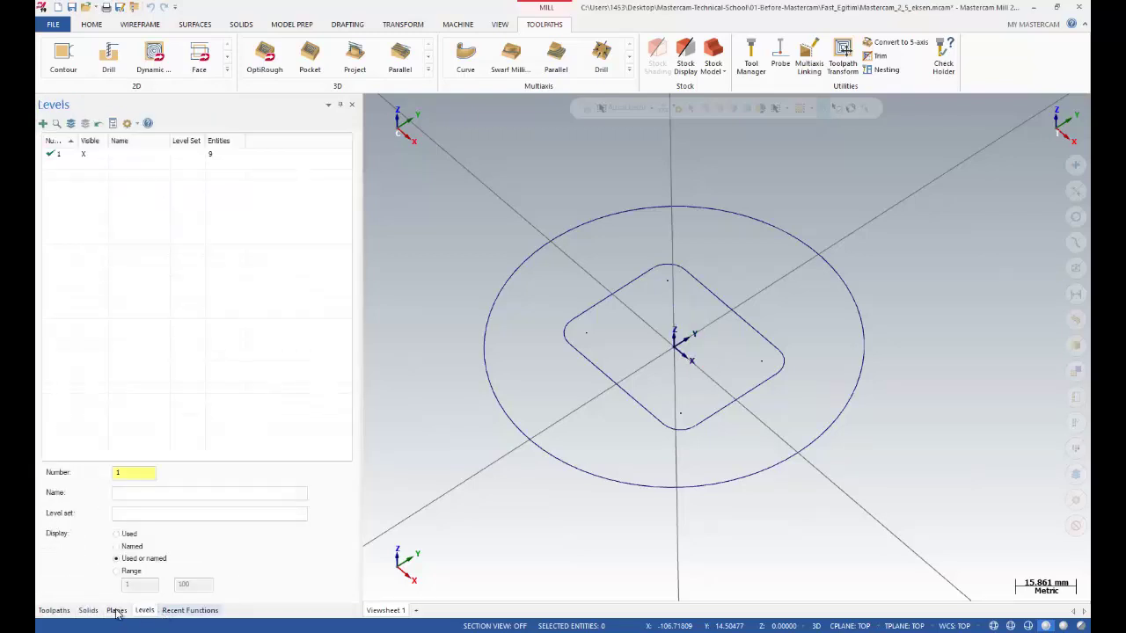
pyautogui.click(56, 613)
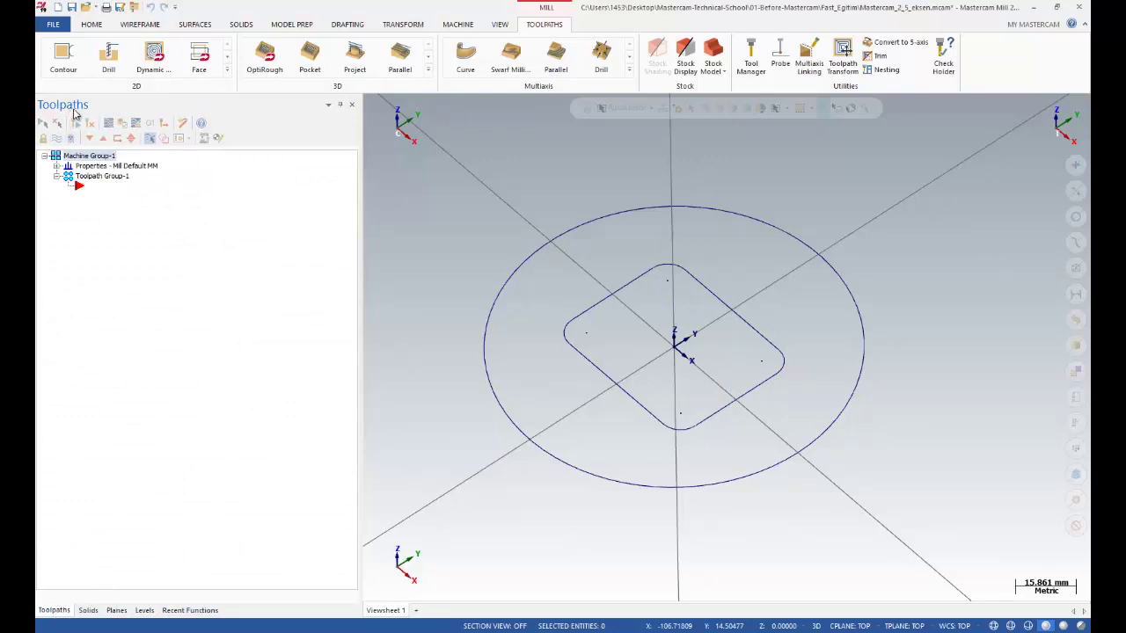
# Create a Face mill toolpath in Toolpath Group-1 with the outer circle as its chain
pyautogui.rightClick(91, 188)
pyautogui.moveTo(165, 197)
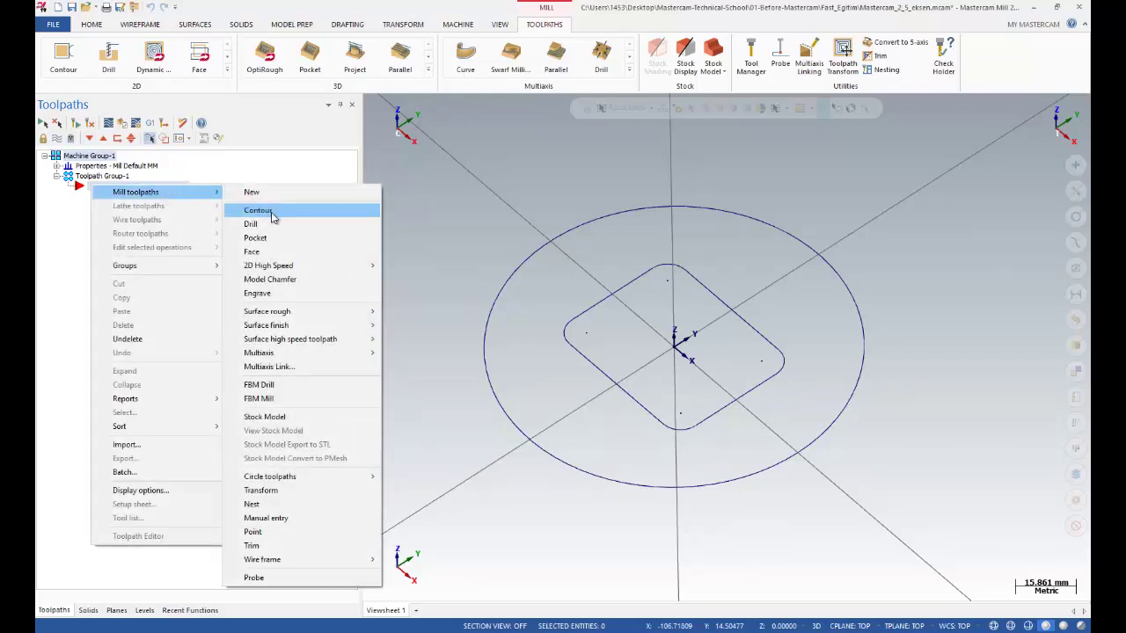
pyautogui.click(275, 253)
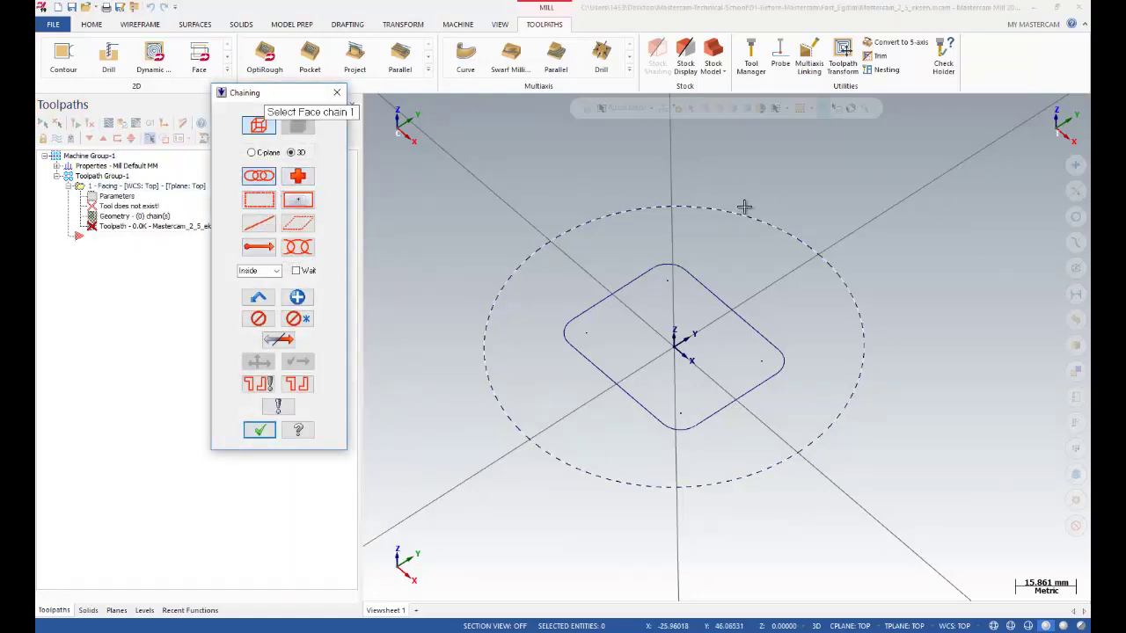
pyautogui.click(799, 235)
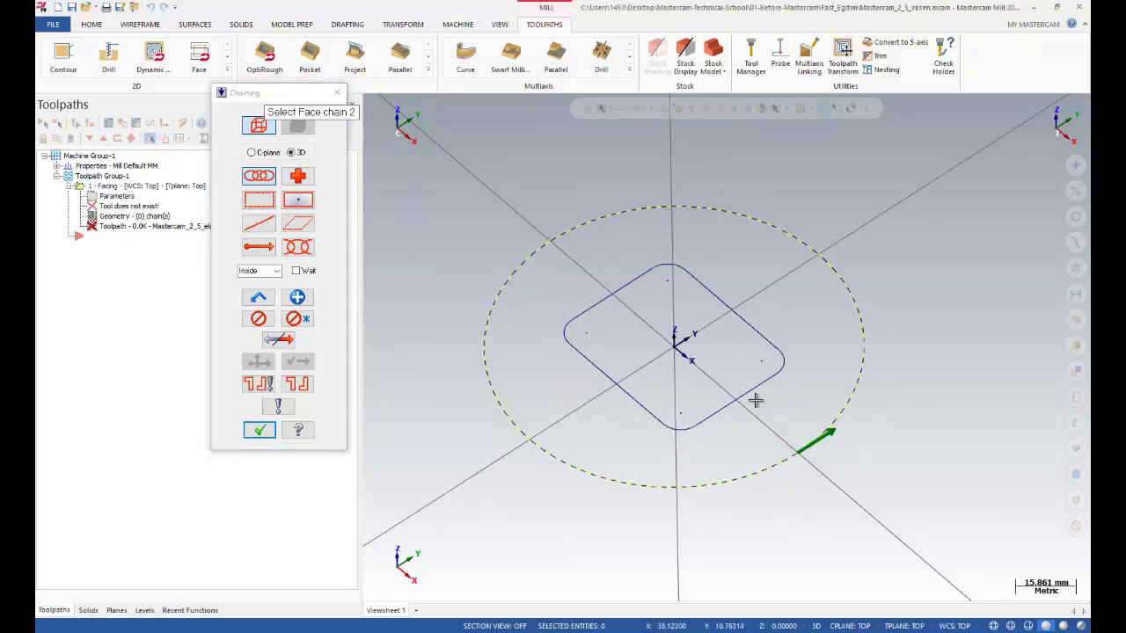
pyautogui.moveTo(756, 401); pyautogui.dragTo(729, 399, button='middle')
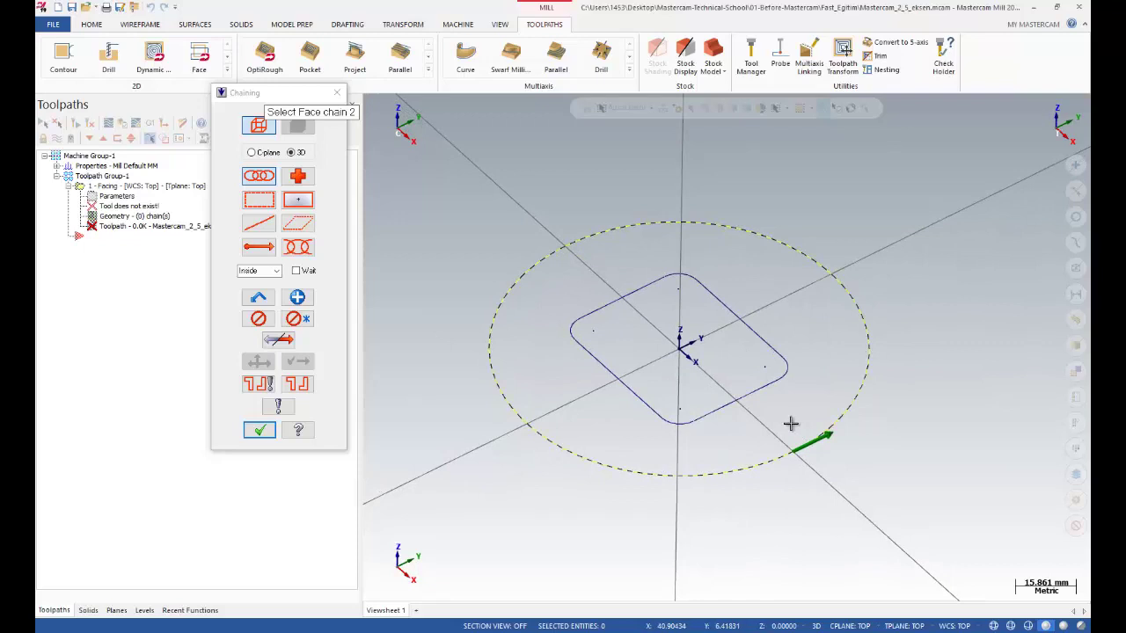
pyautogui.click(260, 432)
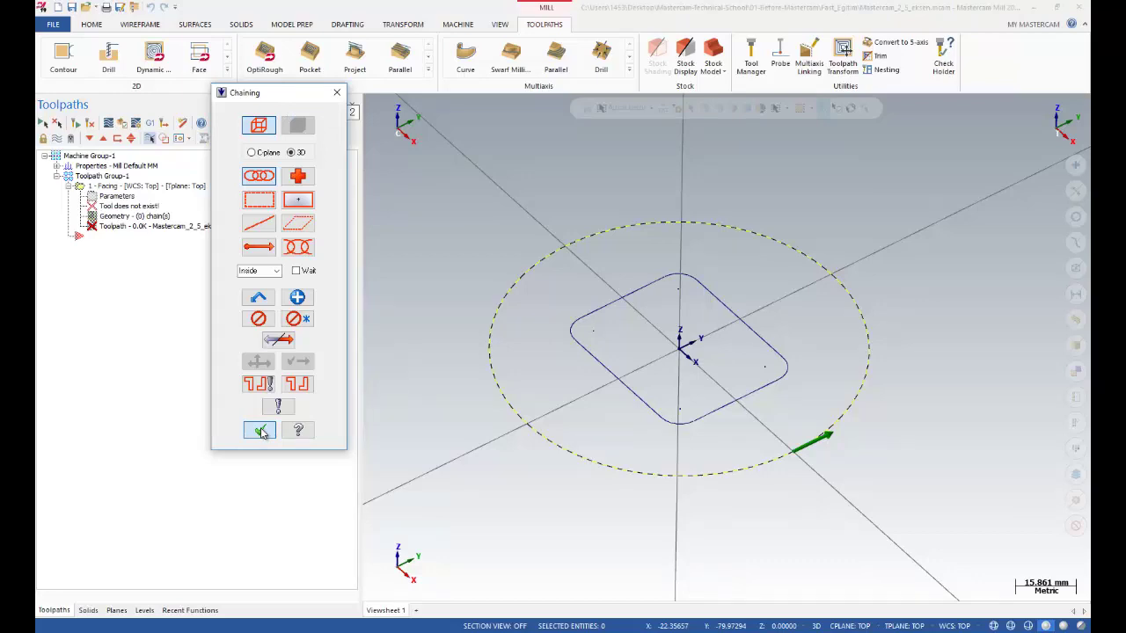
pyautogui.click(279, 431)
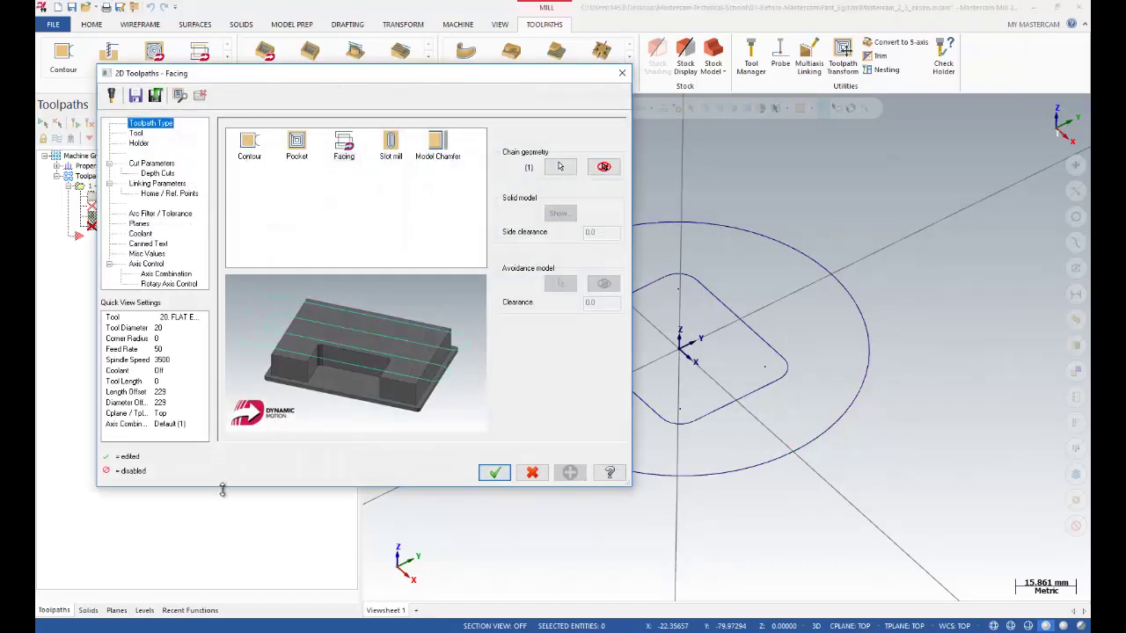
# Clear the facing toolpath's chain geometry and reselect the outer circle as its chain
pyautogui.moveTo(222, 490); pyautogui.dragTo(223, 546)
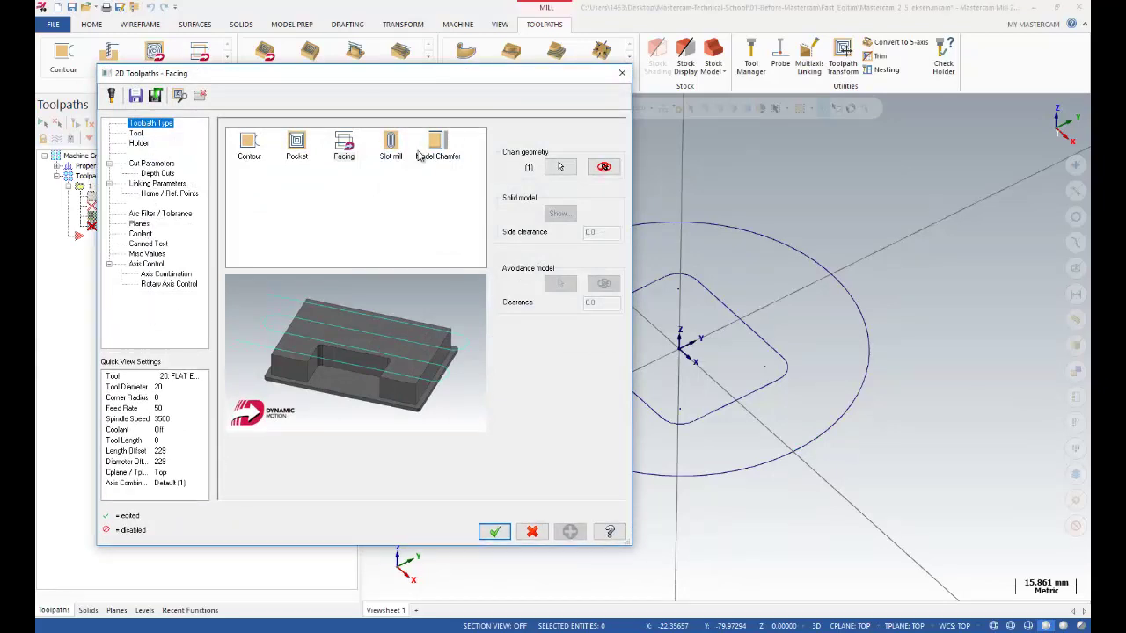
pyautogui.moveTo(383, 79); pyautogui.dragTo(407, 81)
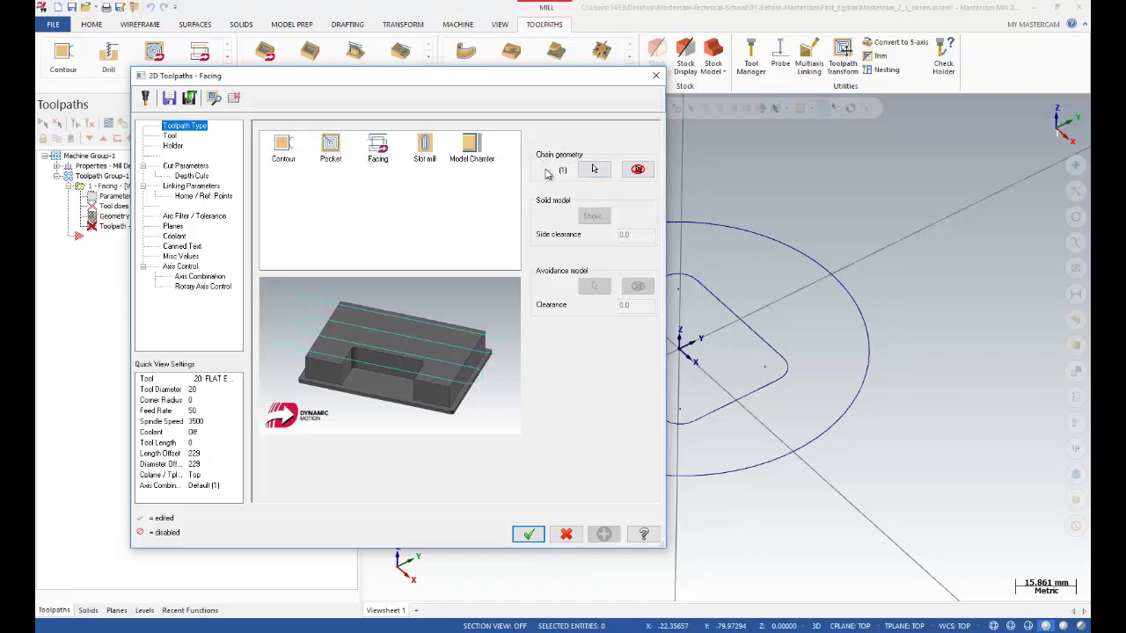
pyautogui.click(637, 169)
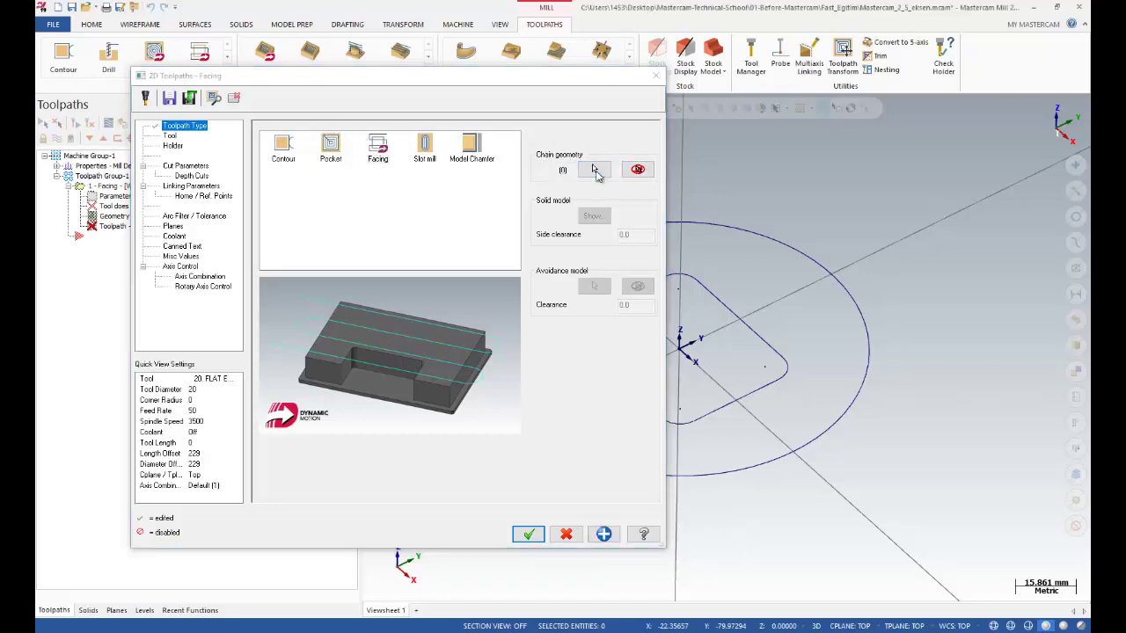
pyautogui.click(595, 169)
pyautogui.click(799, 253)
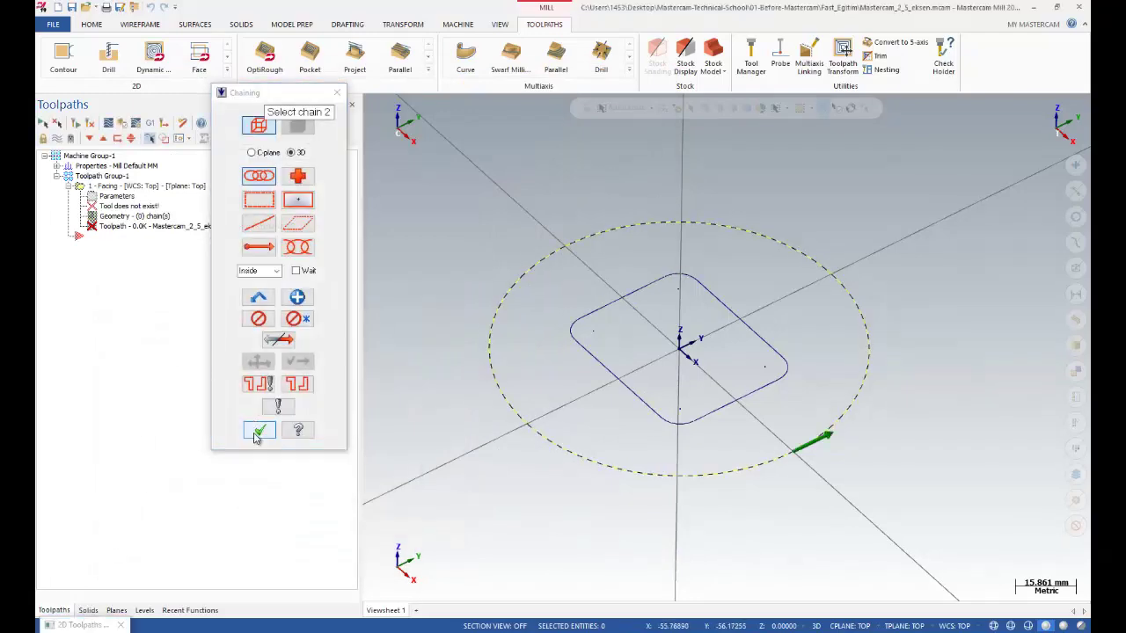
pyautogui.click(258, 431)
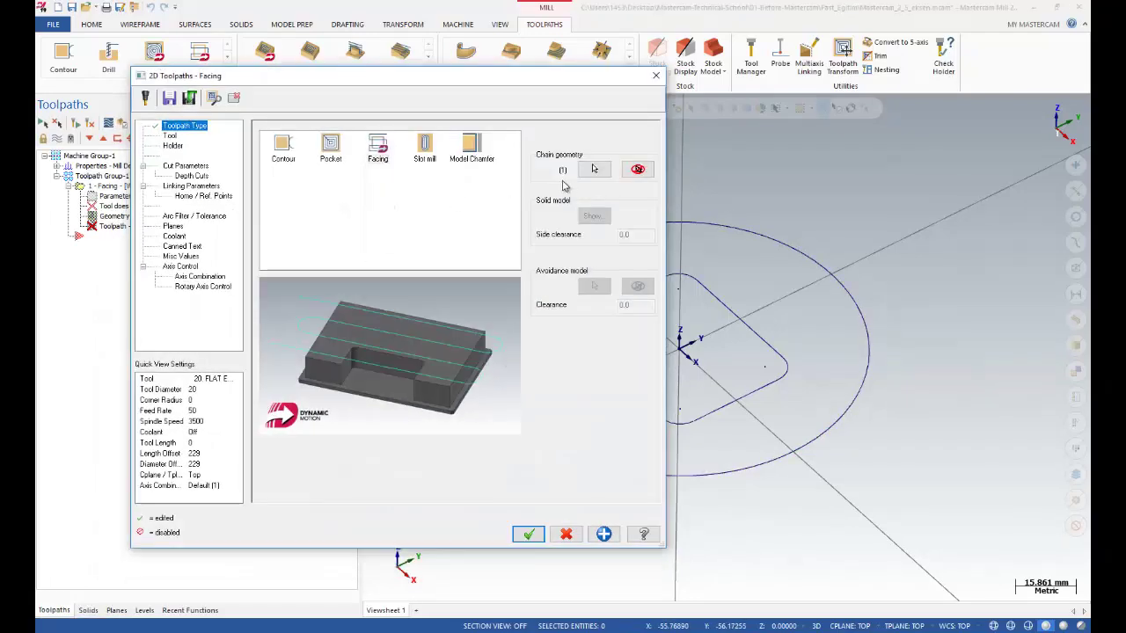
# Create a new flat endmill with a 10 mm cutting diameter for the facing toolpath
pyautogui.click(170, 137)
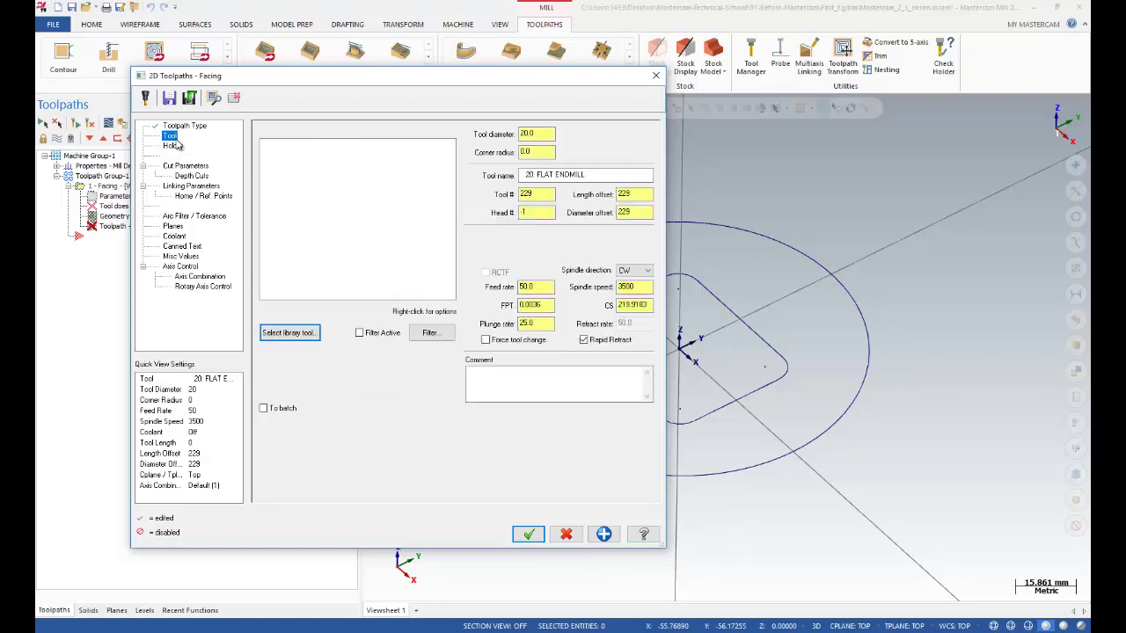
pyautogui.rightClick(296, 184)
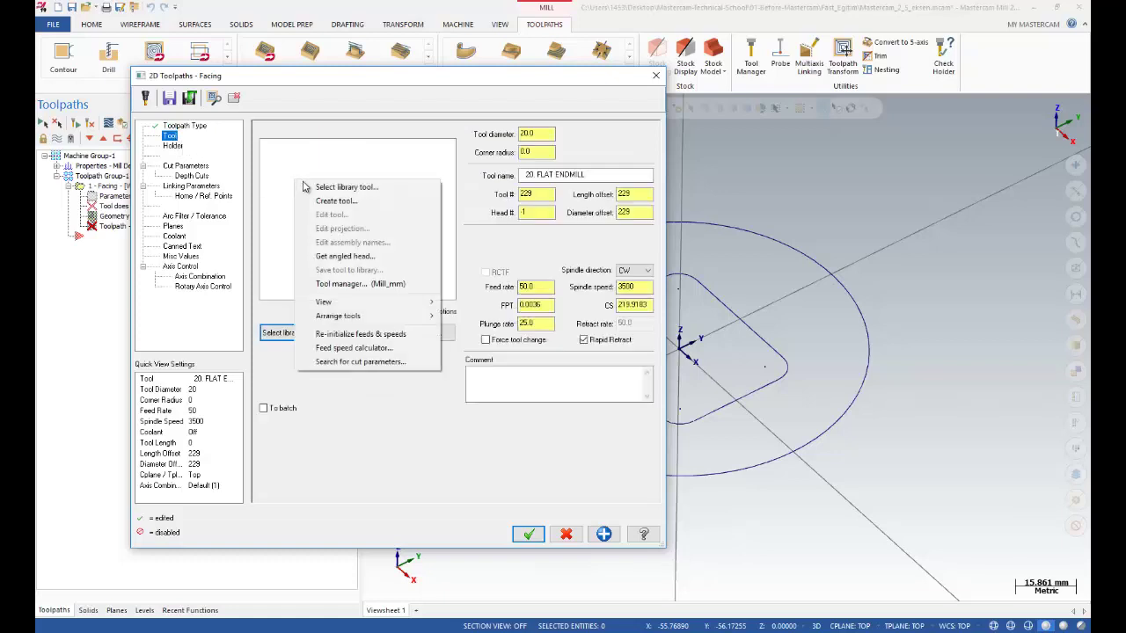
pyautogui.click(341, 205)
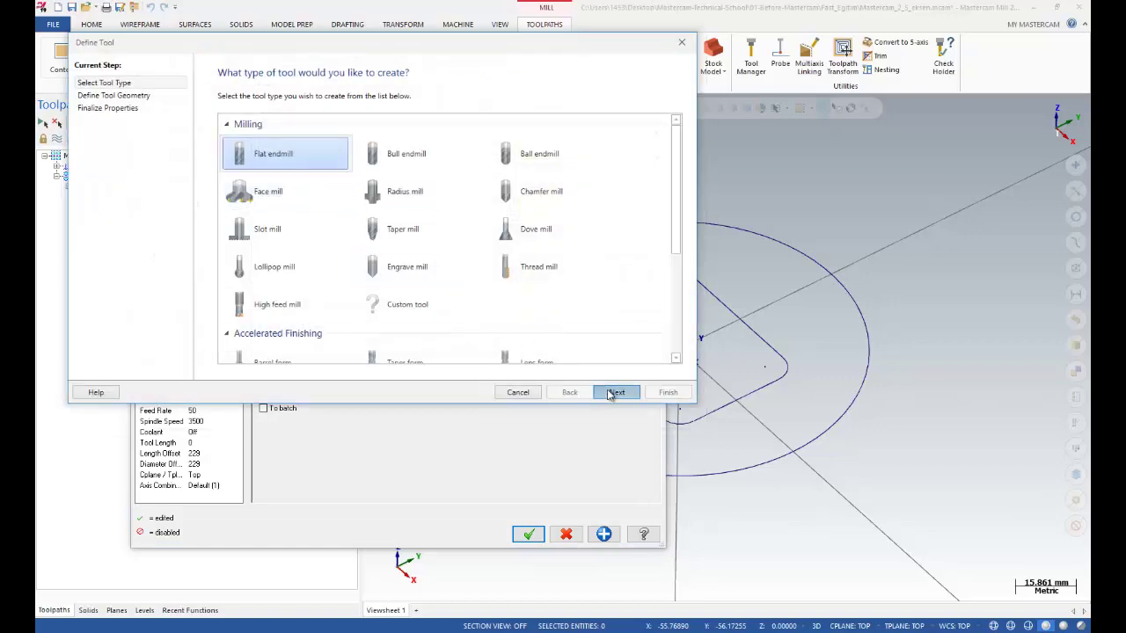
pyautogui.click(615, 393)
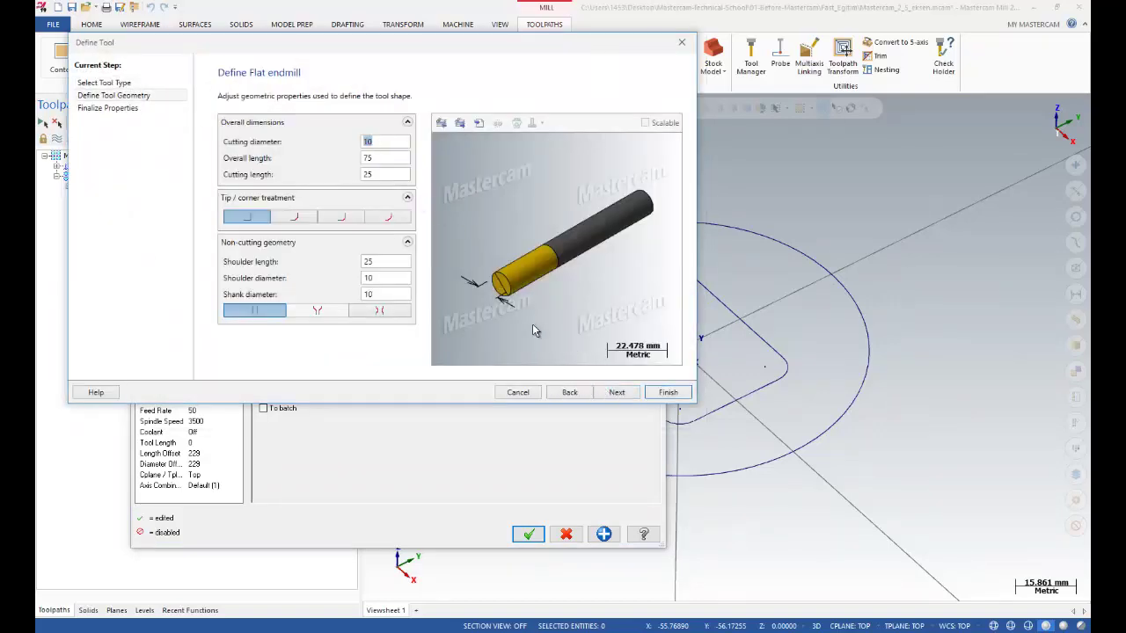
pyautogui.click(616, 392)
pyautogui.click(667, 393)
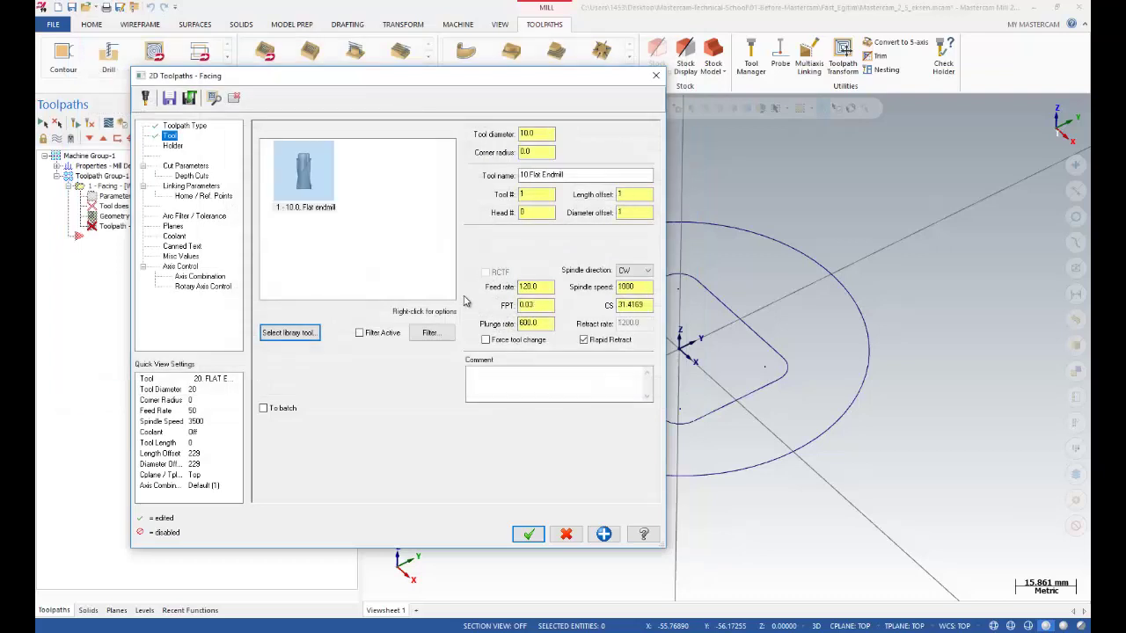
# Set the endmill's feed per tooth to 0.1 and its cutting speed to 200
pyautogui.click(528, 305)
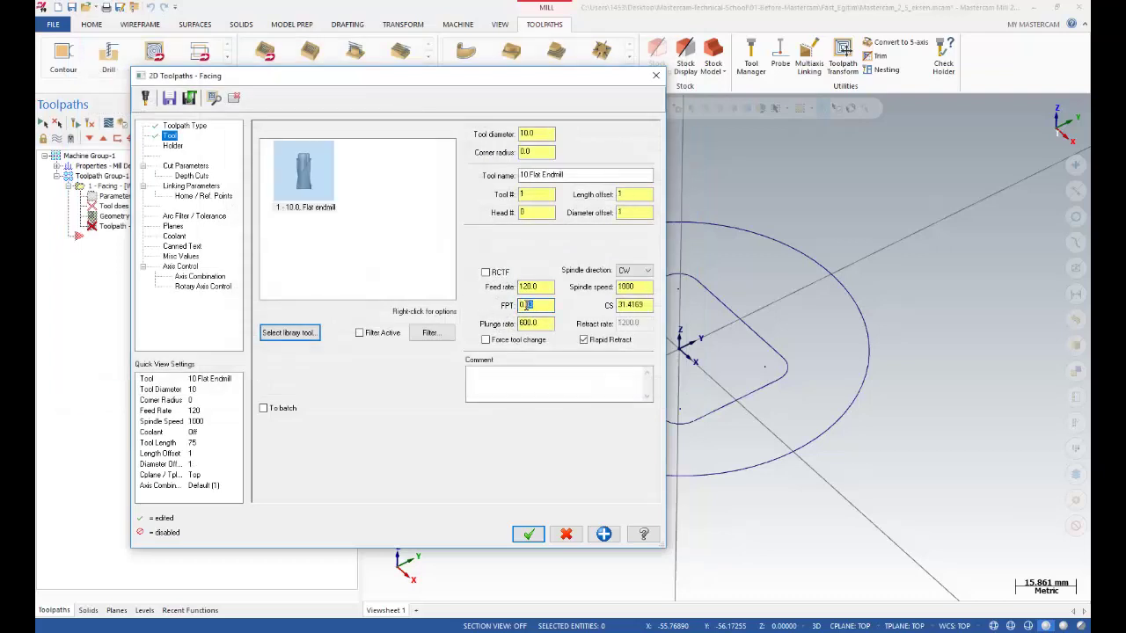
pyautogui.write('0.1')
pyautogui.doubleClick(629, 305)
pyautogui.write('20')
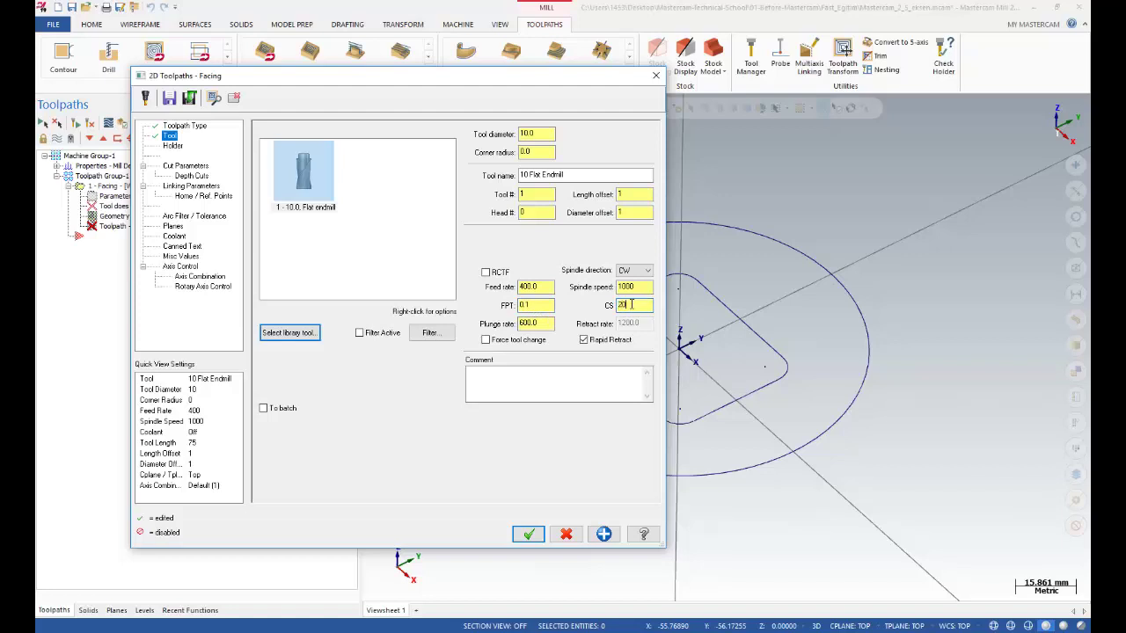
pyautogui.write('0')
pyautogui.doubleClick(528, 304)
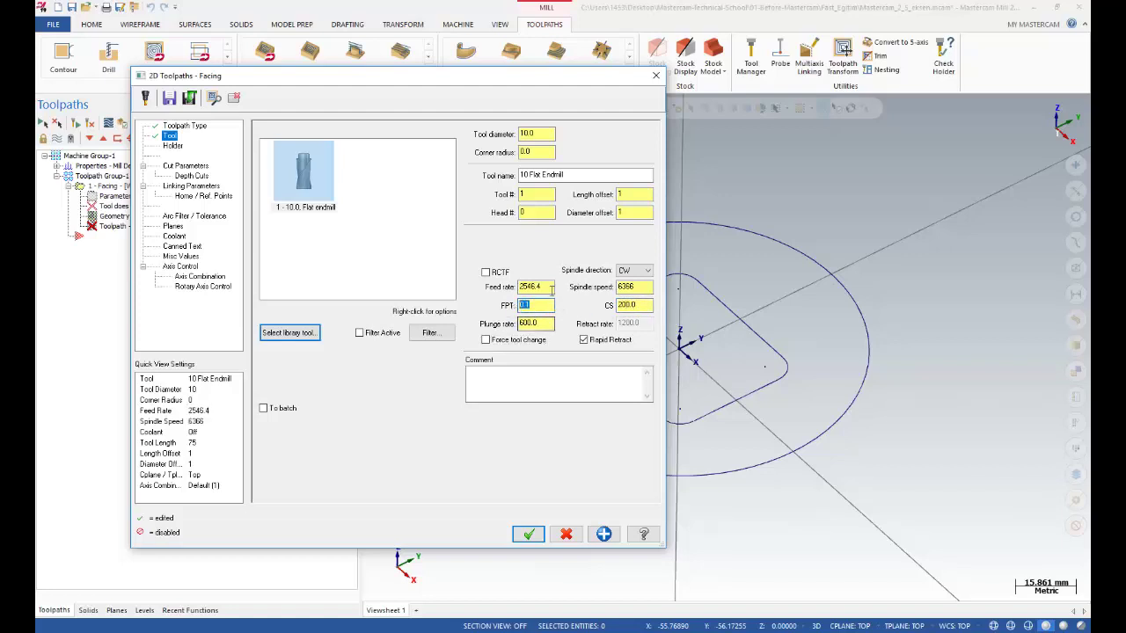
pyautogui.doubleClick(514, 289)
pyautogui.click(635, 286)
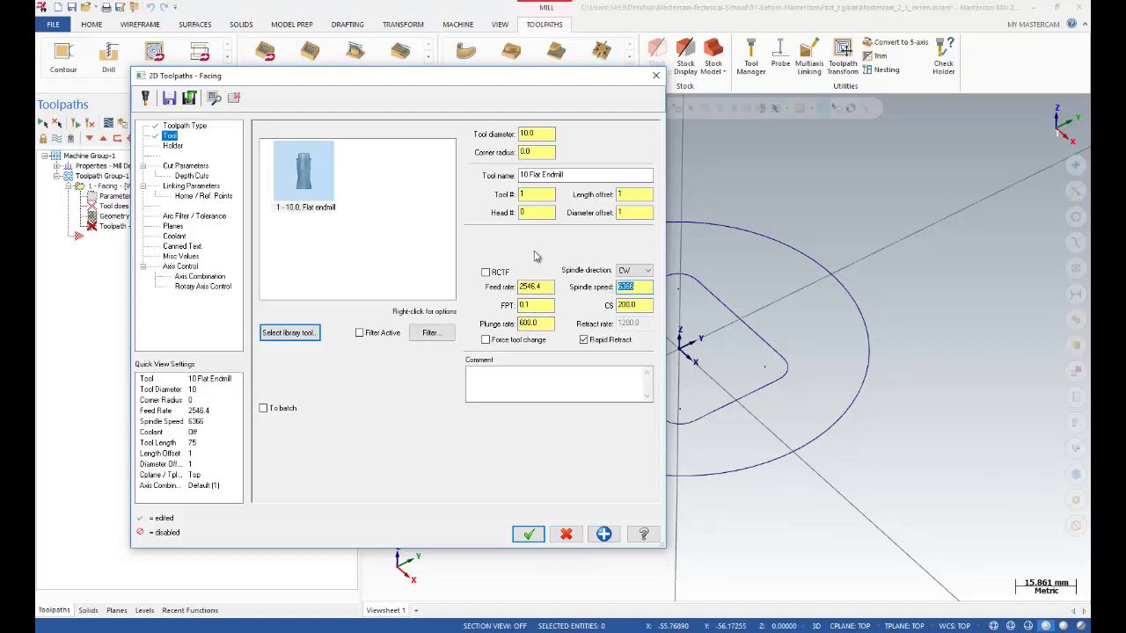
pyautogui.doubleClick(632, 306)
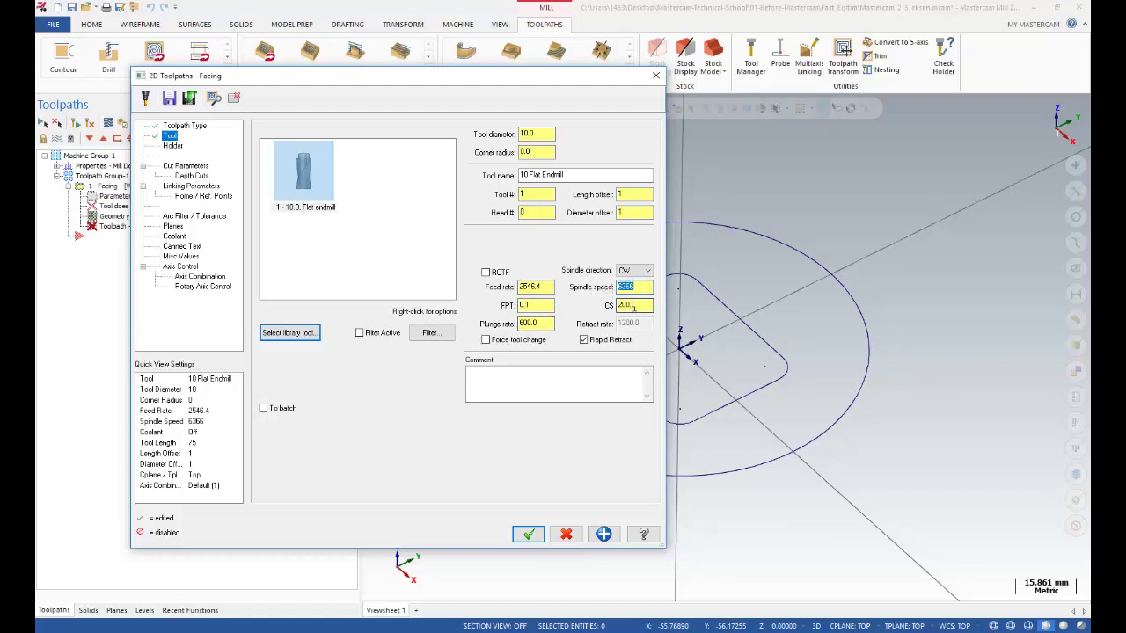
pyautogui.click(537, 306)
# Set the facing toolpath's plunge rate to 1000
pyautogui.click(540, 323)
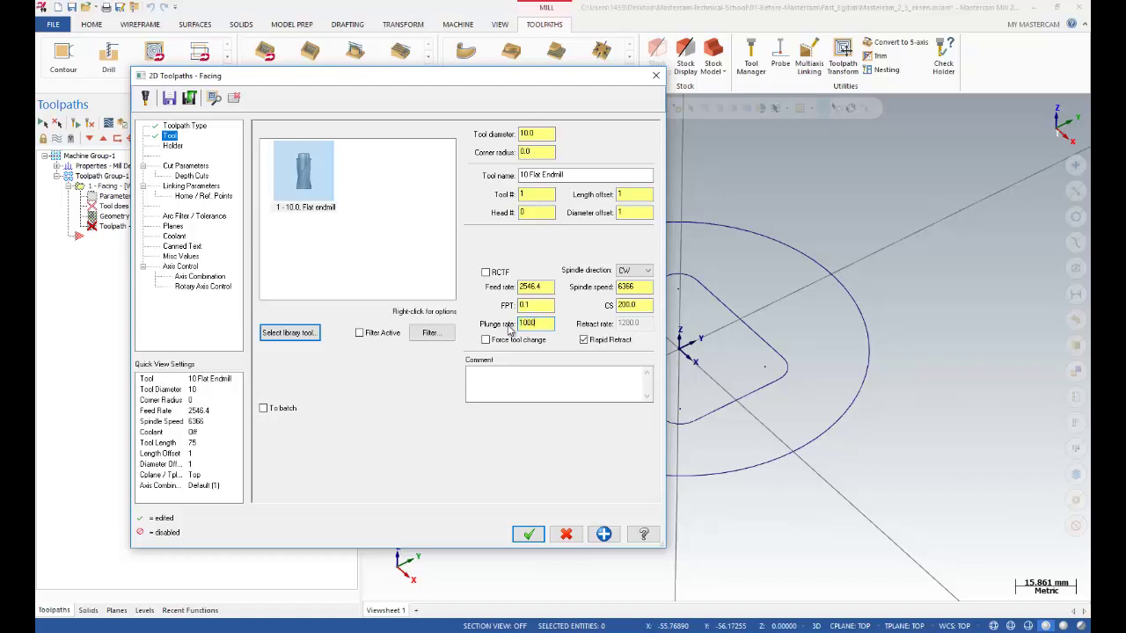
pyautogui.press('Tab')
pyautogui.doubleClick(533, 324)
# In the linking parameters, set the retract height to 10 mm and the feed plane to an absolute 5 mm
pyautogui.click(178, 188)
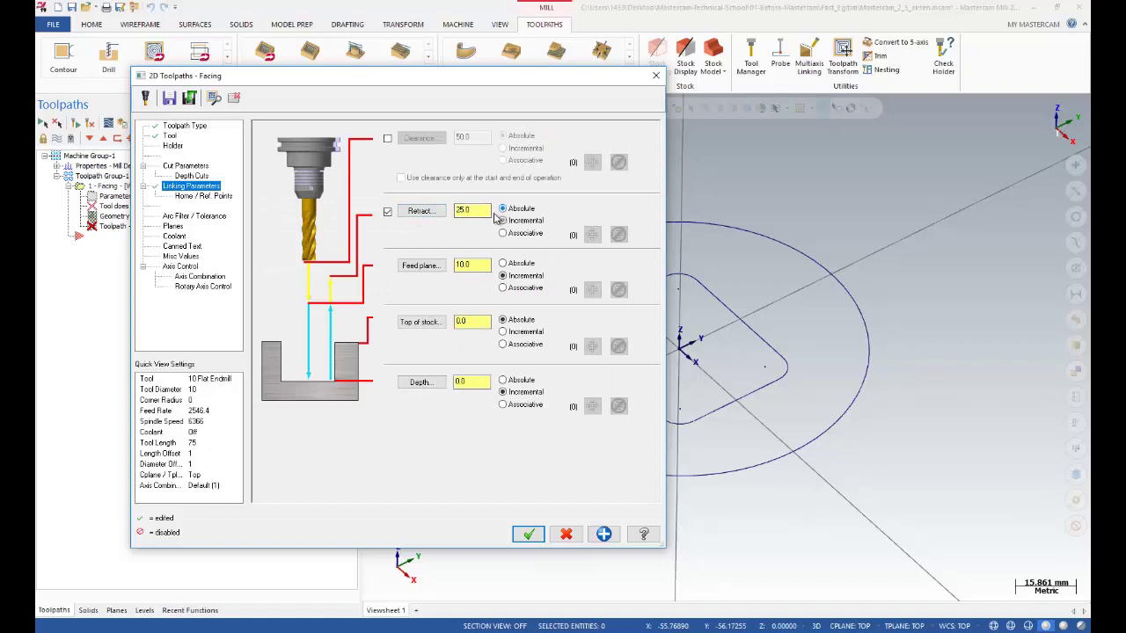
pyautogui.doubleClick(465, 210)
pyautogui.moveTo(473, 75); pyautogui.dragTo(419, 76)
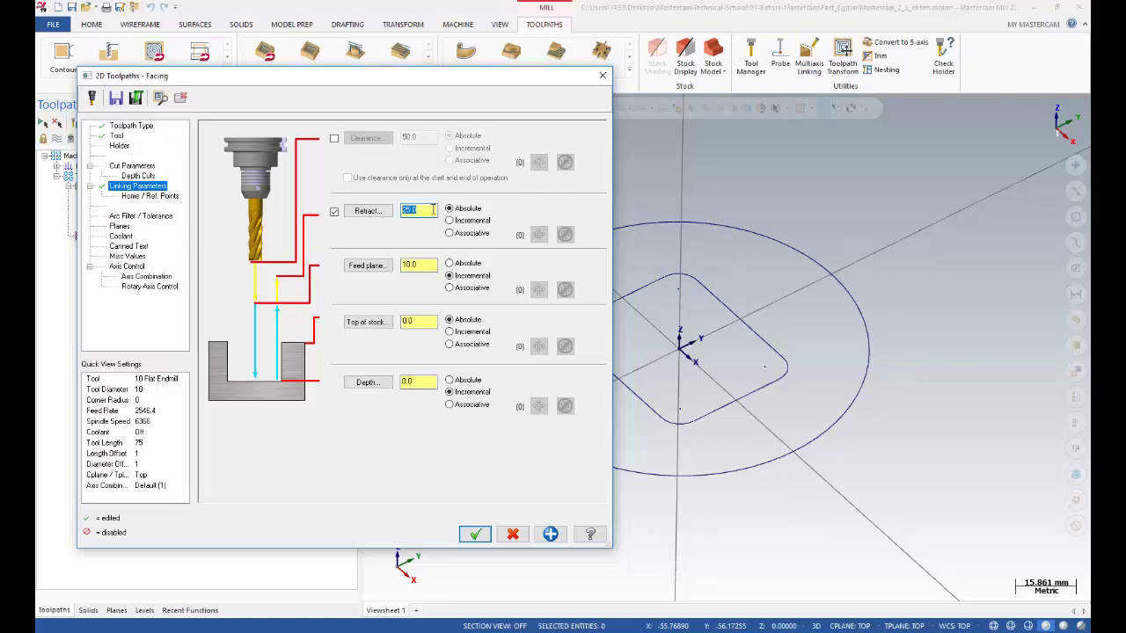
pyautogui.write('0')
pyautogui.click(450, 263)
pyautogui.moveTo(431, 265); pyautogui.dragTo(397, 268)
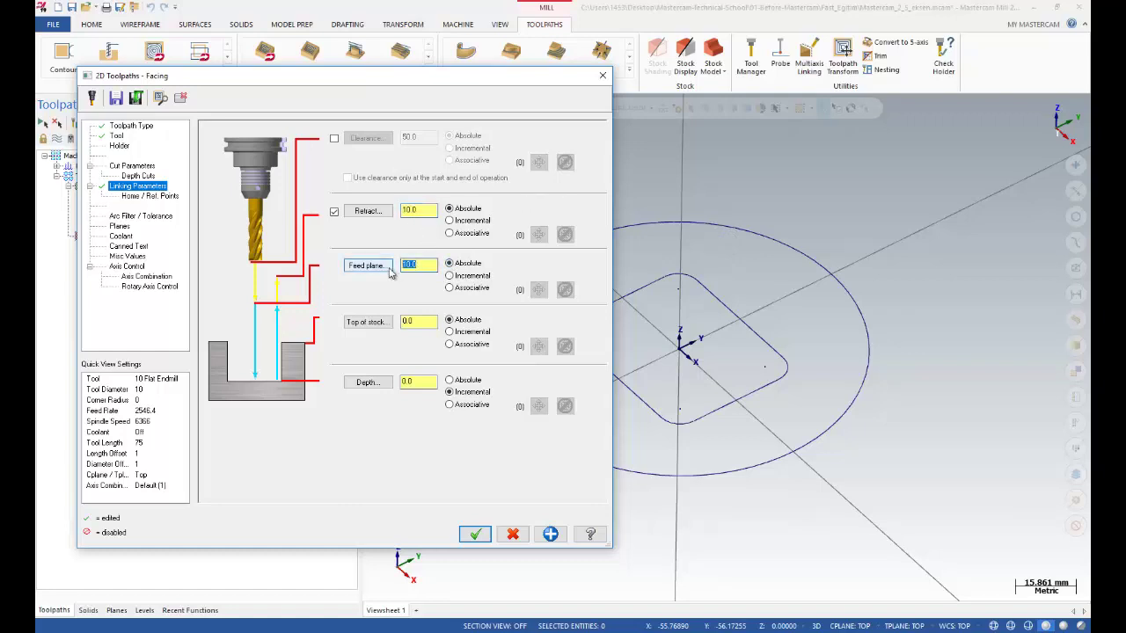
pyautogui.write('5')
pyautogui.moveTo(419, 321); pyautogui.dragTo(400, 322)
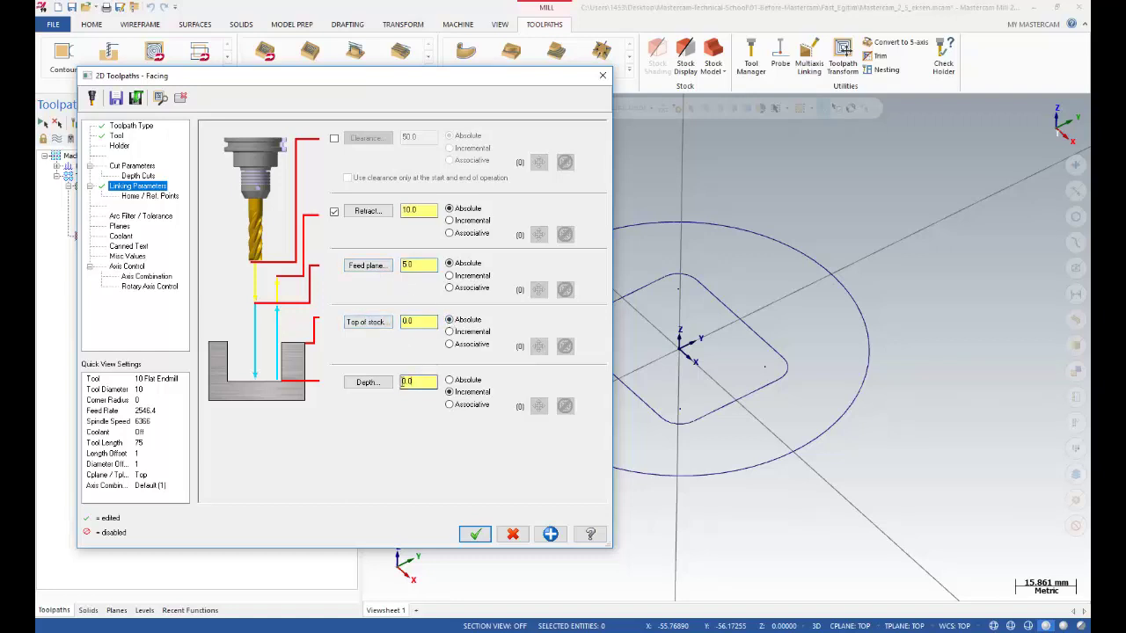
pyautogui.moveTo(403, 382)
pyautogui.mouseDown()
pyautogui.moveTo(446, 389)
pyautogui.moveTo(402, 383)
pyautogui.mouseUp()
# In the cut parameters, set the stock to leave on floors to 0 and the maximum stepover to 60%
pyautogui.click(132, 167)
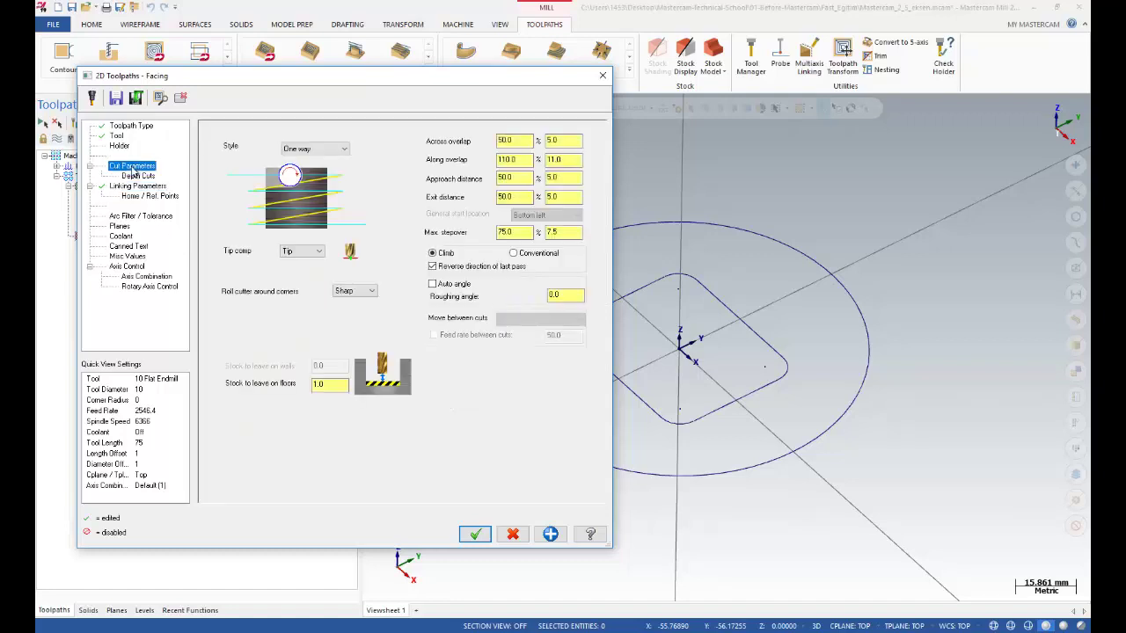
pyautogui.doubleClick(331, 386)
pyautogui.write('0')
pyautogui.doubleClick(514, 232)
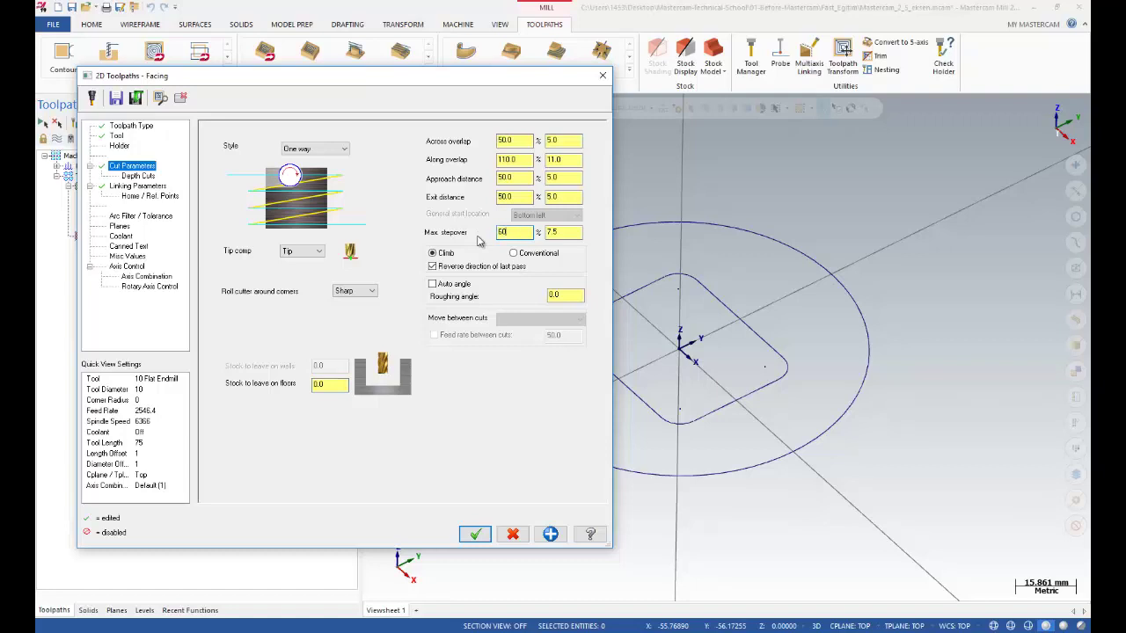
pyautogui.write('60')
# Set the roughing angle to 45 and the facing style to Zigzag, and generate the toolpath
pyautogui.click(560, 294)
pyautogui.doubleClick(560, 295)
pyautogui.write('45')
pyautogui.click(319, 151)
pyautogui.click(308, 160)
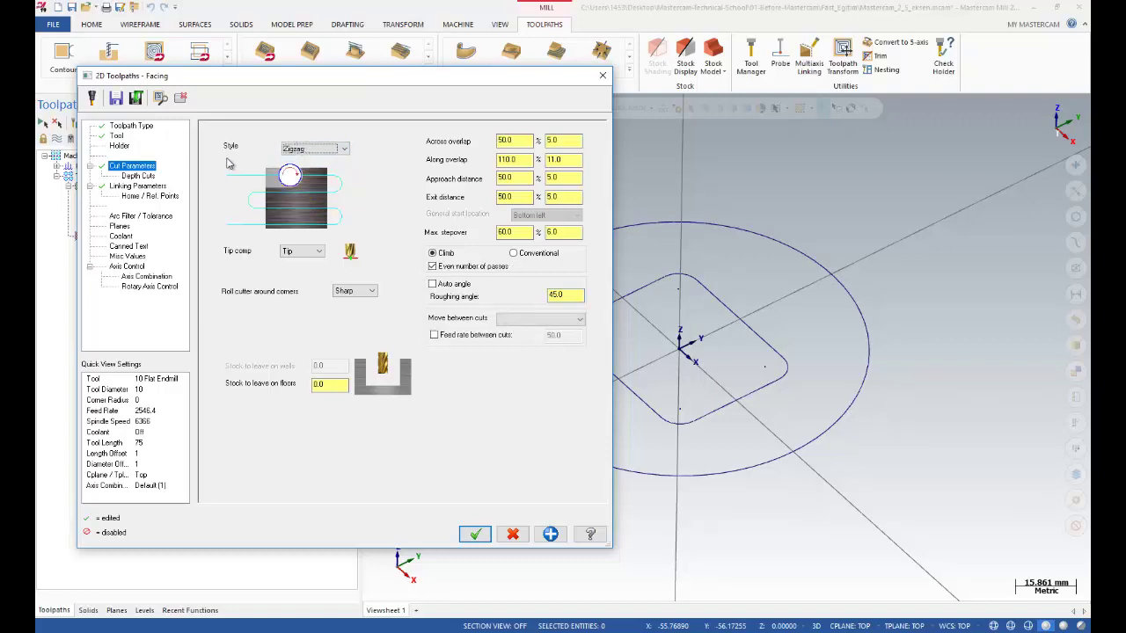
pyautogui.click(475, 534)
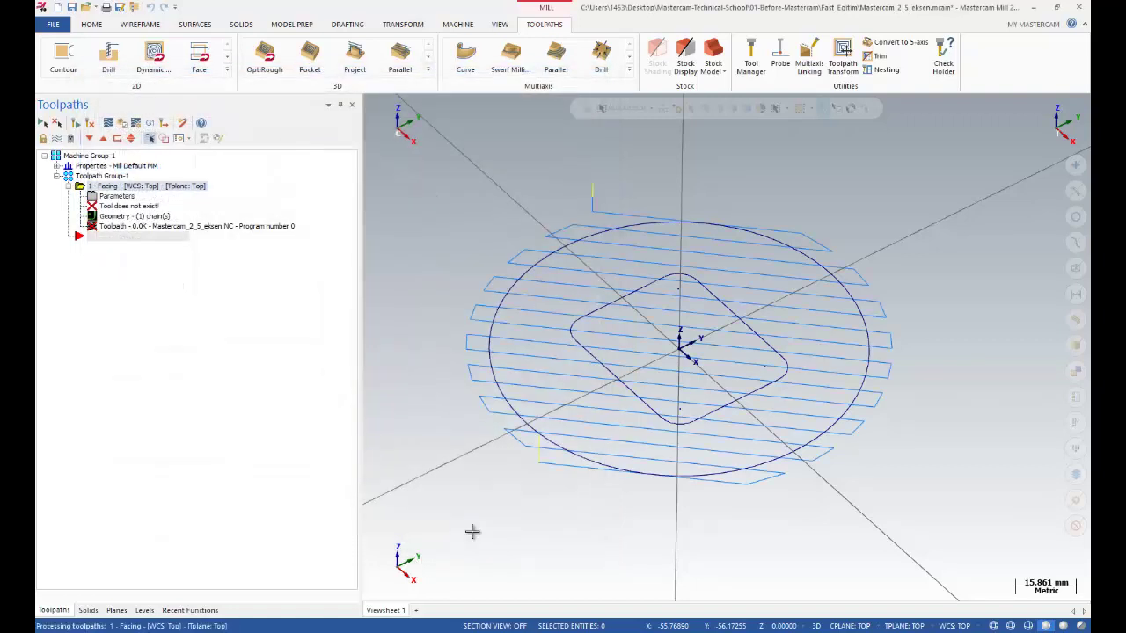
# Set the facing operation's move between cuts to High speed loops and regenerate the toolpath
pyautogui.moveTo(630, 319); pyautogui.dragTo(610, 340, button='middle')
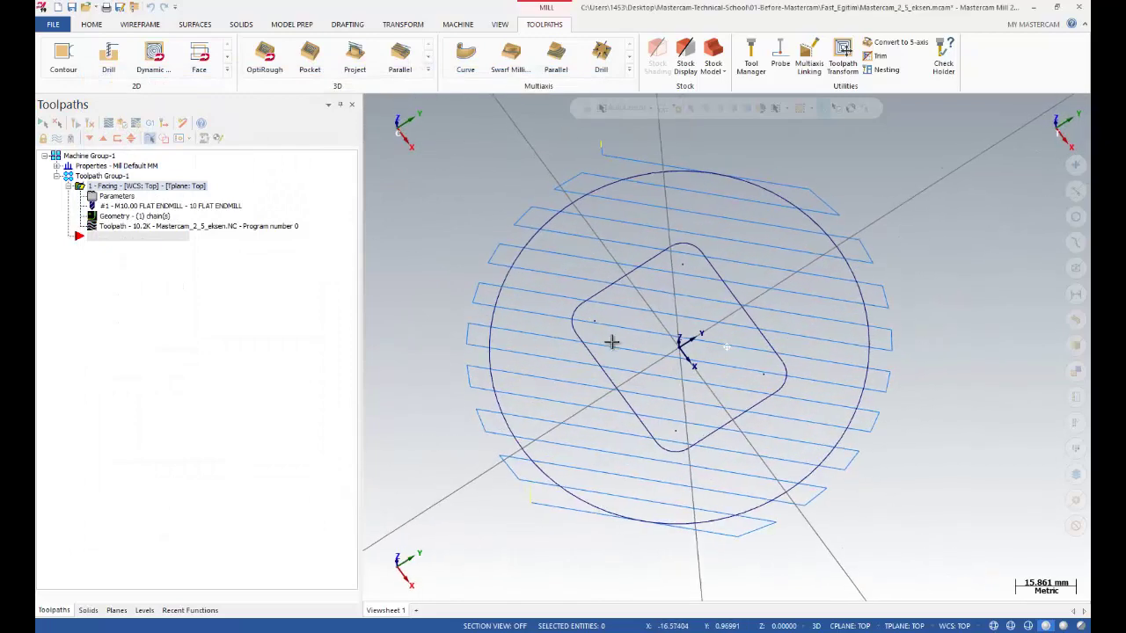
pyautogui.rightClick(425, 252)
pyautogui.click(461, 320)
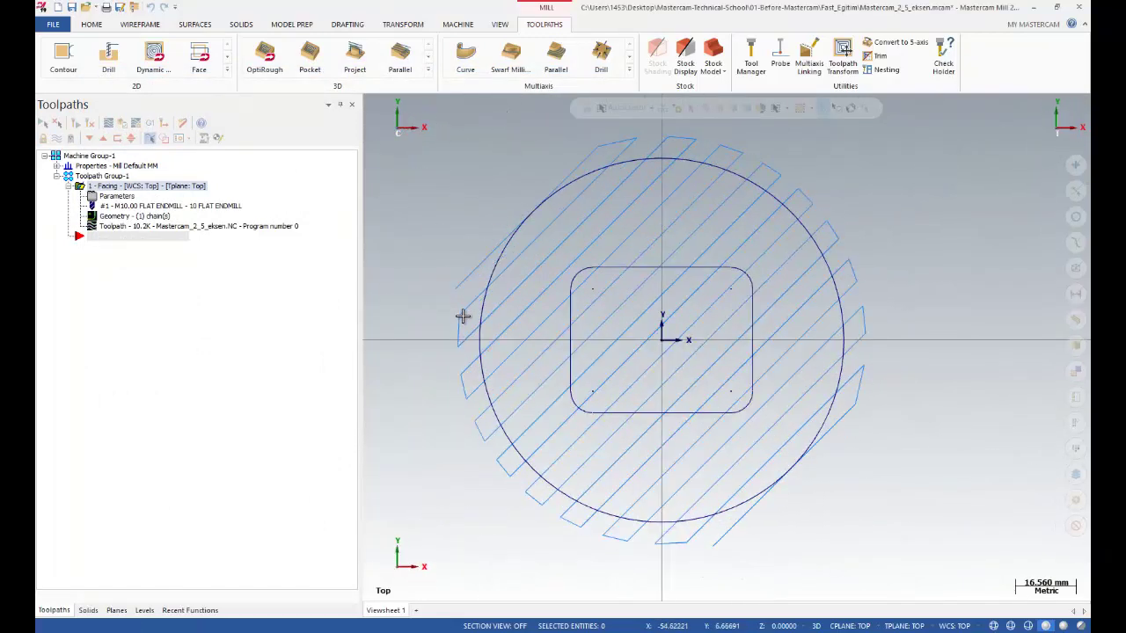
pyautogui.scroll(-1, 463, 316)
pyautogui.scroll(2, 410, 300)
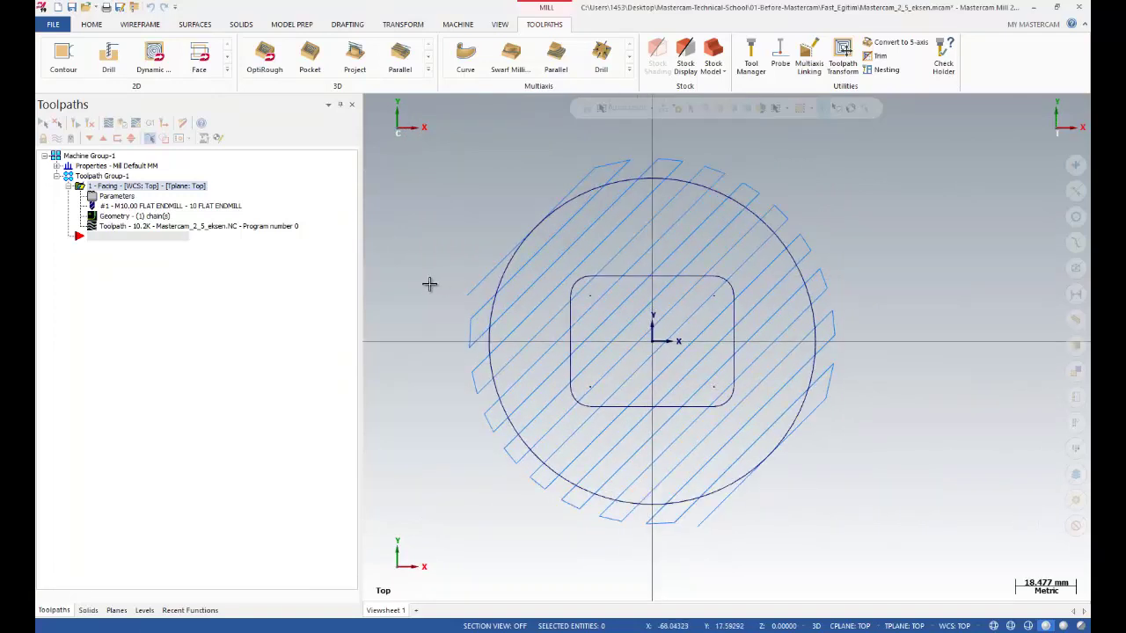
pyautogui.scroll(-1, 438, 290)
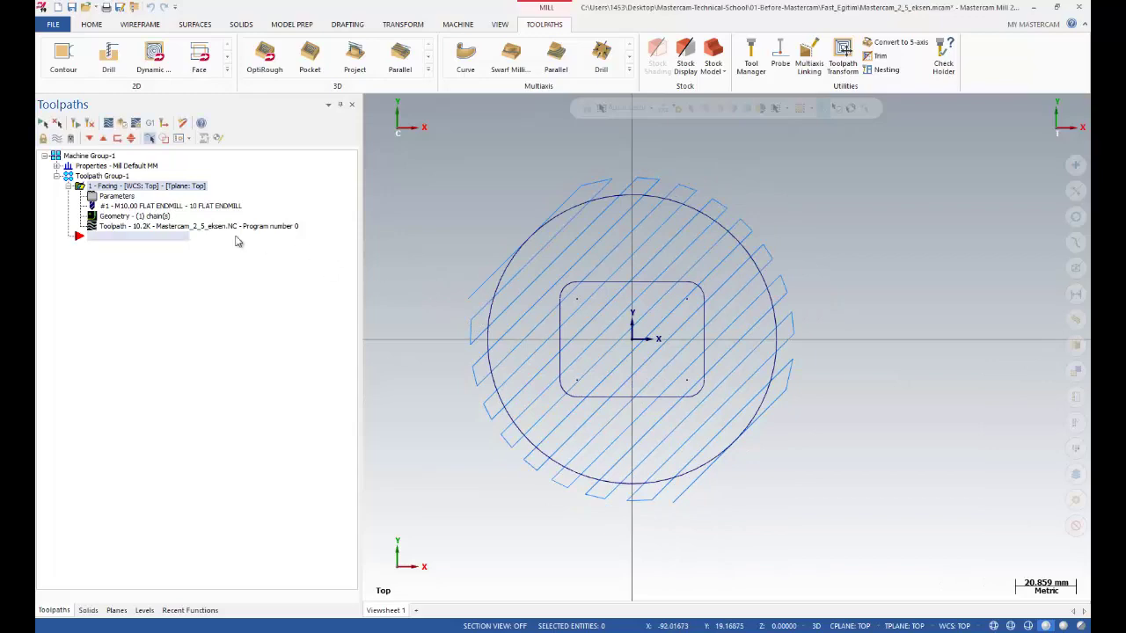
pyautogui.click(92, 197)
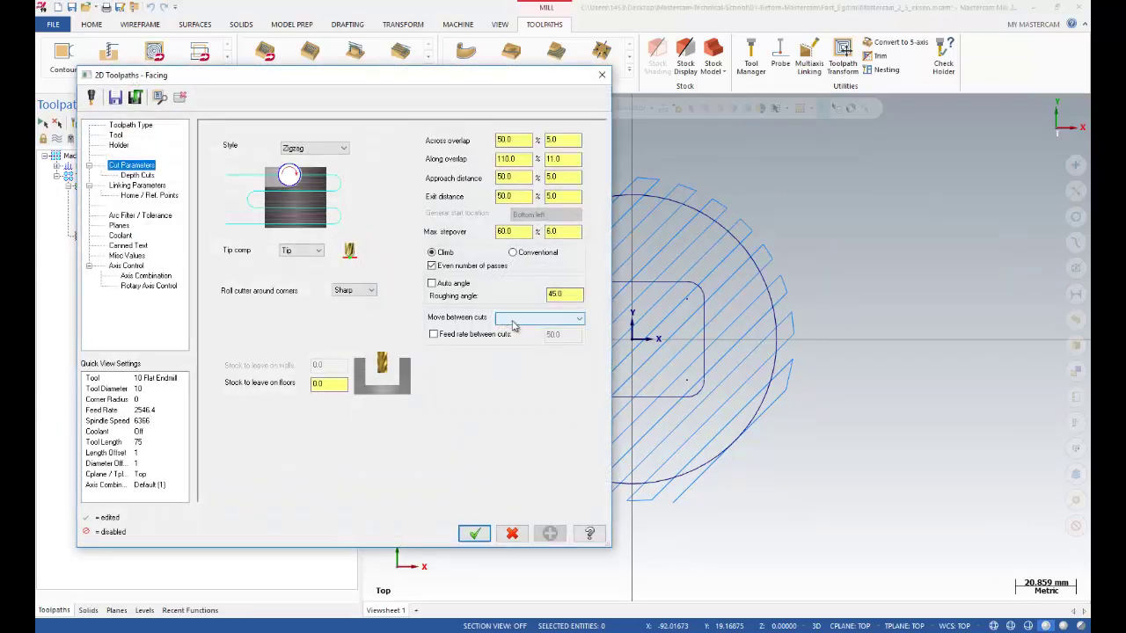
pyautogui.click(538, 318)
pyautogui.click(519, 330)
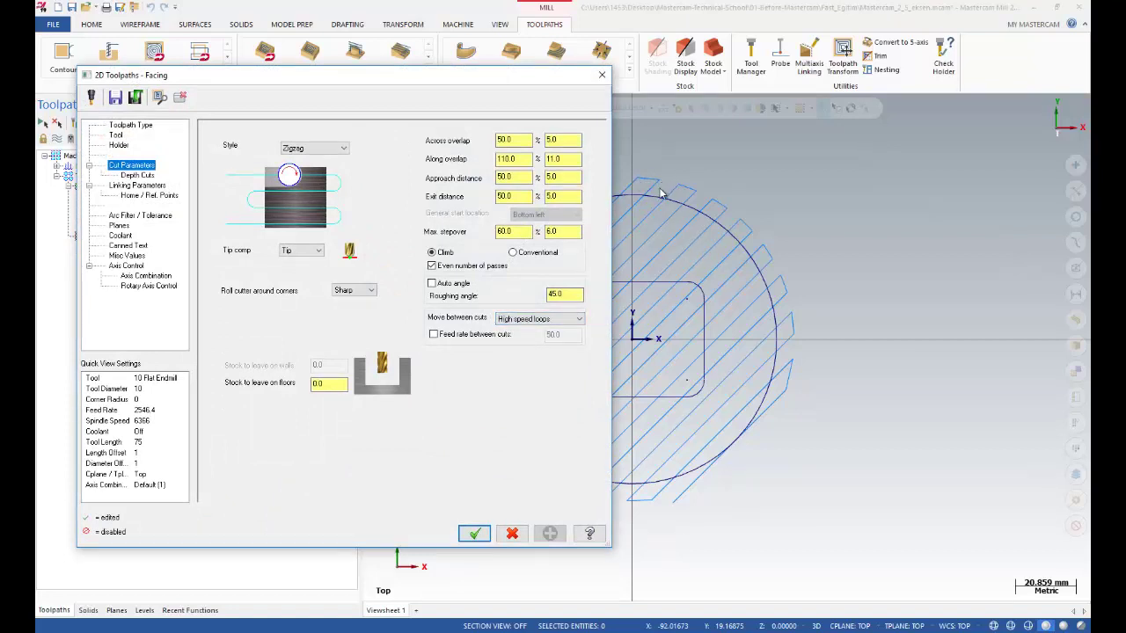
pyautogui.click(475, 534)
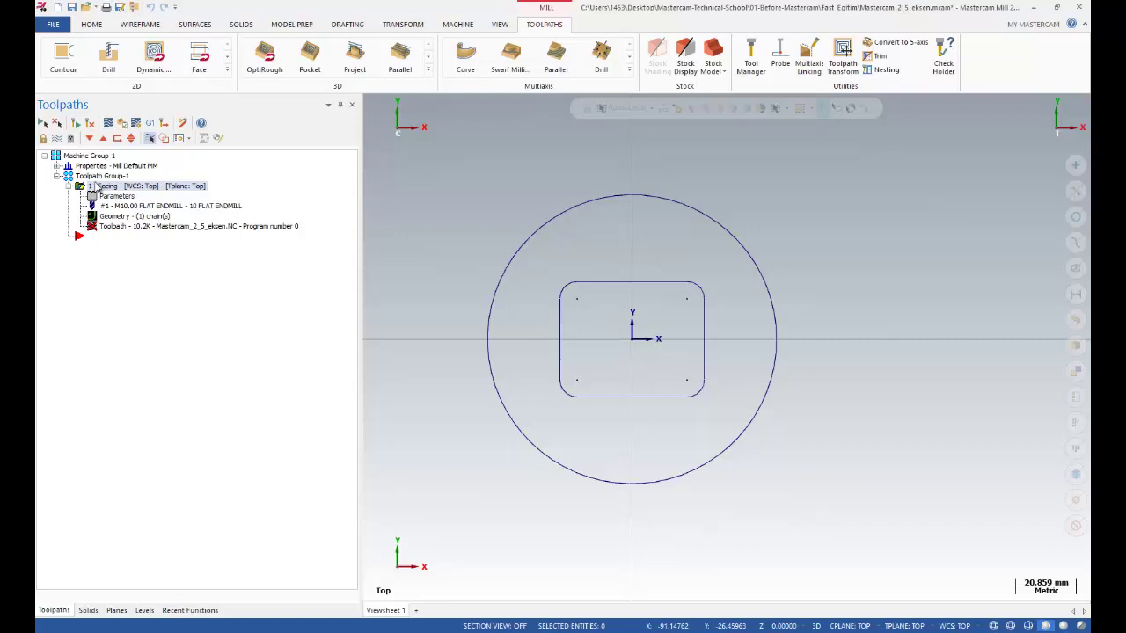
pyautogui.click(90, 129)
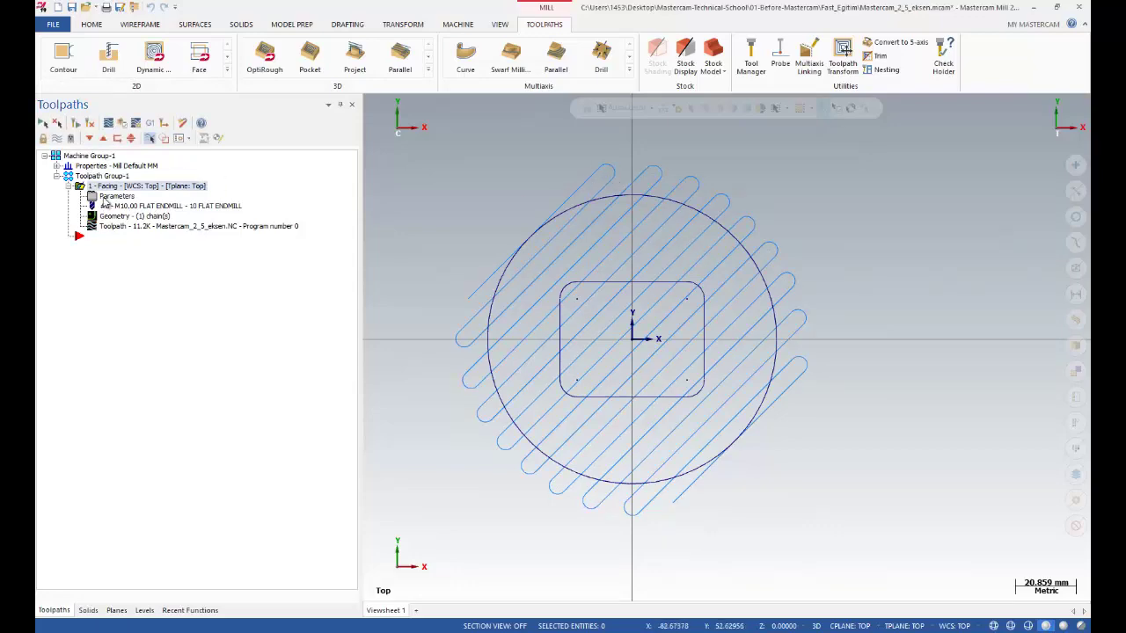
# Set the facing operation's maximum stepover to 50% and regenerate the toolpath
pyautogui.click(105, 197)
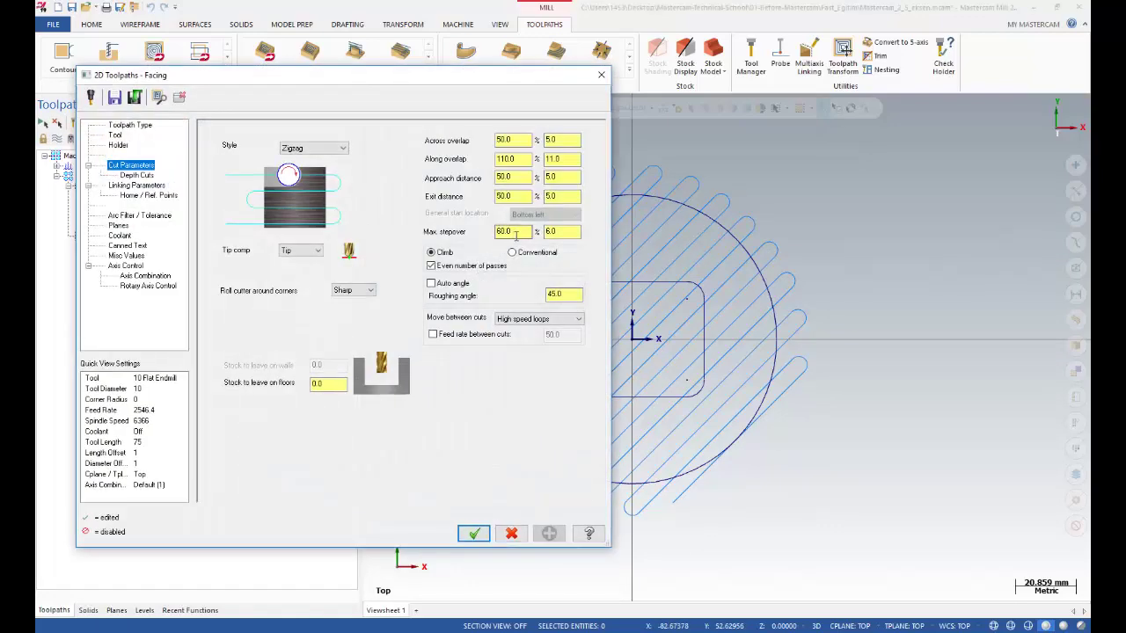
pyautogui.doubleClick(498, 232)
pyautogui.write('50')
pyautogui.press('Tab')
pyautogui.doubleClick(508, 232)
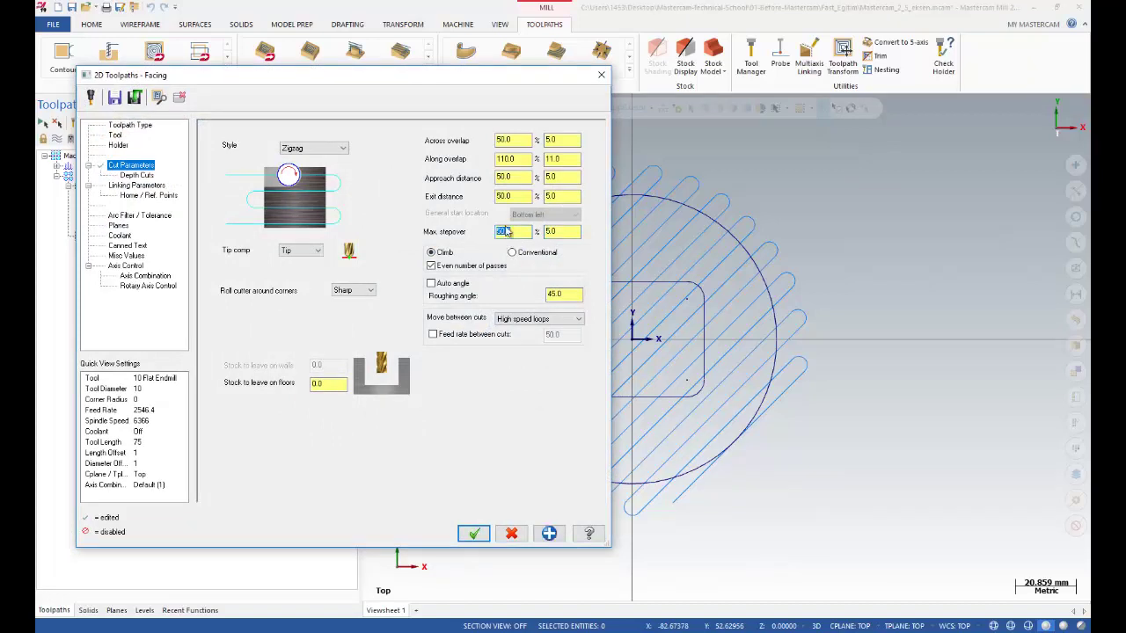
pyautogui.click(552, 232)
pyautogui.doubleClick(519, 232)
pyautogui.doubleClick(554, 232)
pyautogui.click(473, 534)
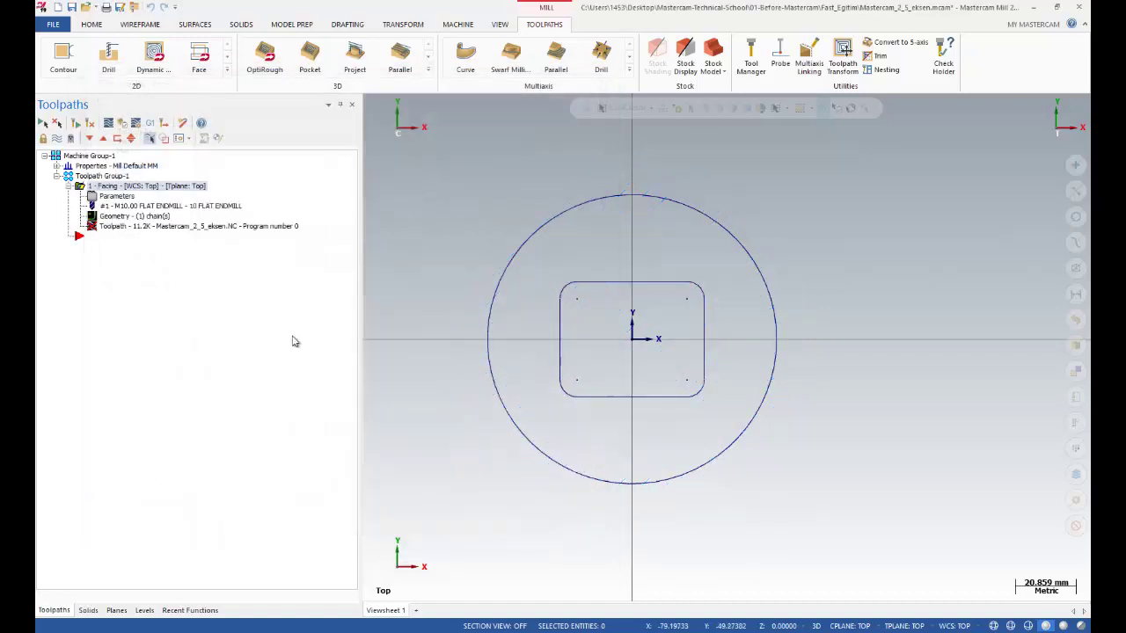
pyautogui.click(91, 125)
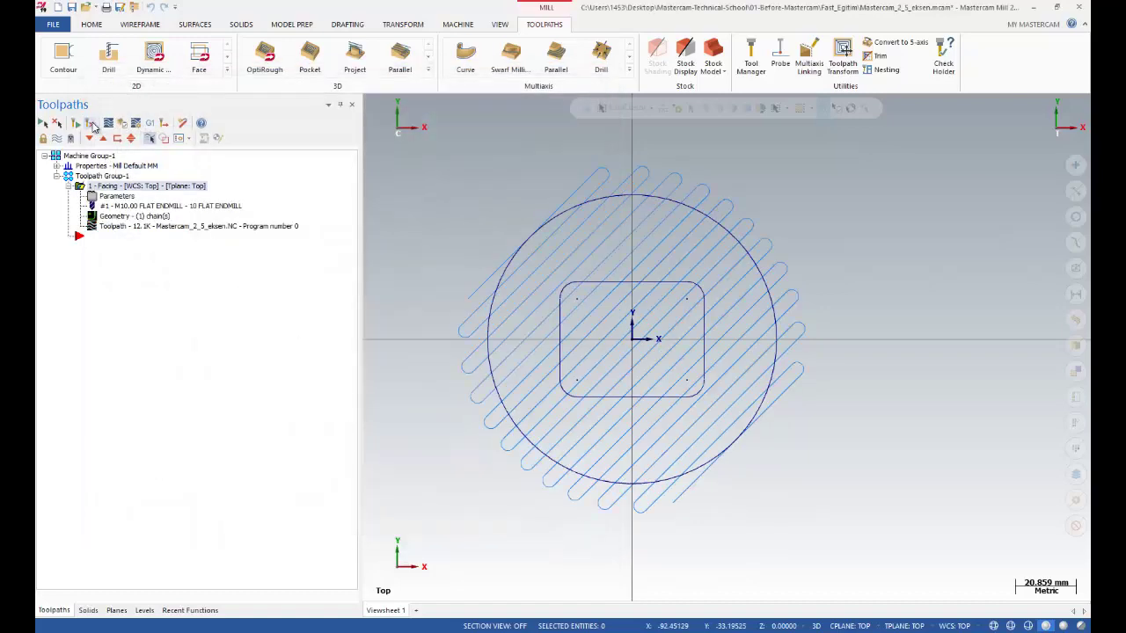
# Inspect the regenerated facing toolpath in the isometric view
pyautogui.scroll(-2, 519, 382)
pyautogui.moveTo(518, 382); pyautogui.dragTo(440, 302, button='middle')
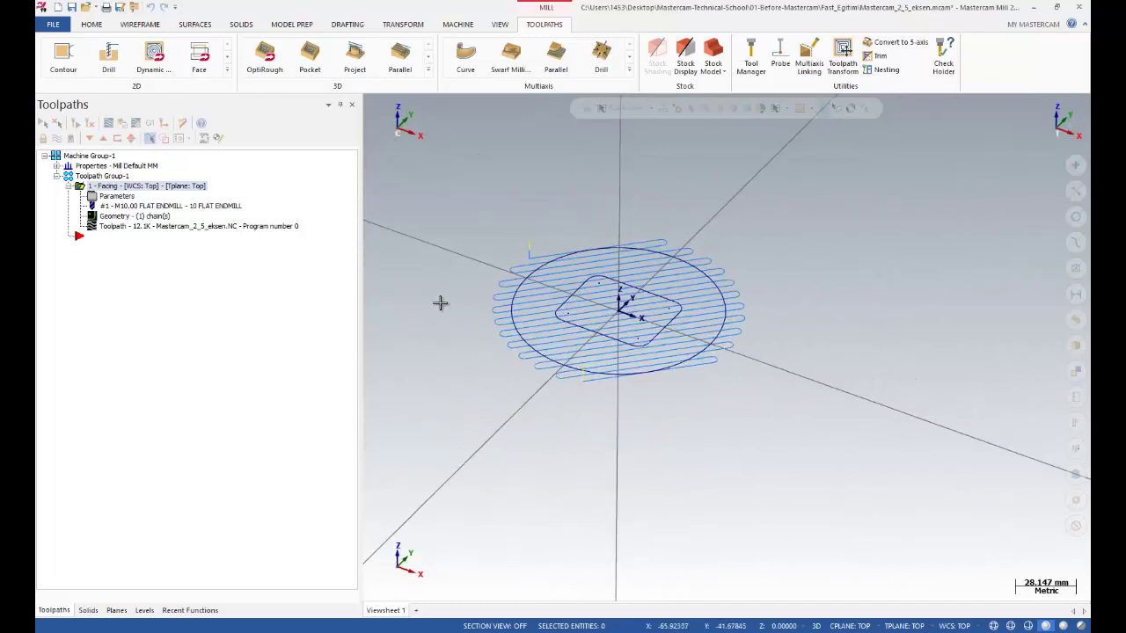
pyautogui.rightClick(411, 281)
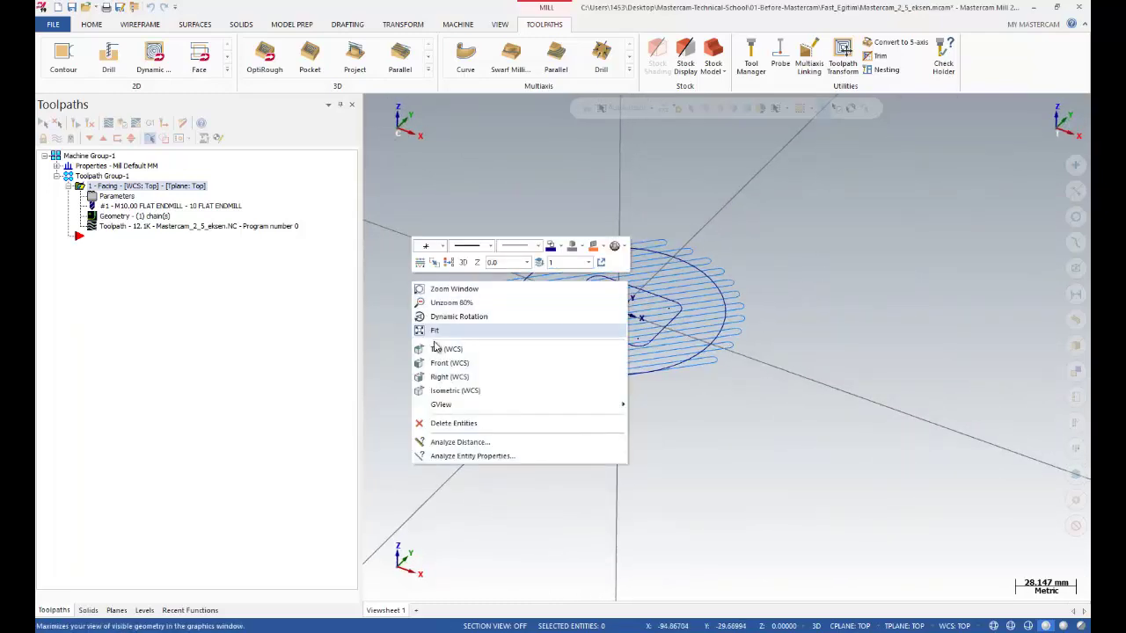
pyautogui.click(453, 391)
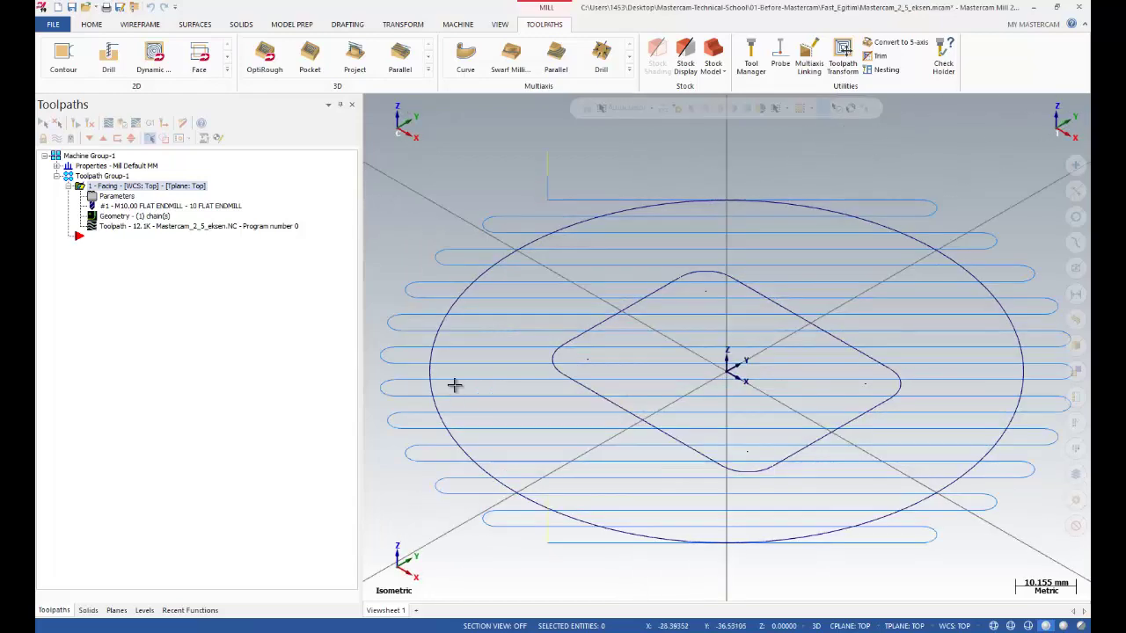
pyautogui.scroll(-2, 483, 329)
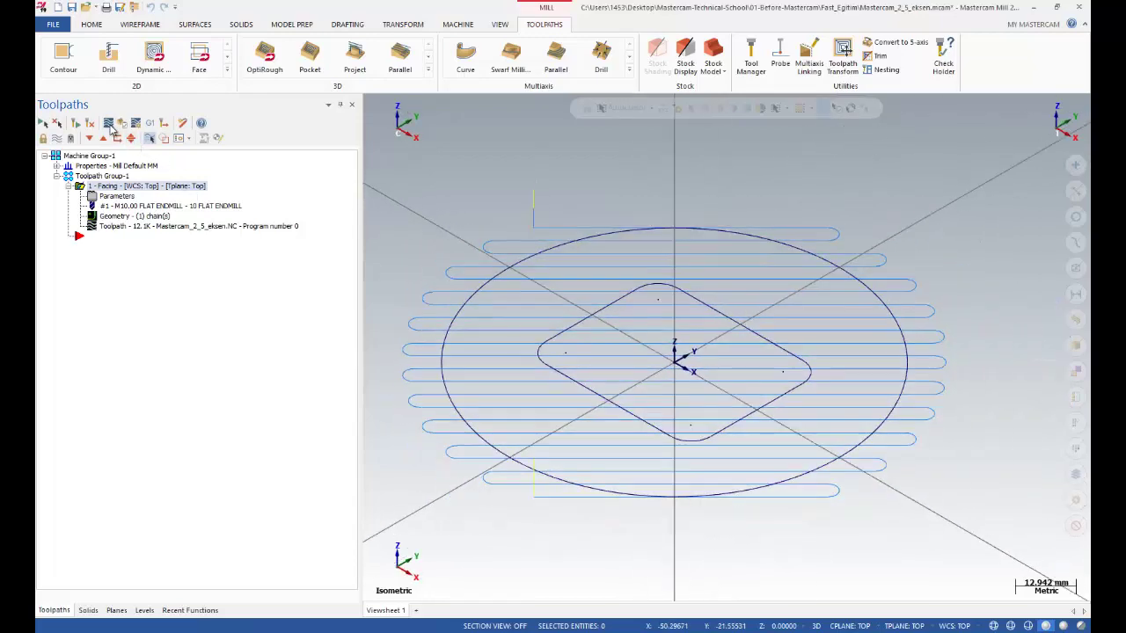
# Backplot the facing toolpath and watch the tool's zigzag motion over the outer circle from a rotated view
pyautogui.click(109, 125)
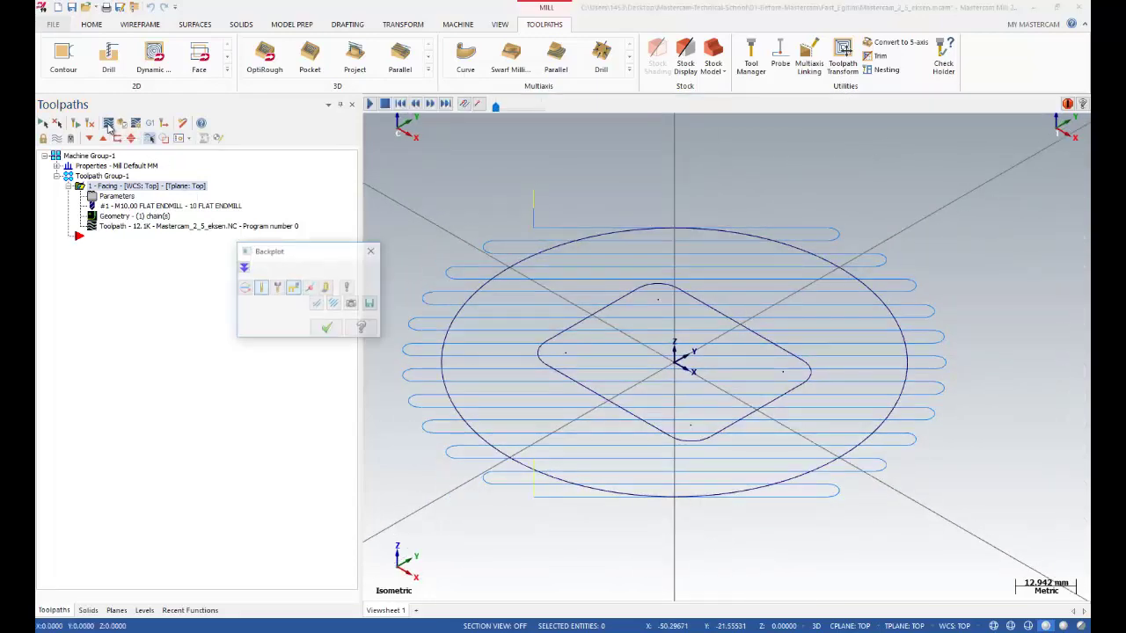
pyautogui.click(109, 125)
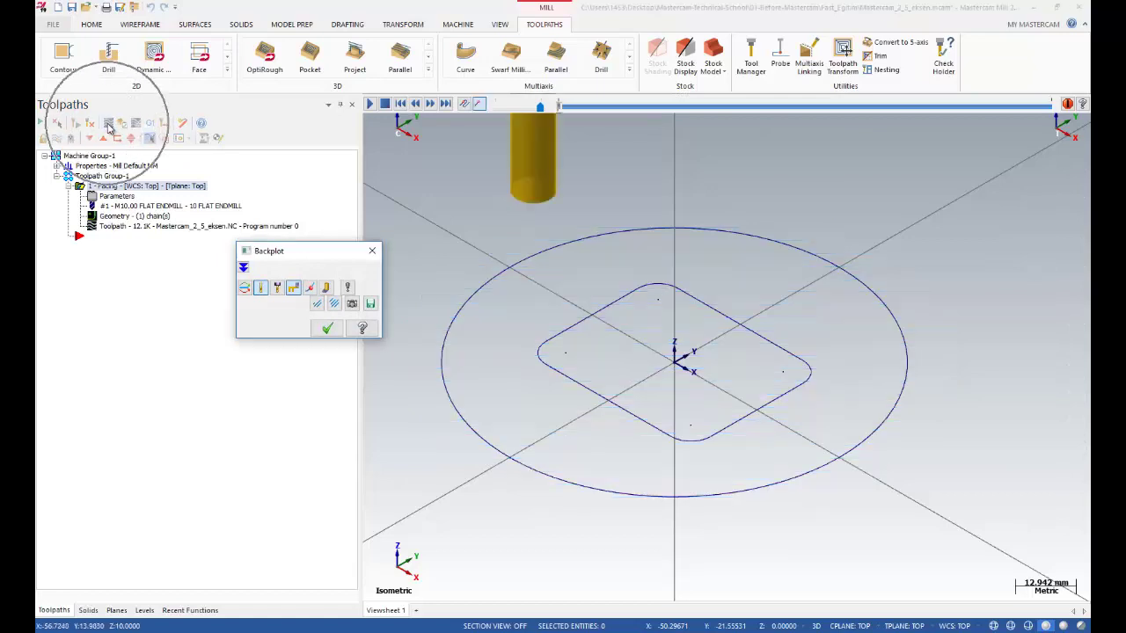
pyautogui.click(369, 103)
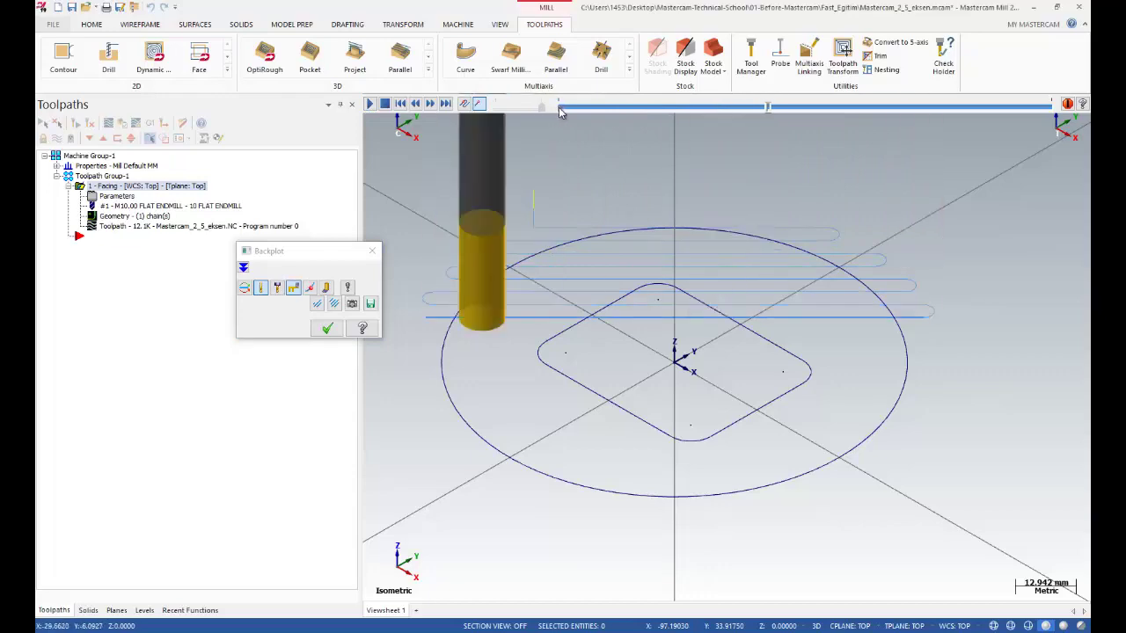
pyautogui.moveTo(719, 316); pyautogui.dragTo(431, 310, button='middle')
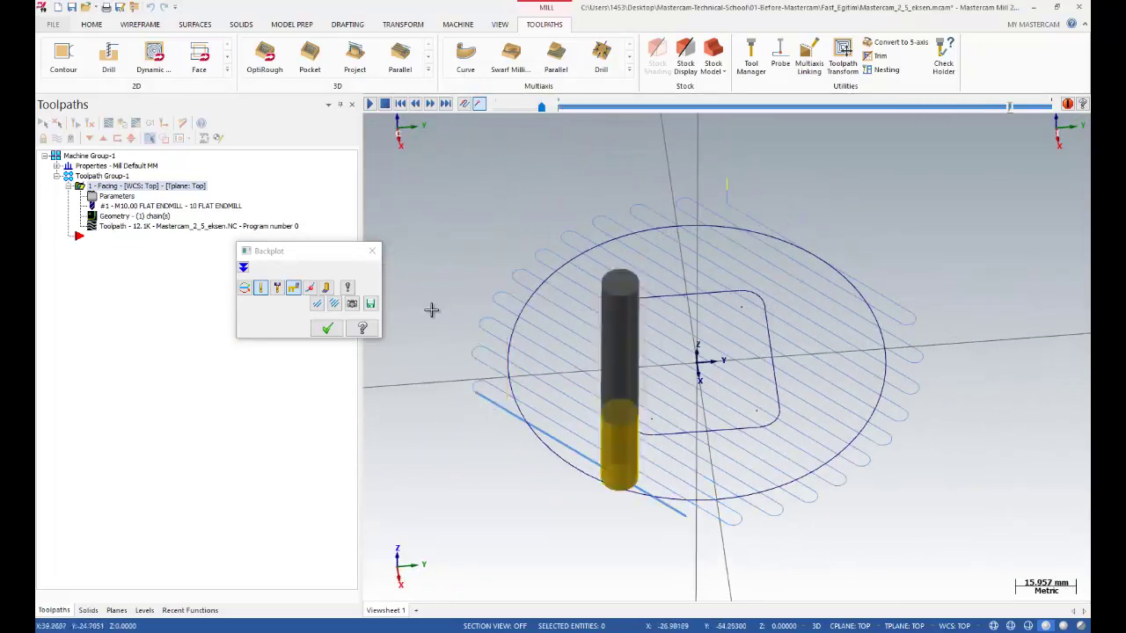
pyautogui.click(326, 329)
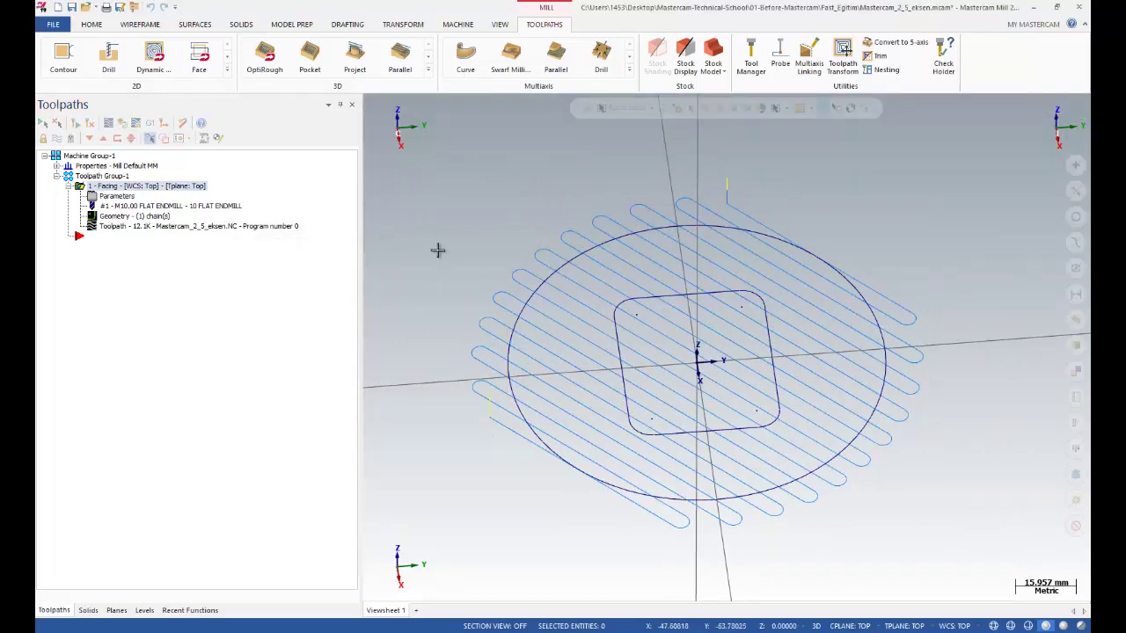
# Return to the top view and hide the facing toolpath display
pyautogui.rightClick(438, 249)
pyautogui.click(466, 317)
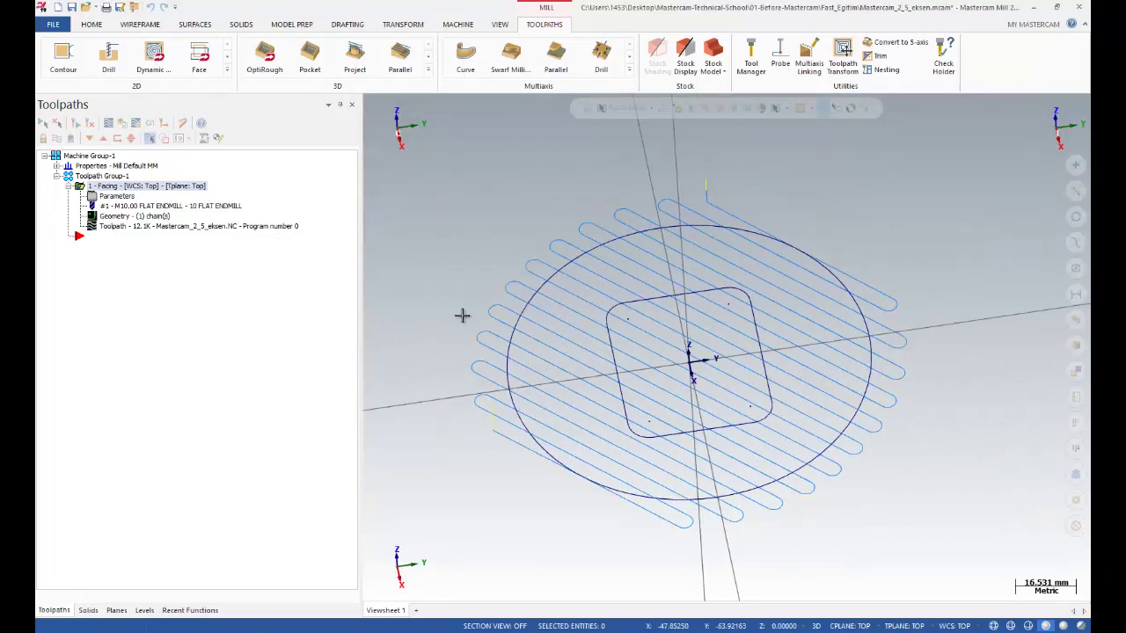
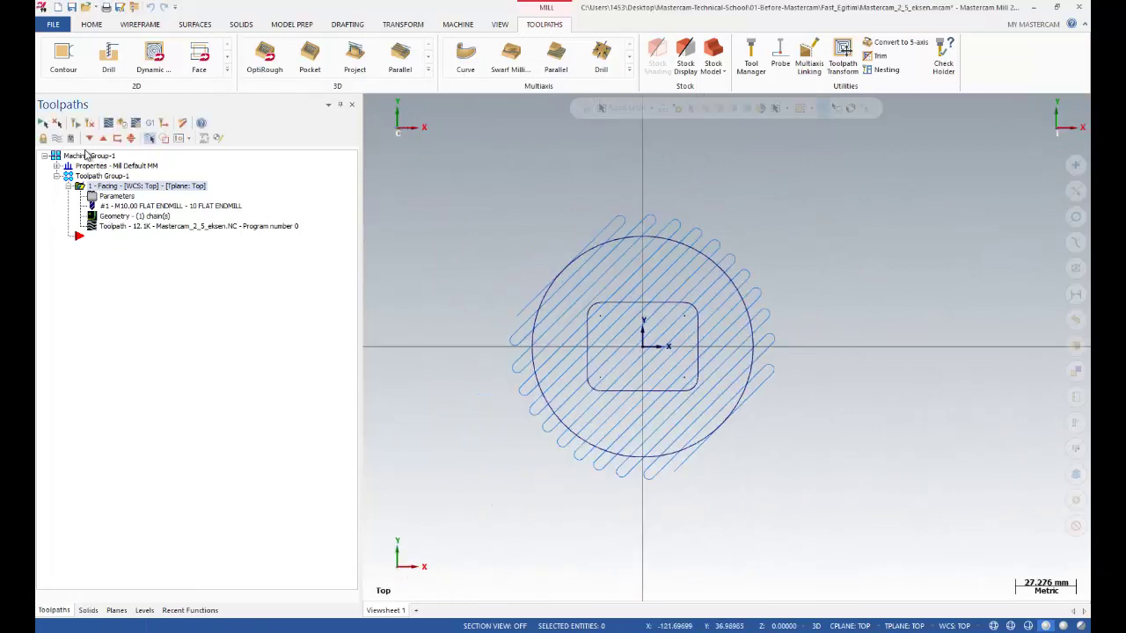
pyautogui.click(57, 139)
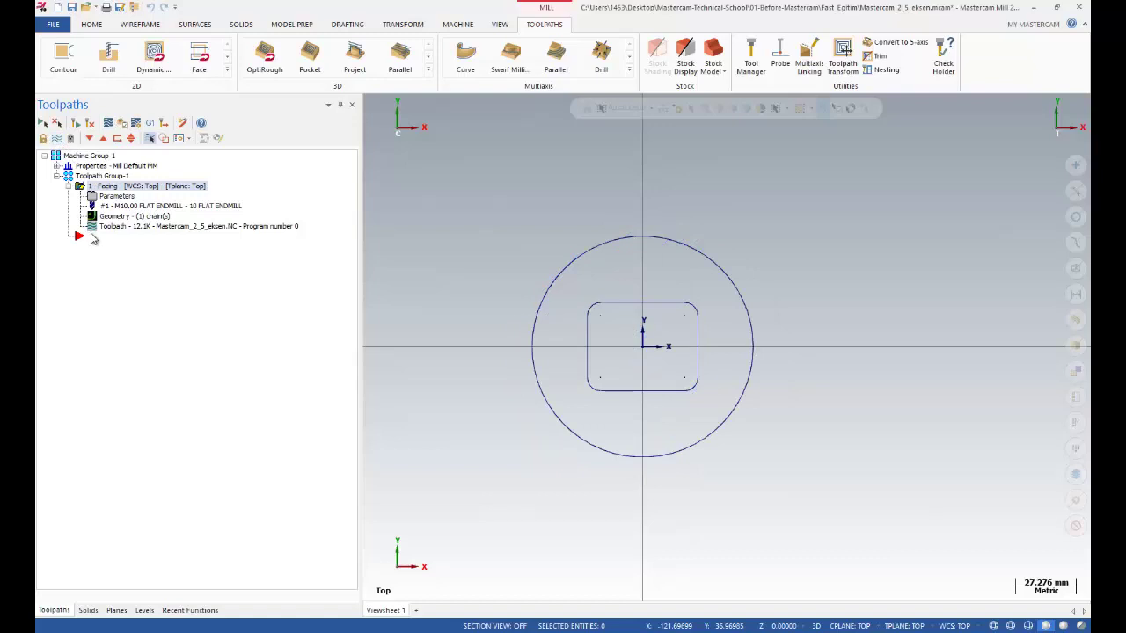
# Add a 2D contour toolpath on the outer circle with the chain running clockwise
pyautogui.rightClick(95, 242)
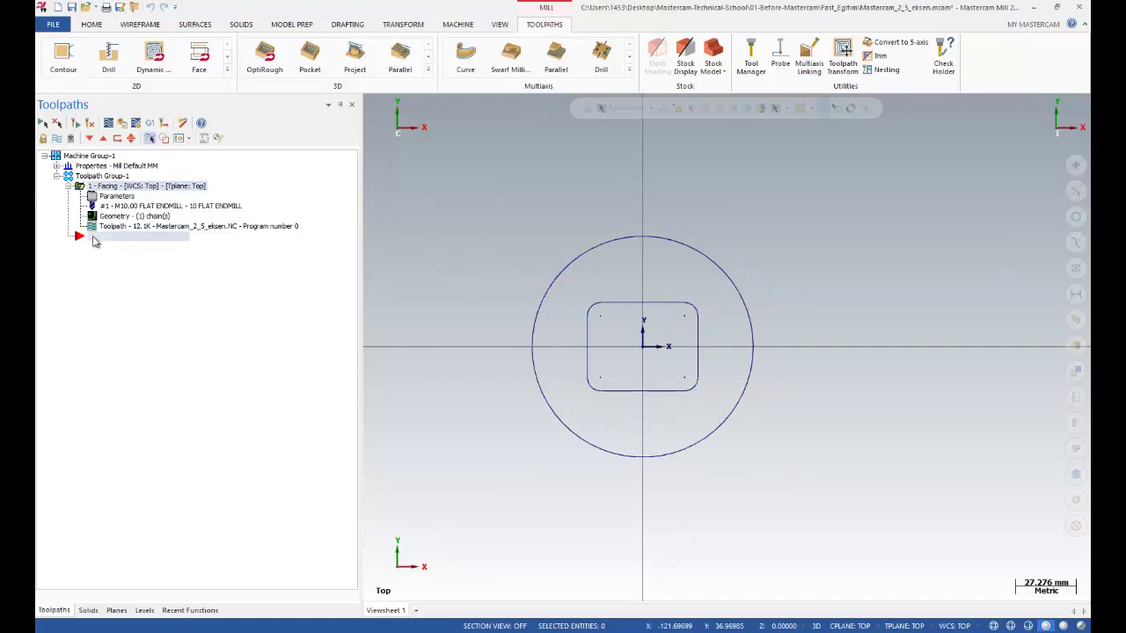
pyautogui.moveTo(150, 244)
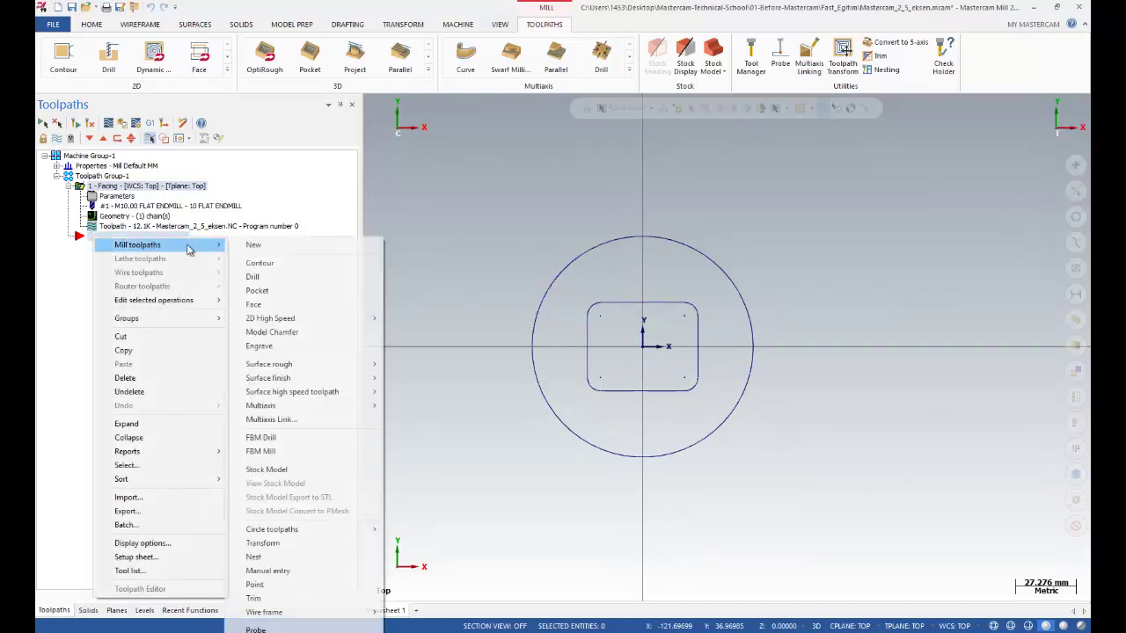
pyautogui.click(268, 264)
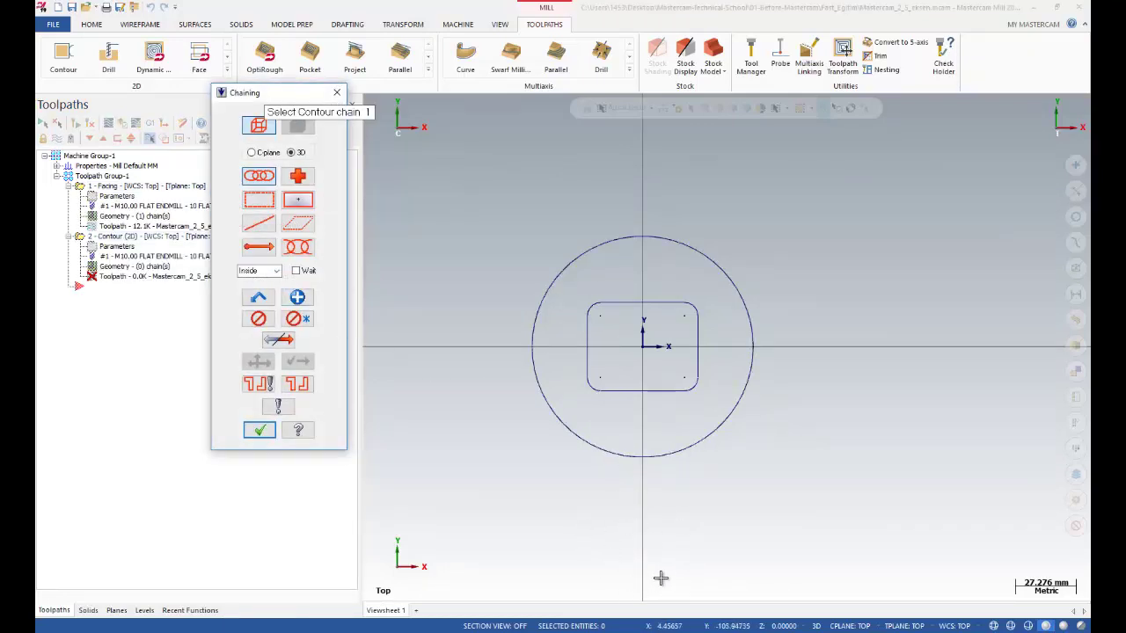
pyautogui.click(661, 458)
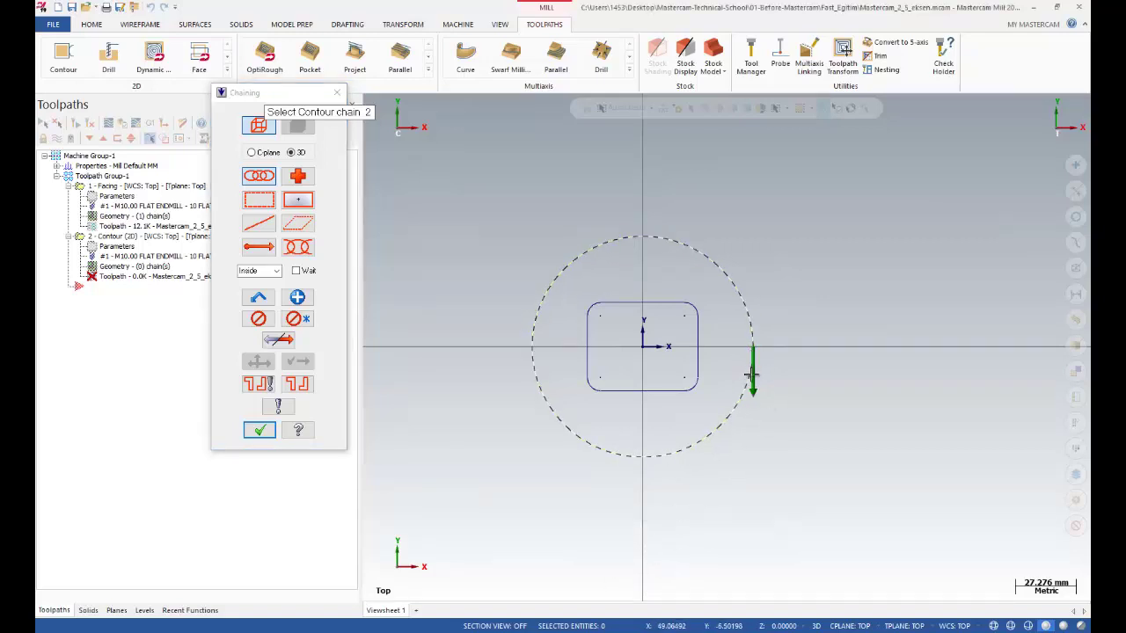
pyautogui.click(276, 341)
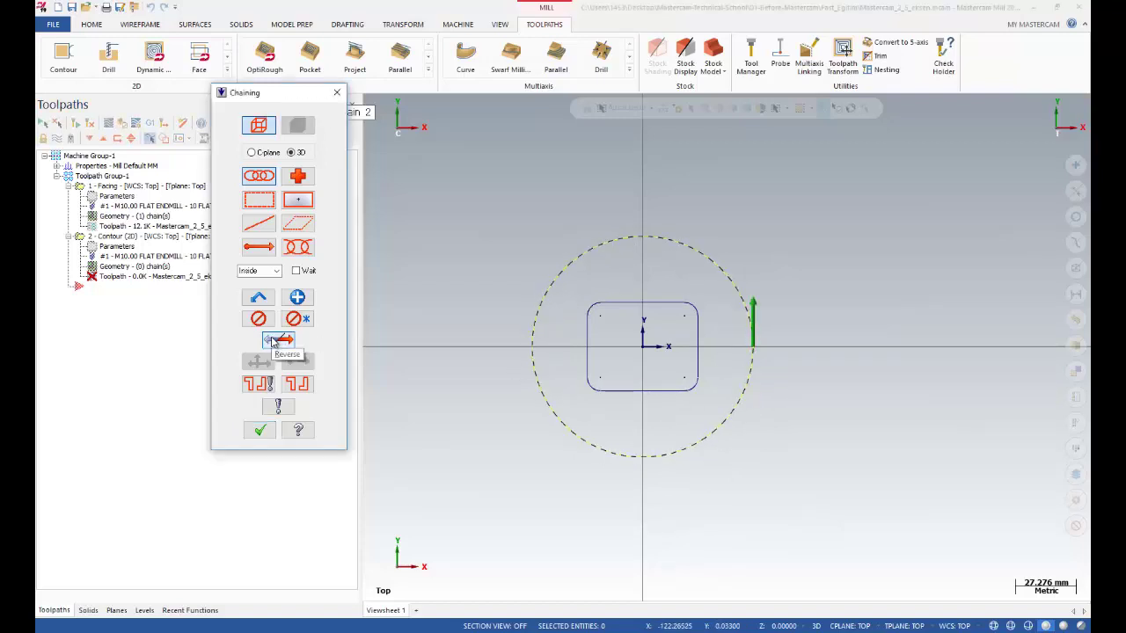
pyautogui.click(276, 341)
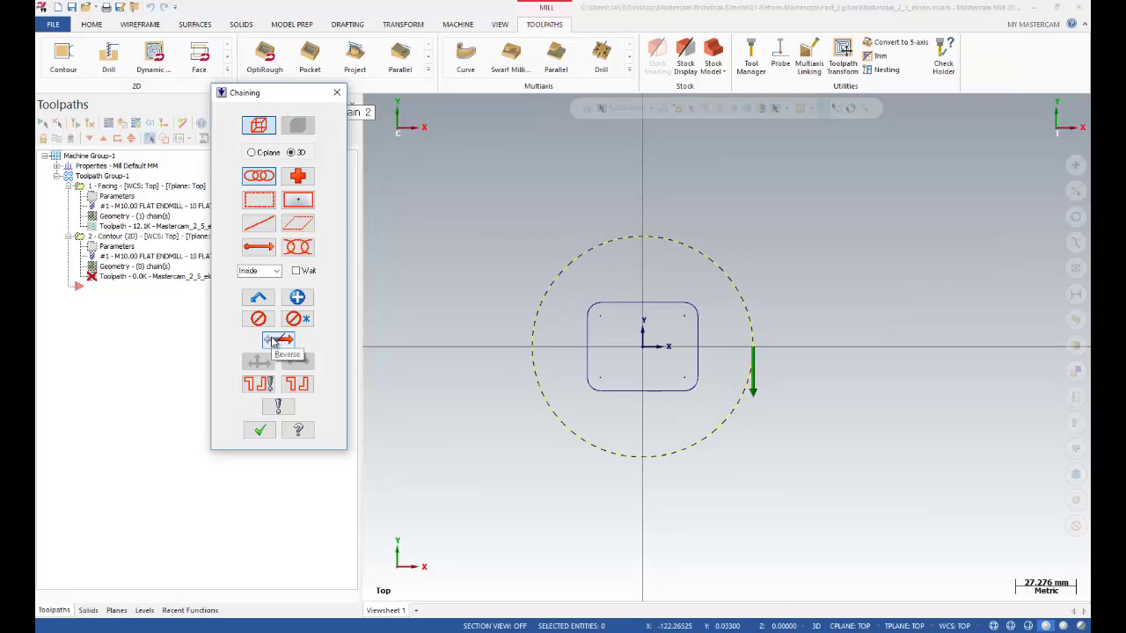
pyautogui.click(260, 431)
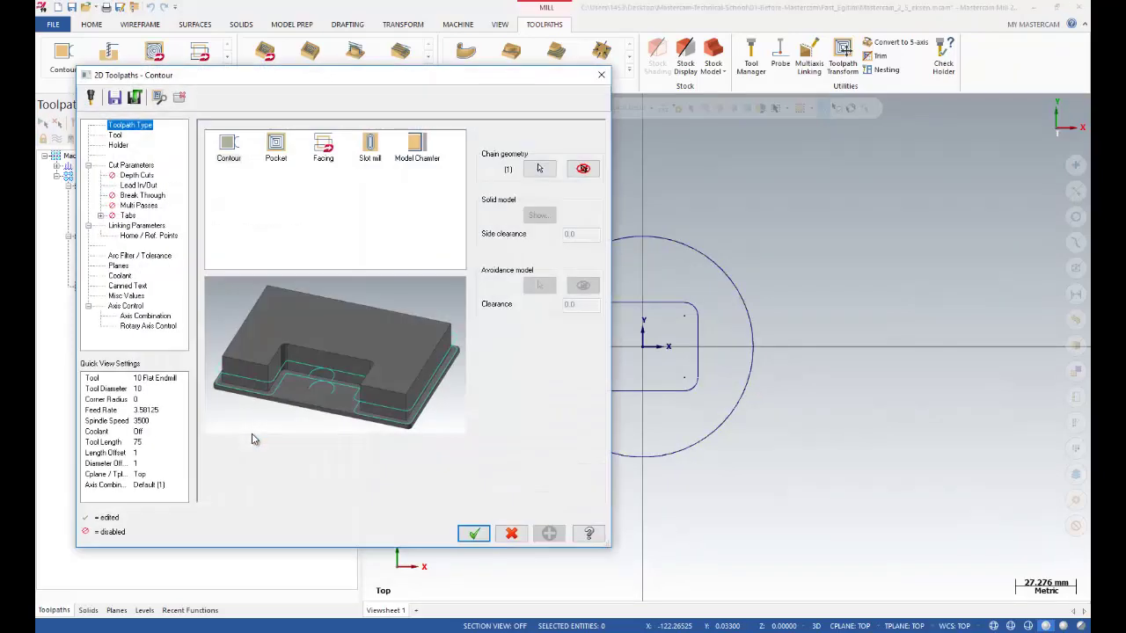
# Set the contour tool's feed per tooth to 0.1 and its cutting speed to 150
pyautogui.click(117, 136)
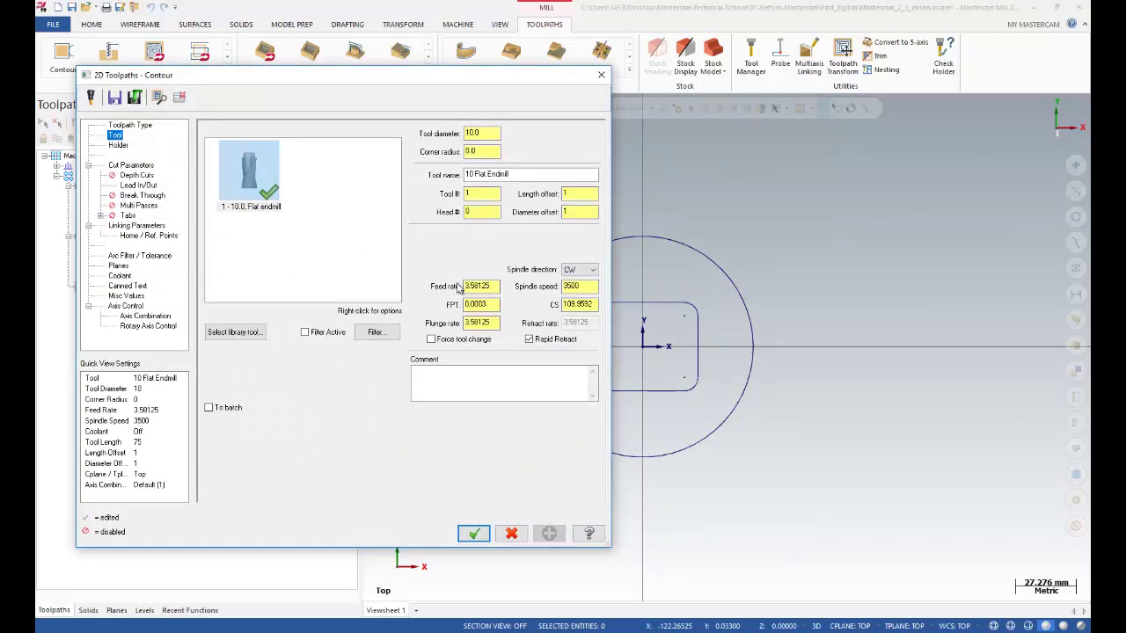
pyautogui.click(482, 304)
pyautogui.moveTo(488, 305); pyautogui.dragTo(479, 305)
pyautogui.write('0.1')
pyautogui.doubleClick(587, 301)
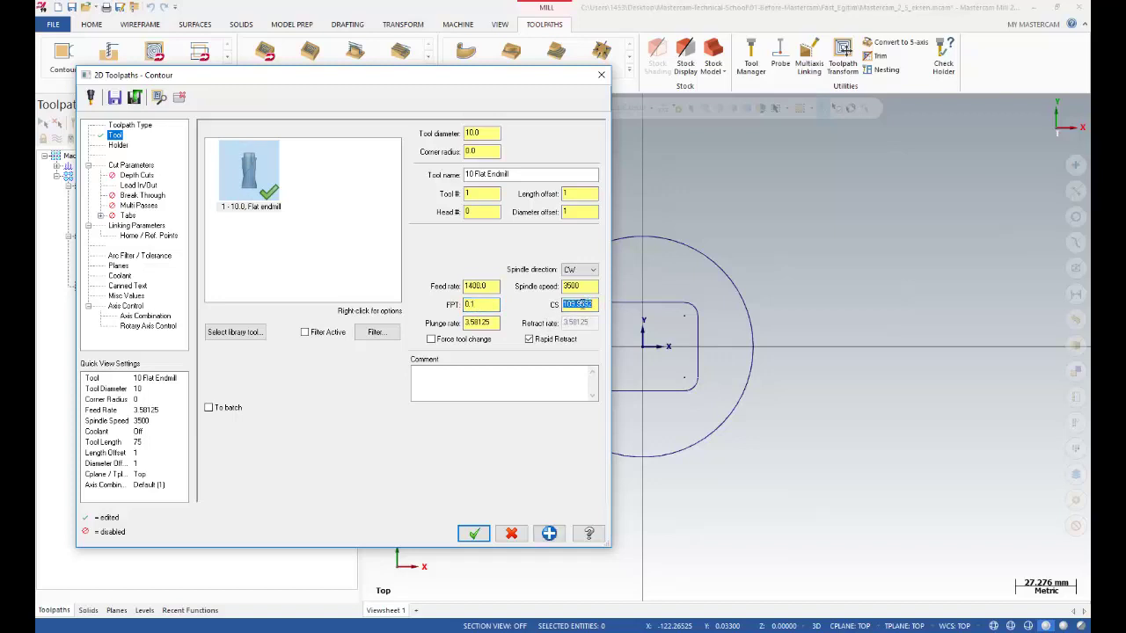
pyautogui.write('150')
pyautogui.press('Tab')
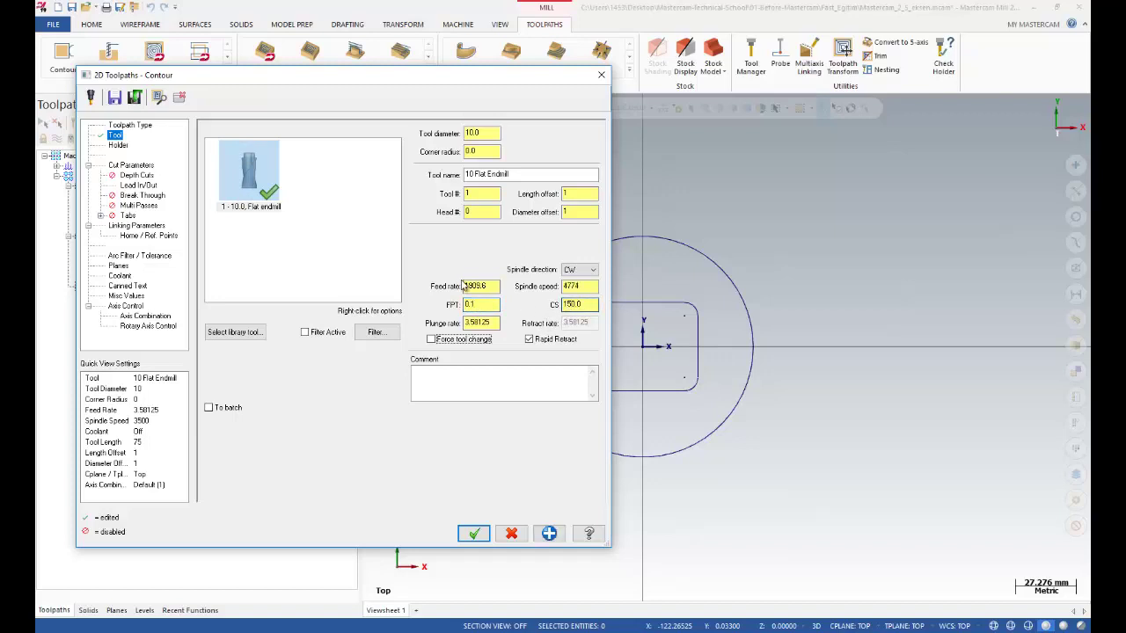
# Set the contour's linking heights in absolute values: retract 5, feed plane 1 and depth -20
pyautogui.click(132, 226)
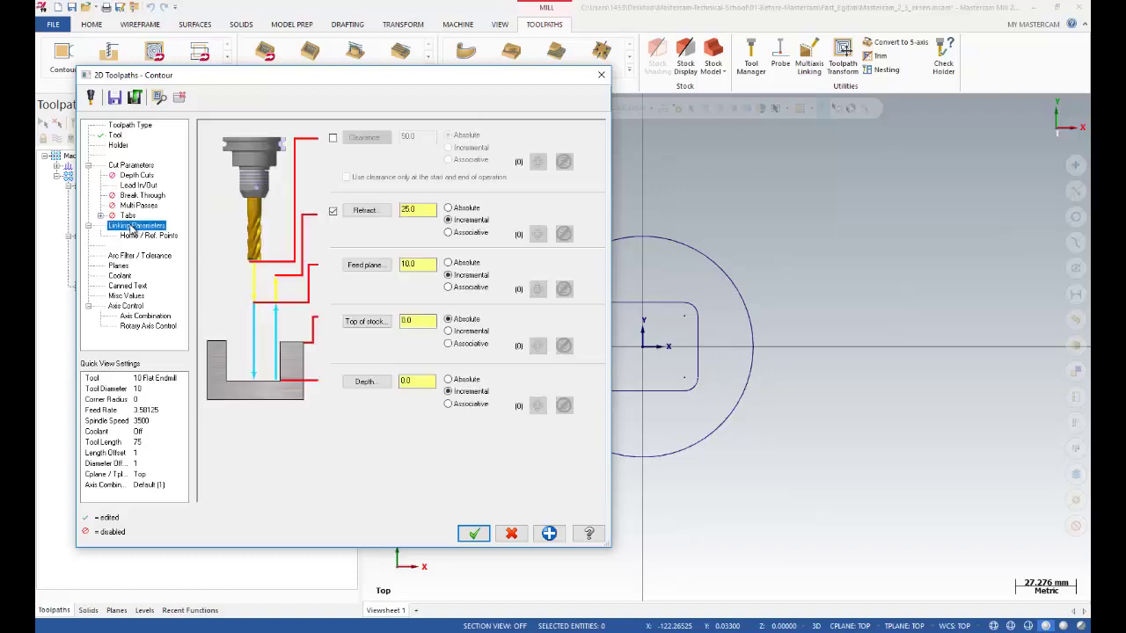
pyautogui.doubleClick(427, 211)
pyautogui.write('5')
pyautogui.click(447, 262)
pyautogui.doubleClick(408, 264)
pyautogui.write('1')
pyautogui.click(420, 321)
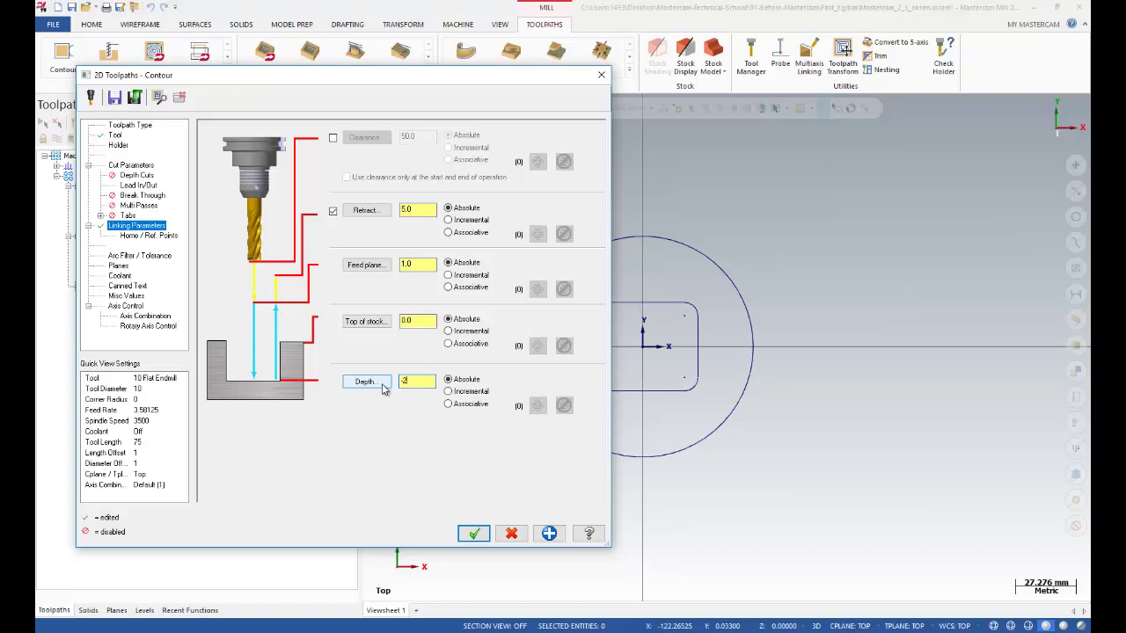
pyautogui.click(395, 388)
pyautogui.write('-20')
pyautogui.doubleClick(417, 322)
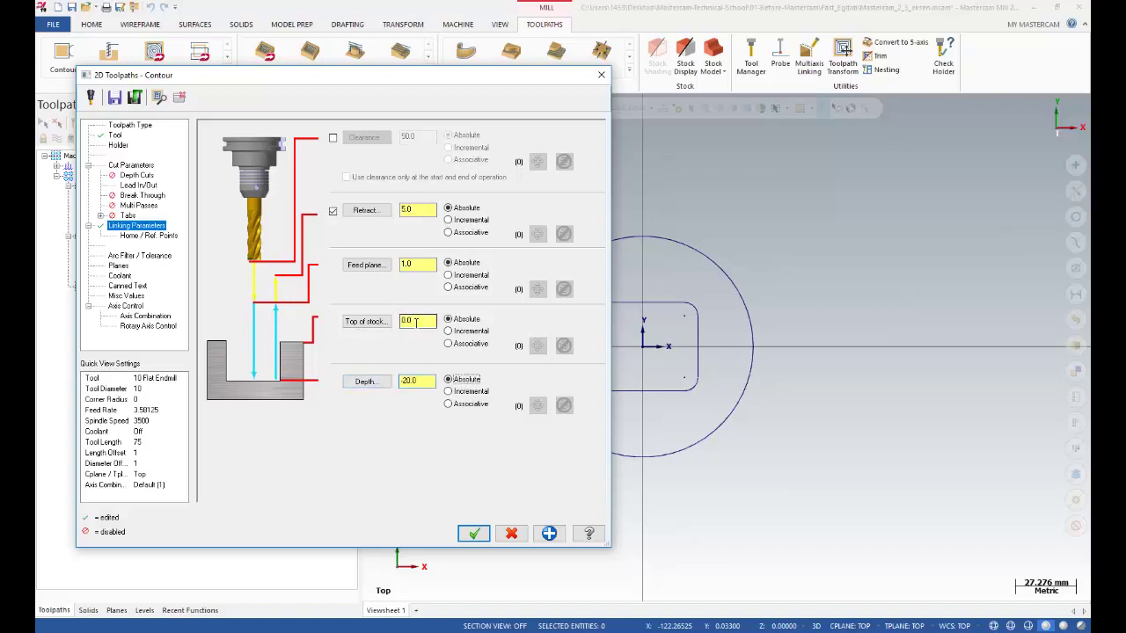
pyautogui.doubleClick(417, 380)
# Set the contour's cutter compensation direction to Right
pyautogui.click(135, 167)
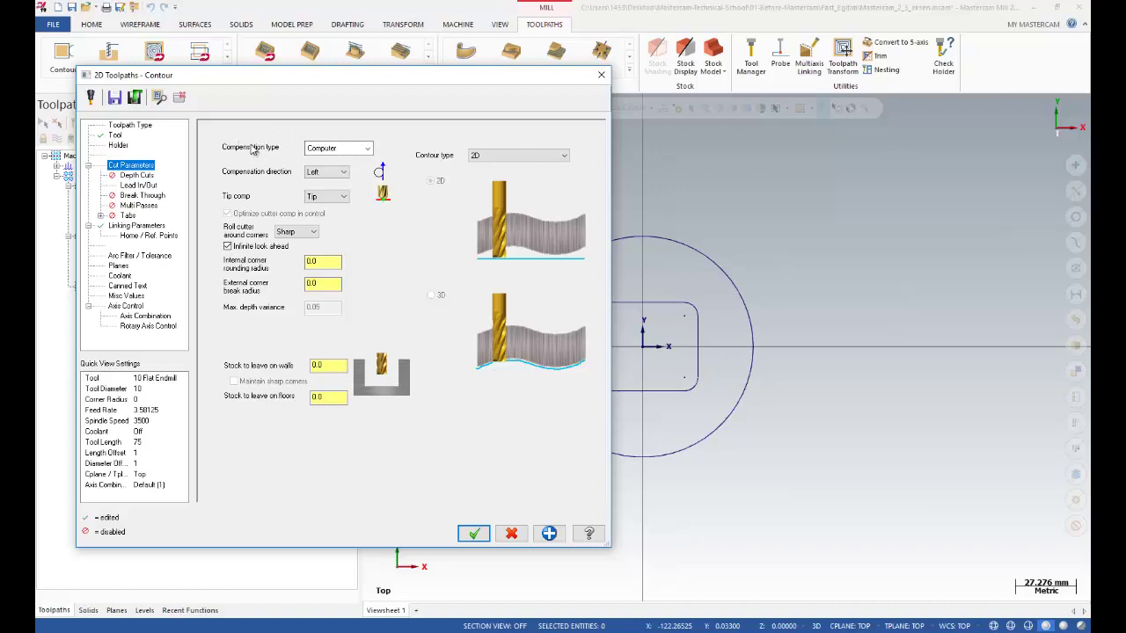
pyautogui.click(327, 171)
pyautogui.click(321, 193)
# Enable depth cuts for the contour with a maximum rough step of 5 mm
pyautogui.click(137, 175)
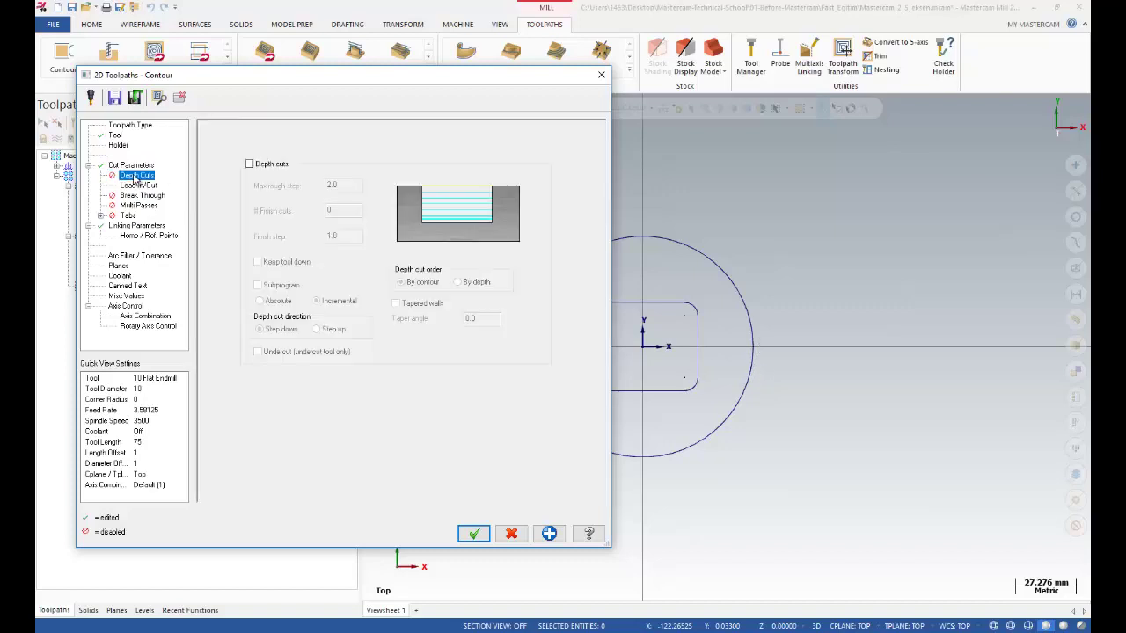
pyautogui.click(250, 164)
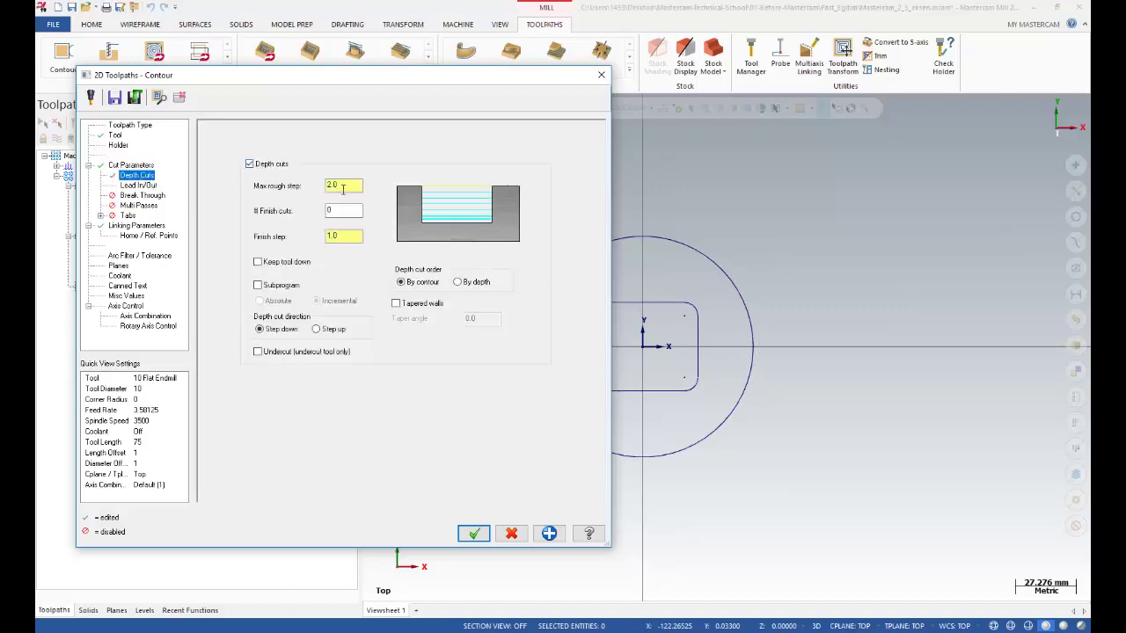
pyautogui.moveTo(347, 185); pyautogui.dragTo(306, 187)
pyautogui.write('5')
# Set the lead-in to line length 0, arc radius 50% and sweep 180, copy it to the lead-out, and generate the contour toolpath
pyautogui.click(138, 186)
pyautogui.moveTo(294, 190); pyautogui.dragTo(235, 195)
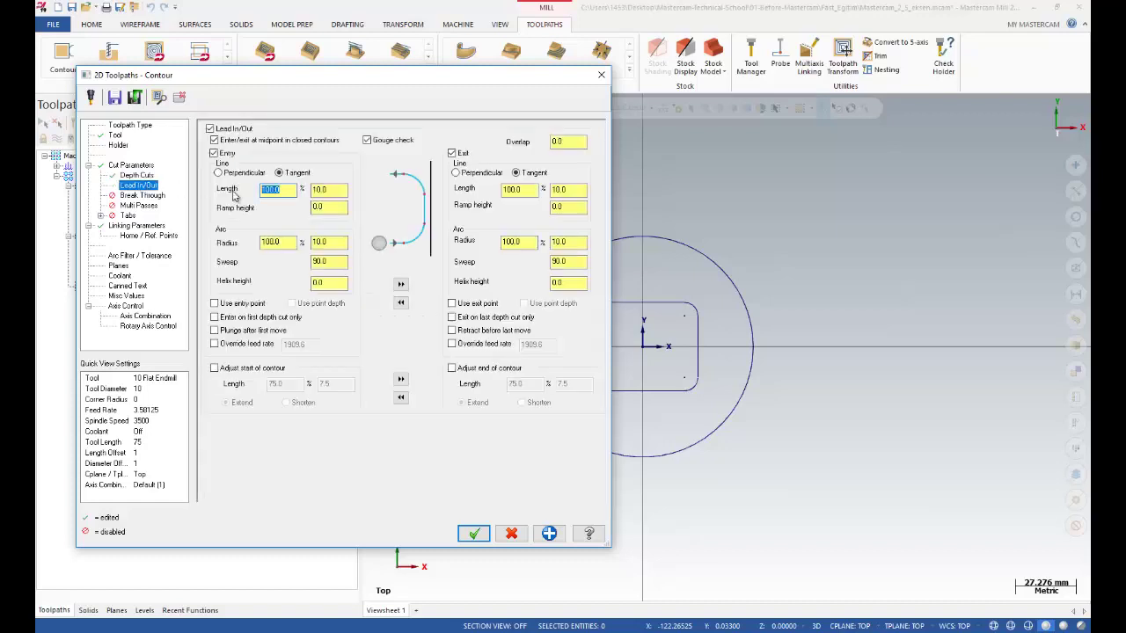
pyautogui.write('0')
pyautogui.moveTo(294, 243); pyautogui.dragTo(240, 243)
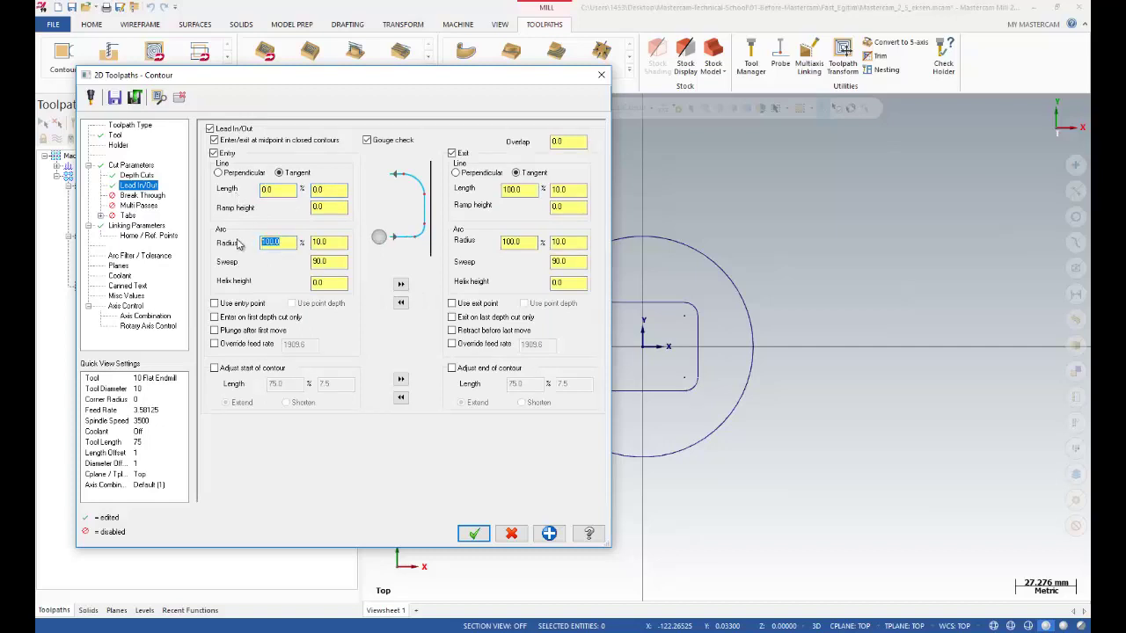
pyautogui.press('Tab')
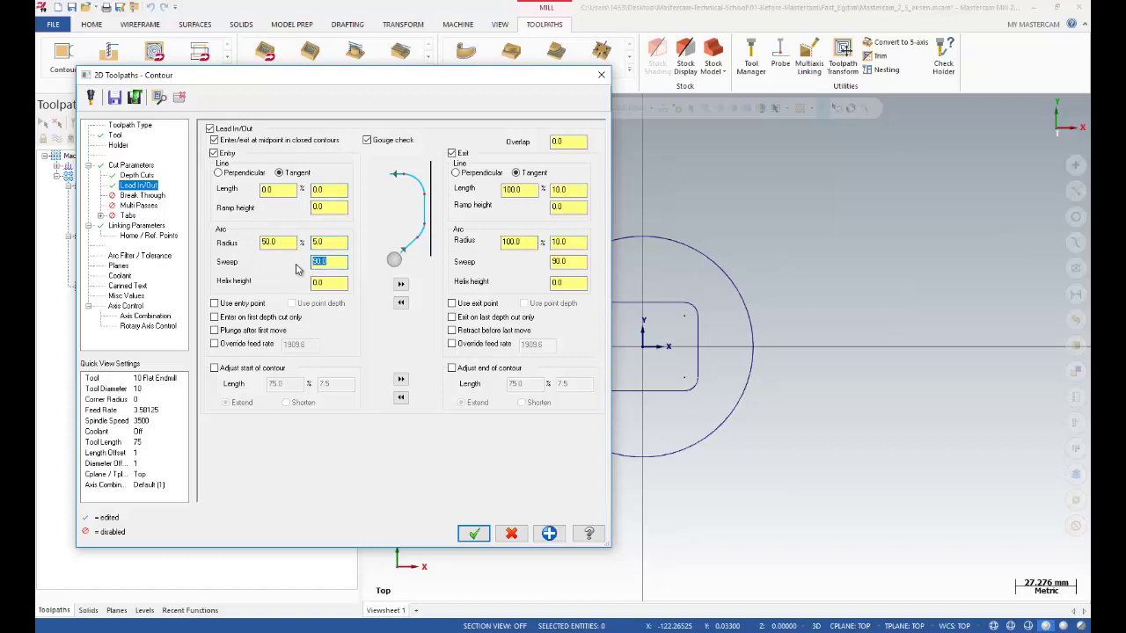
pyautogui.click(400, 284)
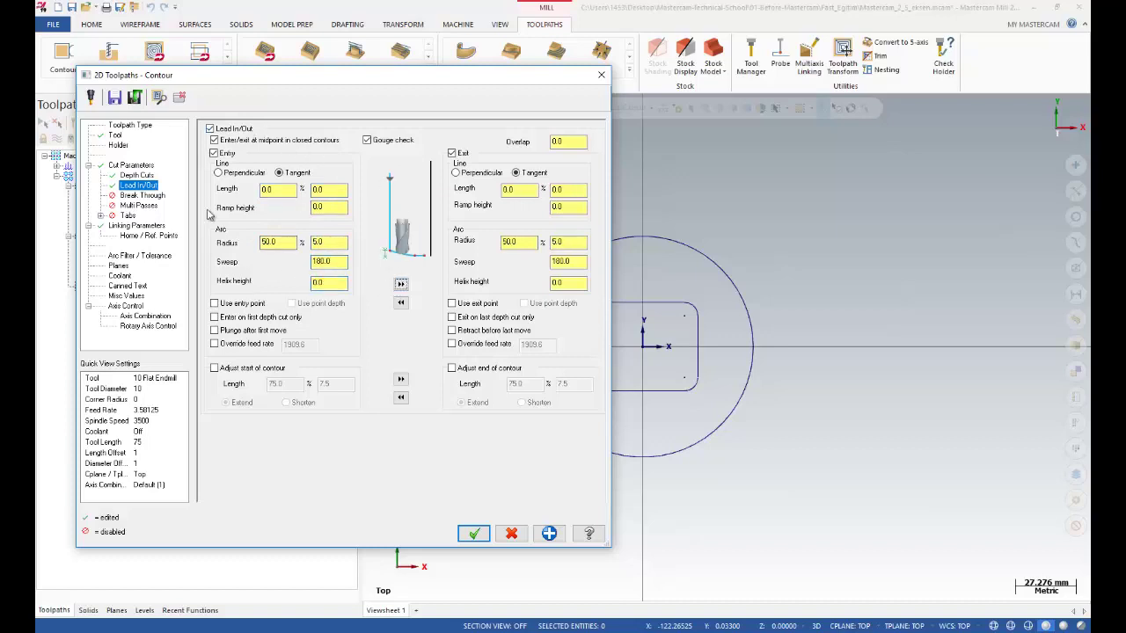
pyautogui.click(472, 533)
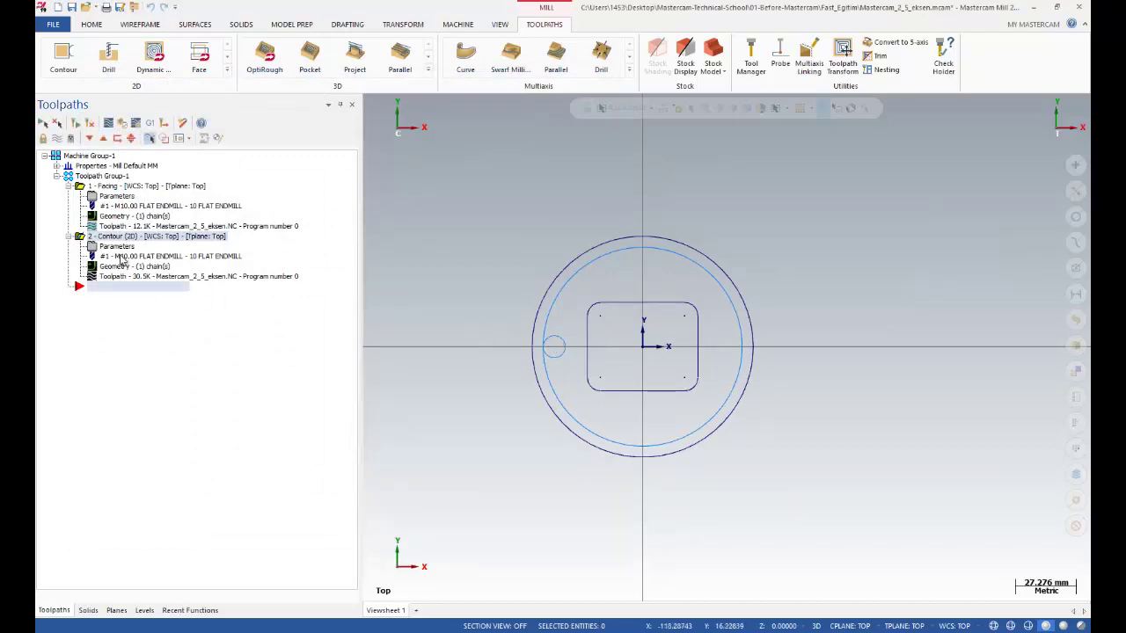
# Change the contour operation's cutter compensation direction to Left
pyautogui.click(92, 247)
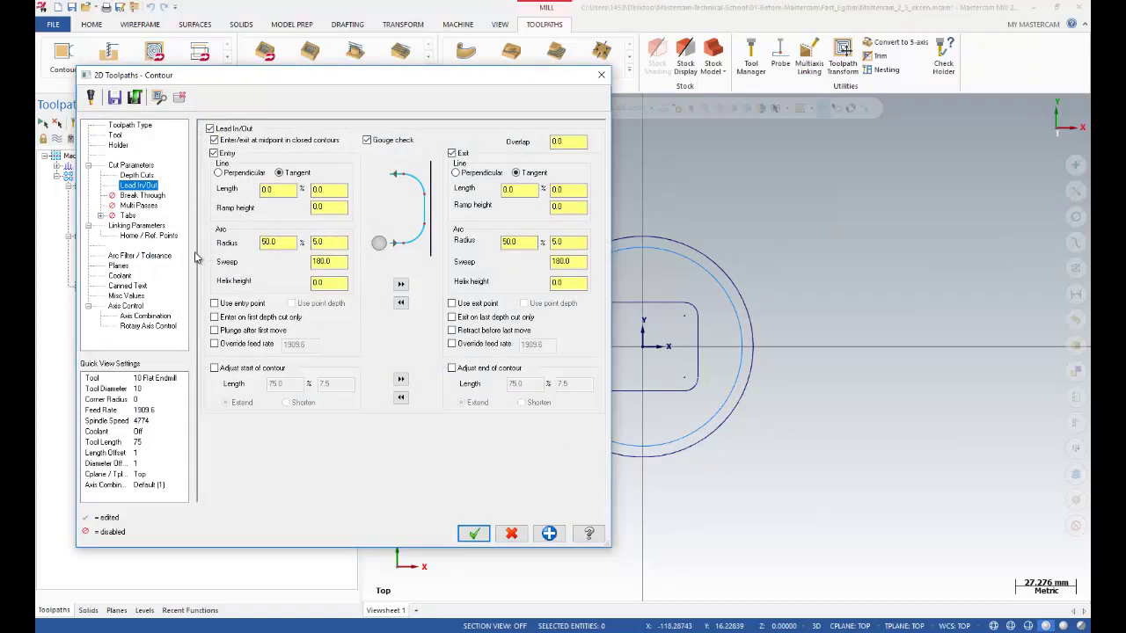
pyautogui.click(131, 166)
pyautogui.click(325, 171)
pyautogui.click(323, 188)
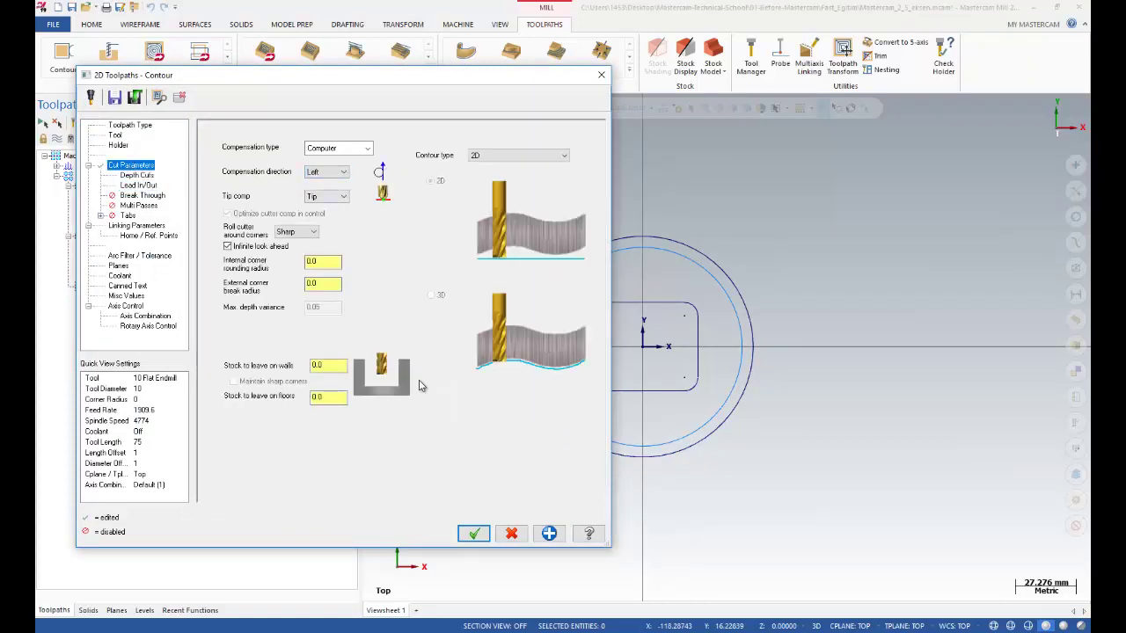
pyautogui.click(468, 533)
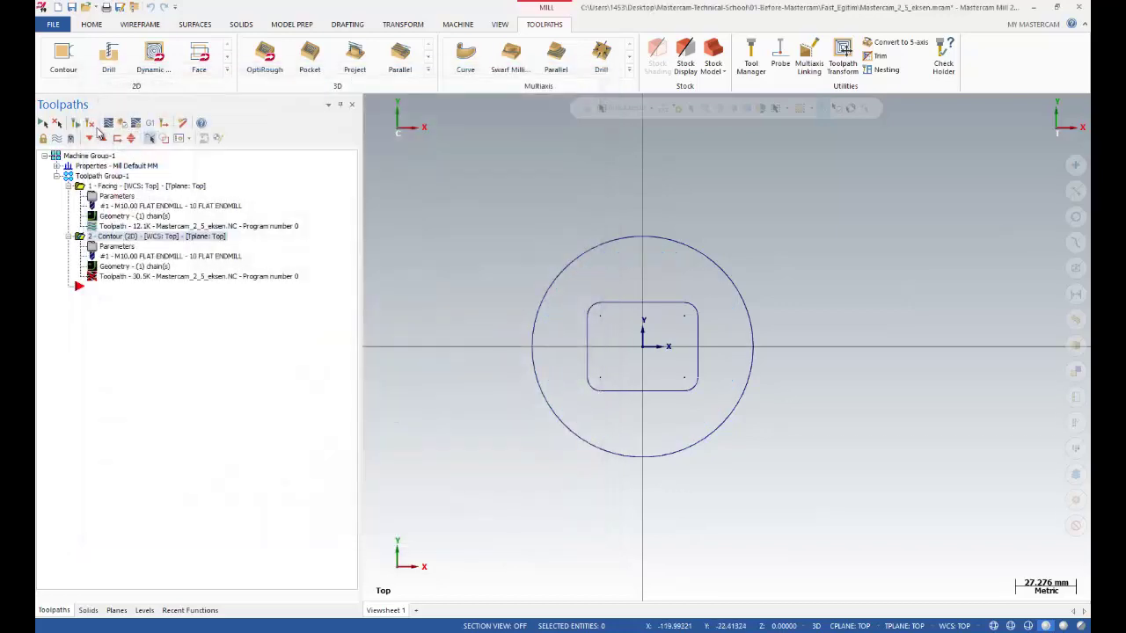
# Regenerate the contour toolpath and backplot the facing and contour operations together in a tilted view
pyautogui.moveTo(493, 397); pyautogui.dragTo(493, 342, button='middle')
pyautogui.click(40, 125)
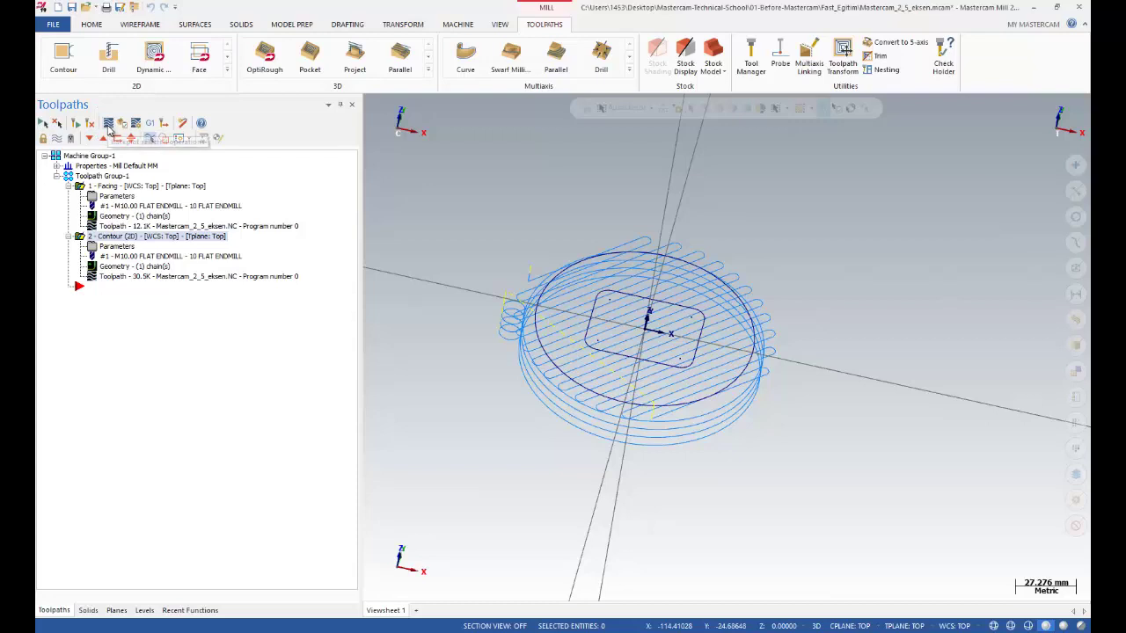
pyautogui.click(108, 123)
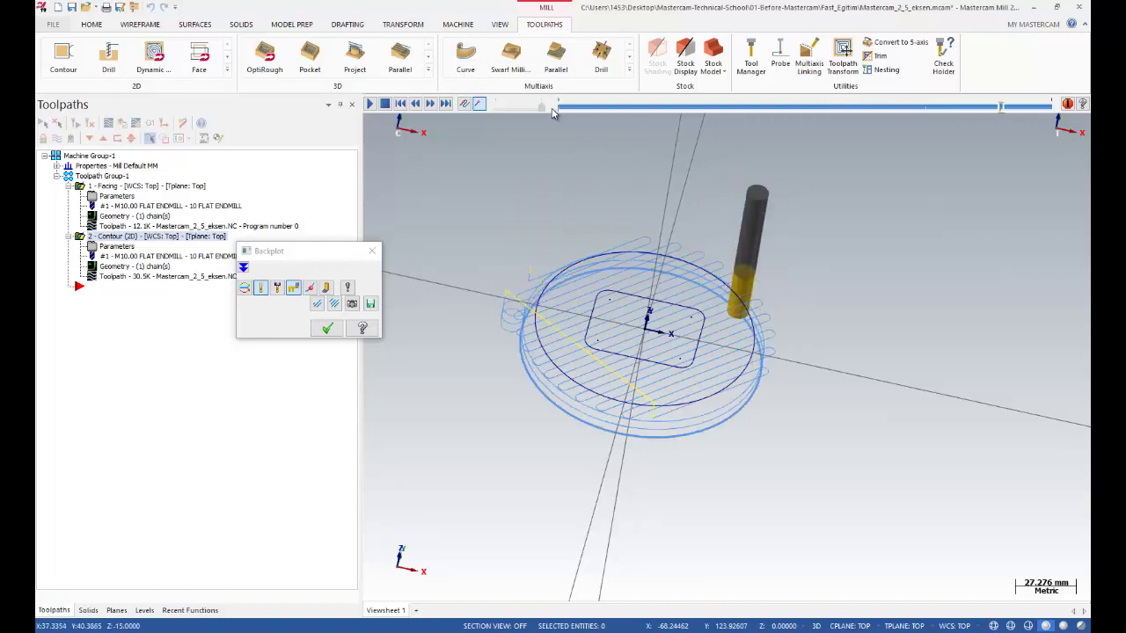
pyautogui.click(327, 328)
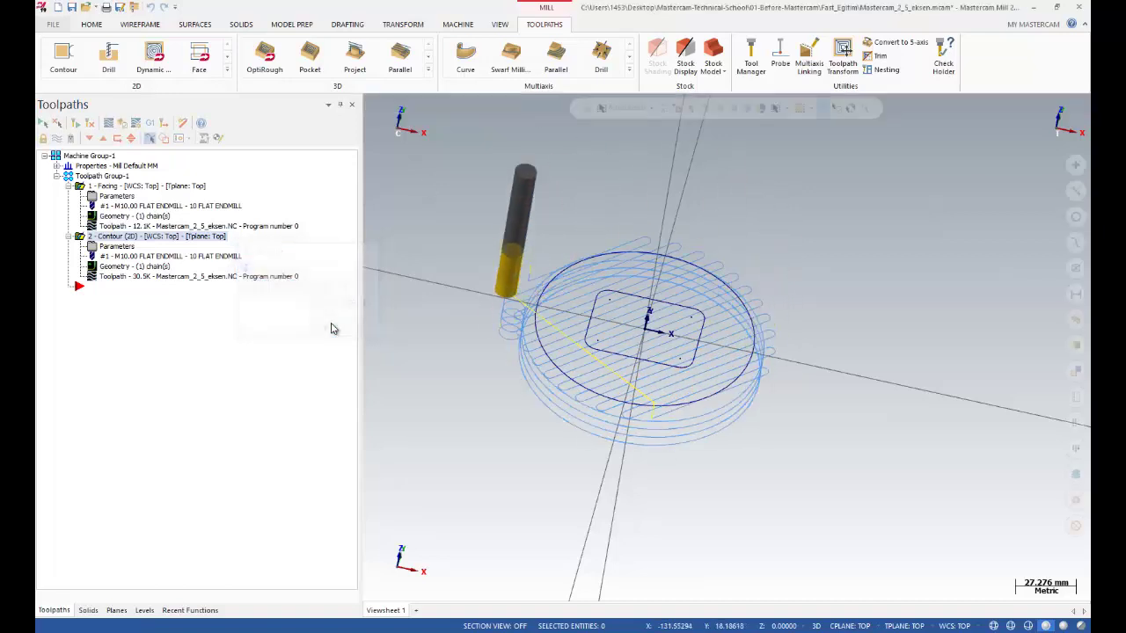
# Create a standard pocket toolpath using the inner rounded rectangle as its chain
pyautogui.click(56, 138)
pyautogui.rightClick(369, 220)
pyautogui.click(398, 274)
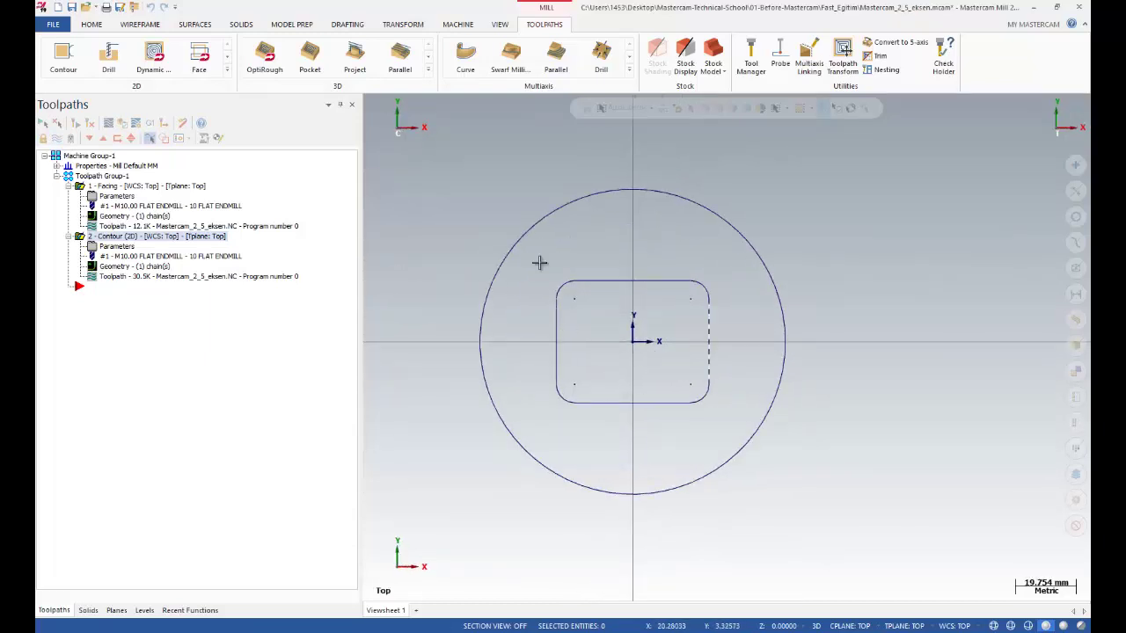
pyautogui.rightClick(102, 288)
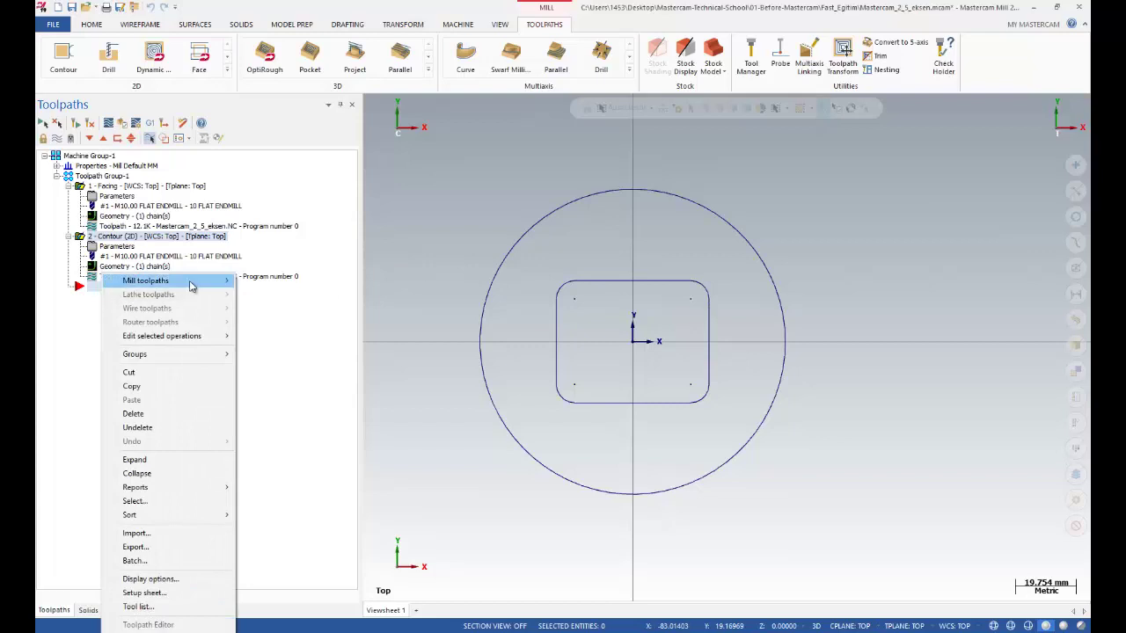
pyautogui.moveTo(197, 284)
pyautogui.click(277, 310)
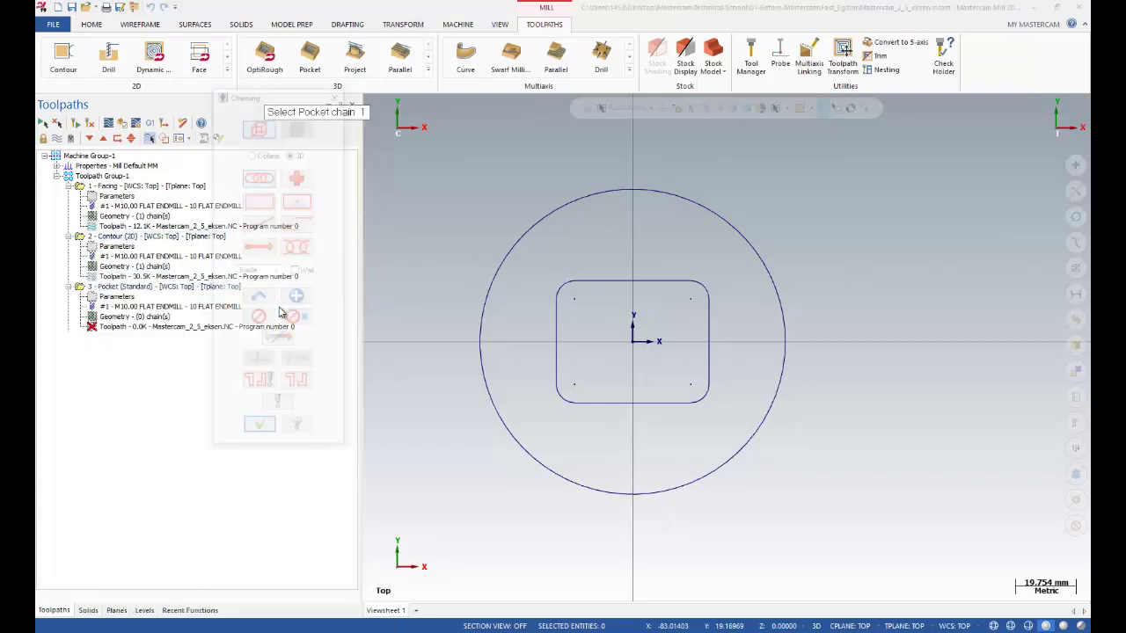
pyautogui.click(591, 284)
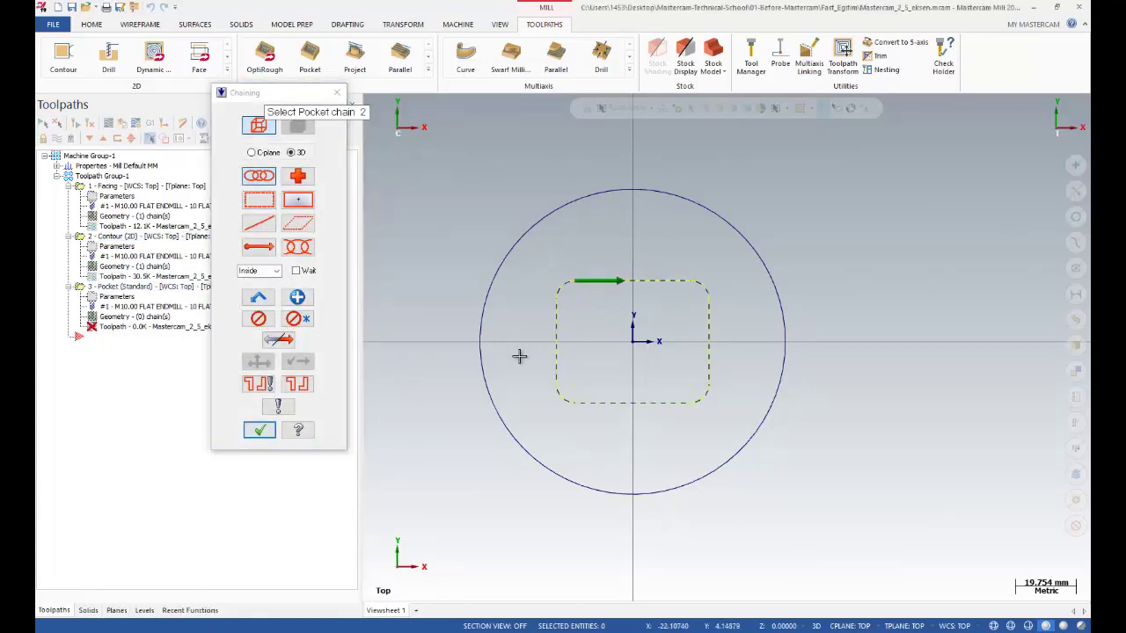
pyautogui.click(259, 430)
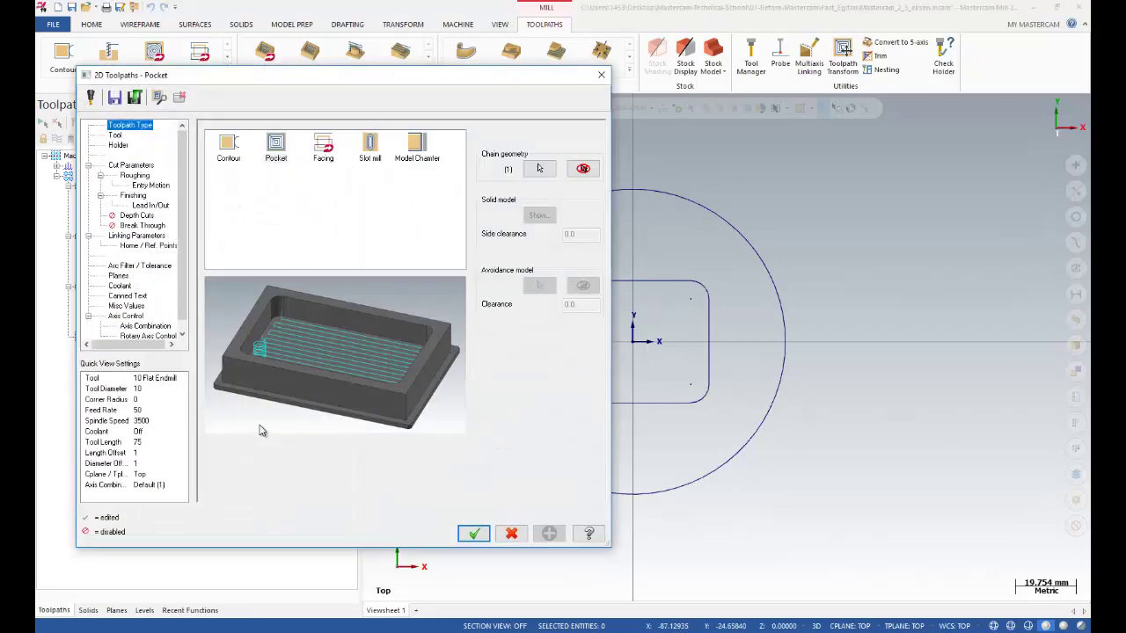
# Set the pocket's 10 mm endmill to feed per tooth 0.1, cutting speed 150 and plunge rate 600
pyautogui.click(115, 135)
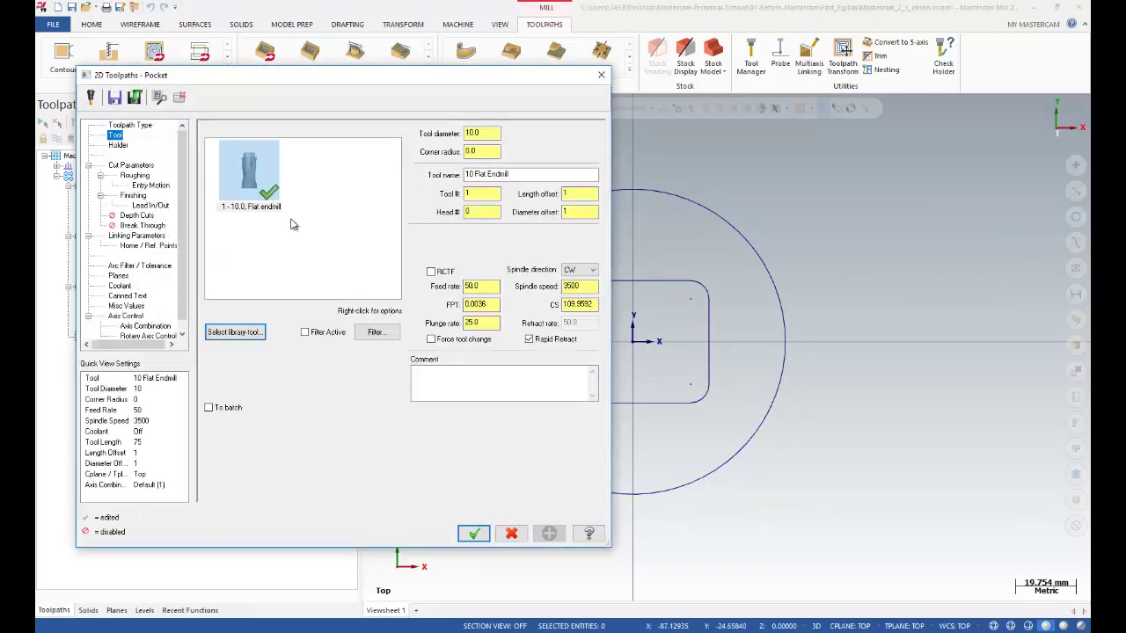
pyautogui.click(128, 236)
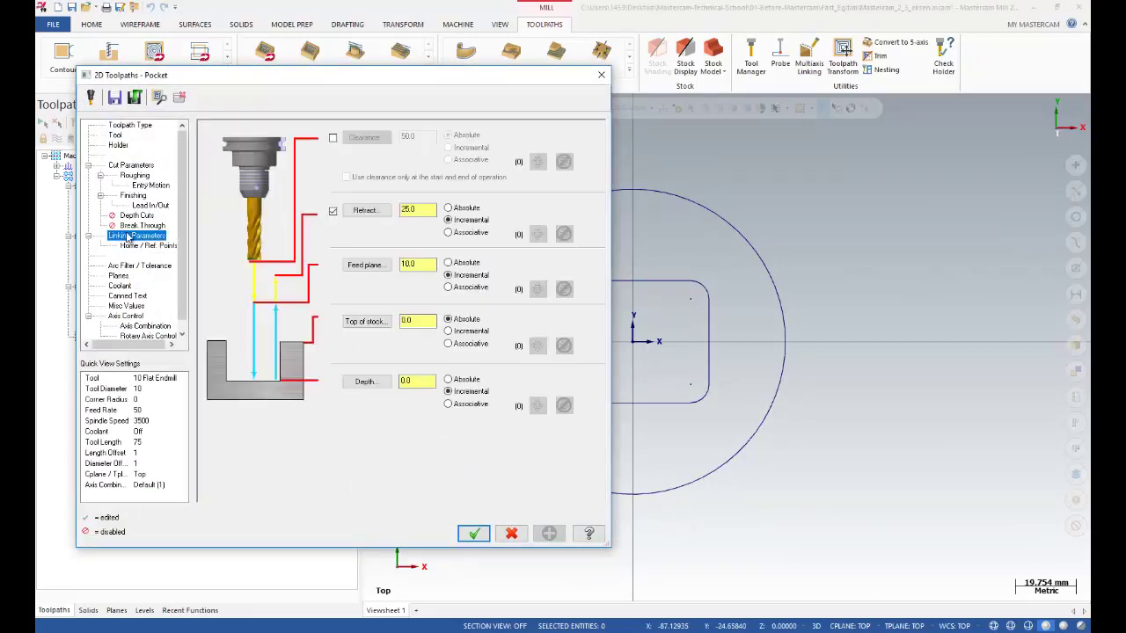
pyautogui.click(116, 137)
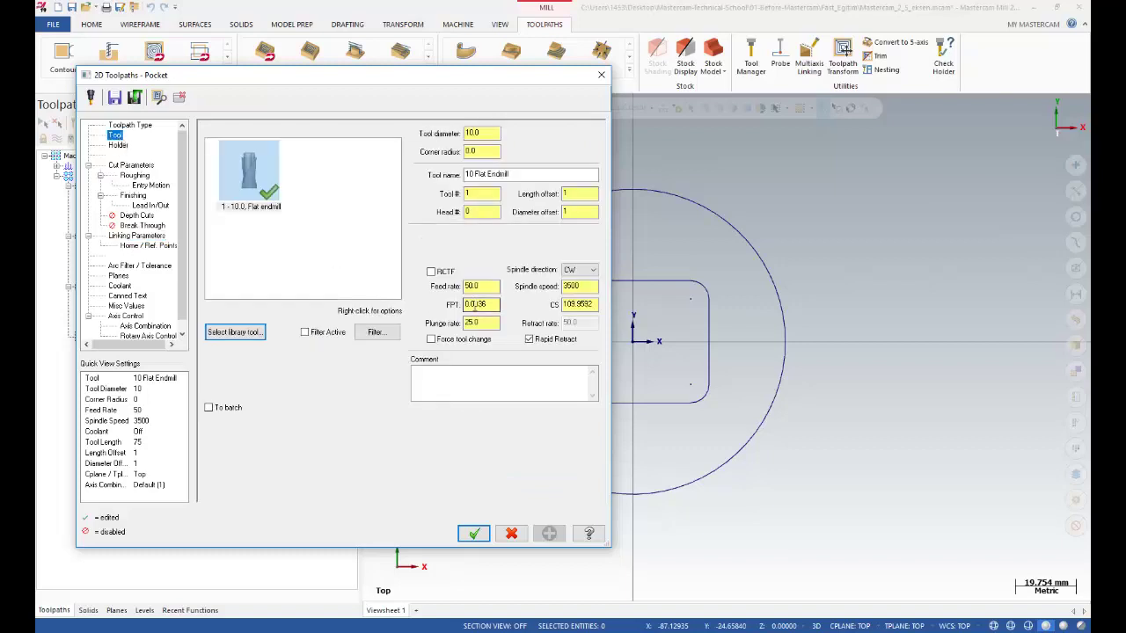
pyautogui.write('0.1')
pyautogui.press('Tab')
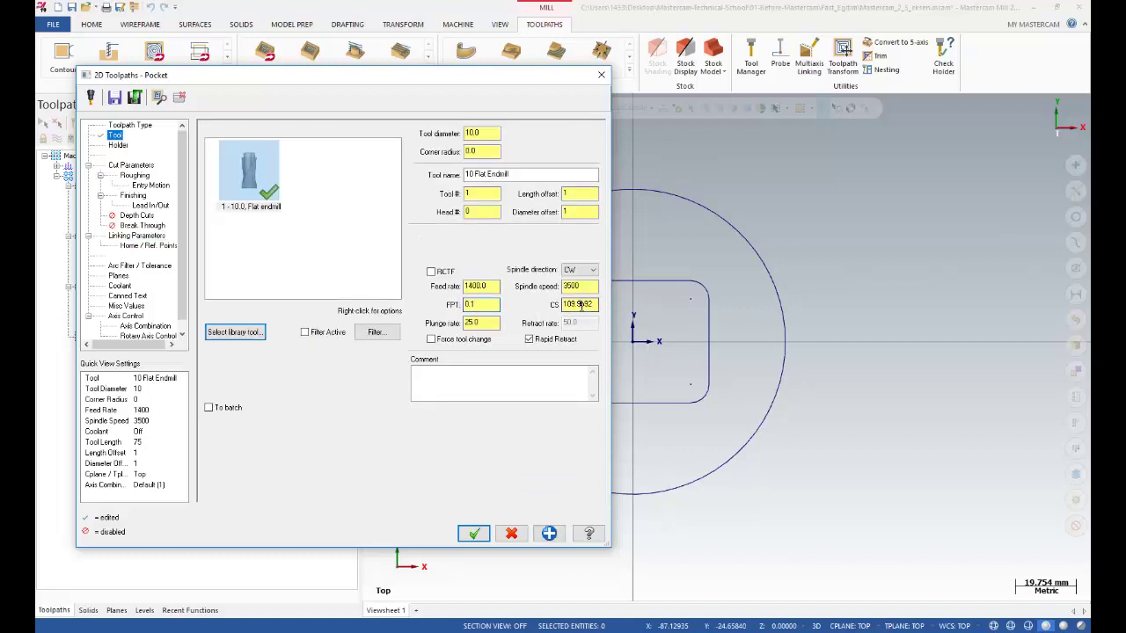
pyautogui.write('150.0')
pyautogui.press('Tab')
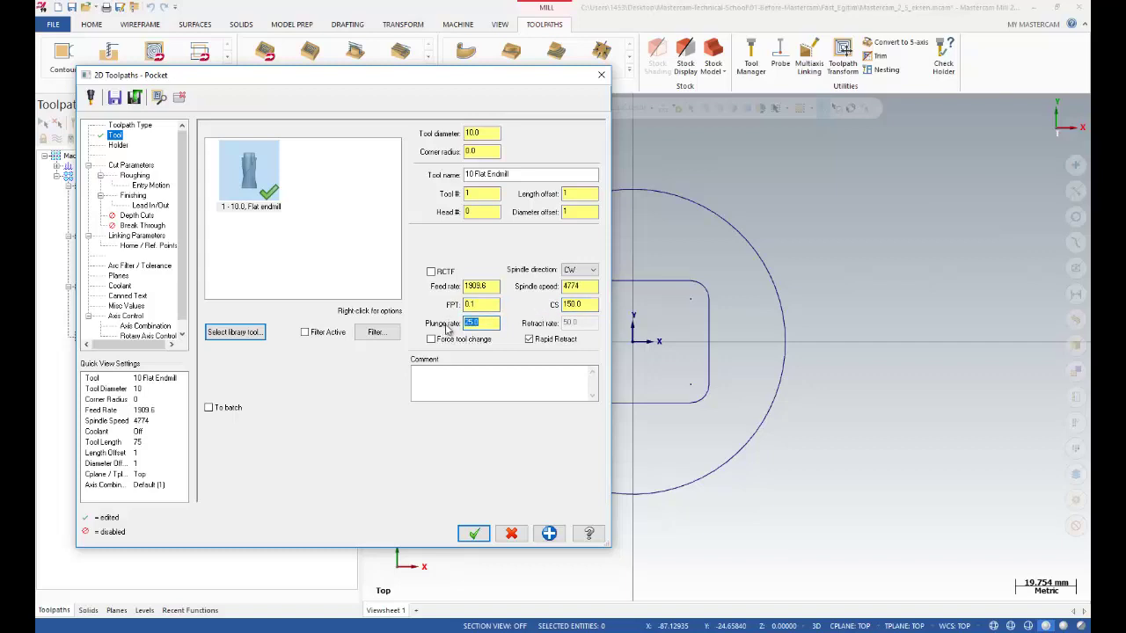
pyautogui.press('Tab')
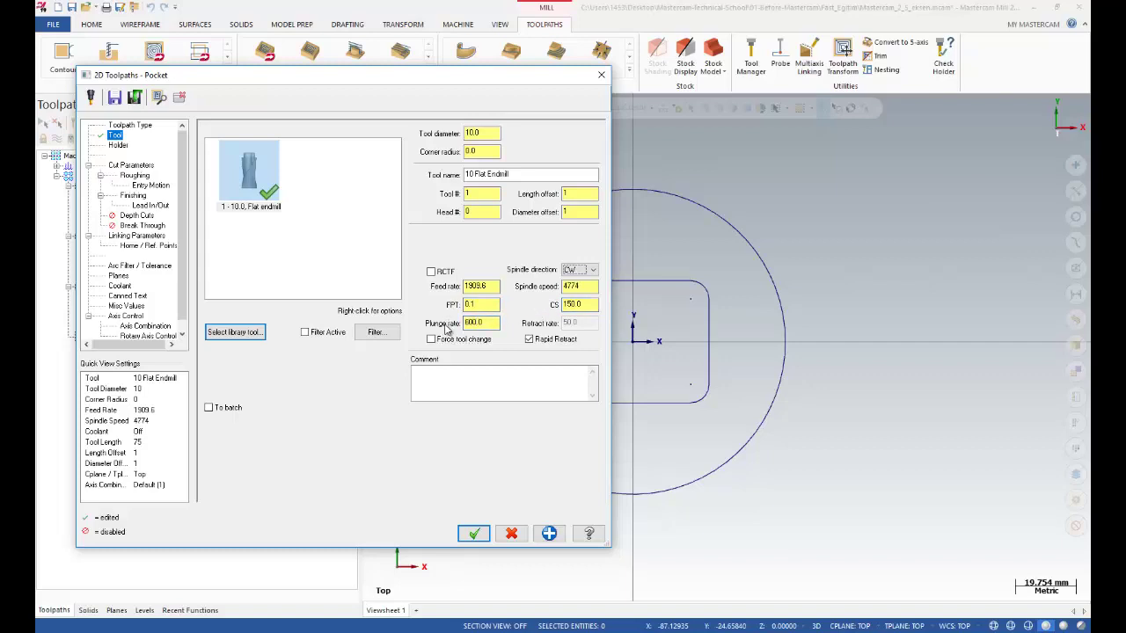
# Set the pocket's linking heights to absolute values: retract 5, feed plane 1 and depth -10
pyautogui.click(137, 236)
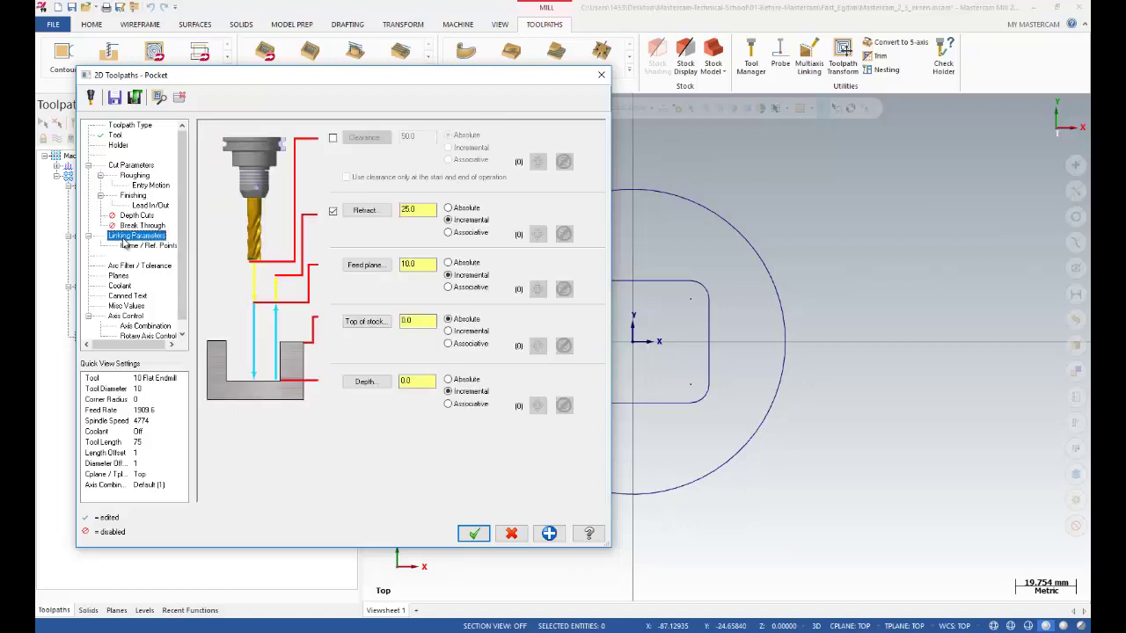
pyautogui.click(447, 208)
pyautogui.write('5')
pyautogui.click(448, 262)
pyautogui.write('1')
pyautogui.click(448, 379)
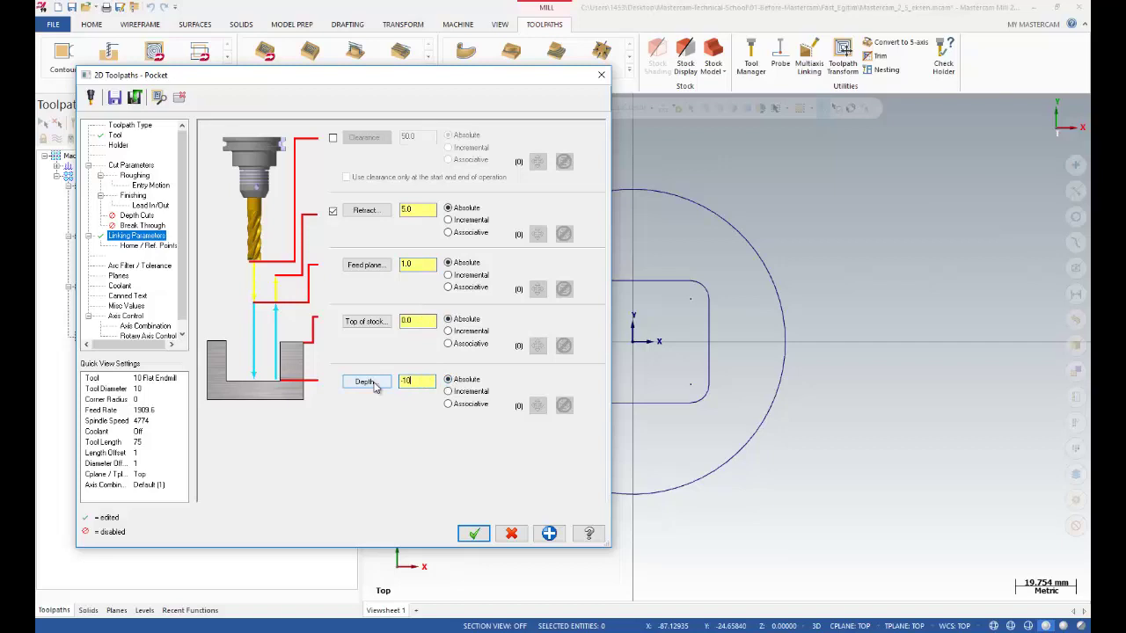
pyautogui.write('-10')
pyautogui.click(414, 321)
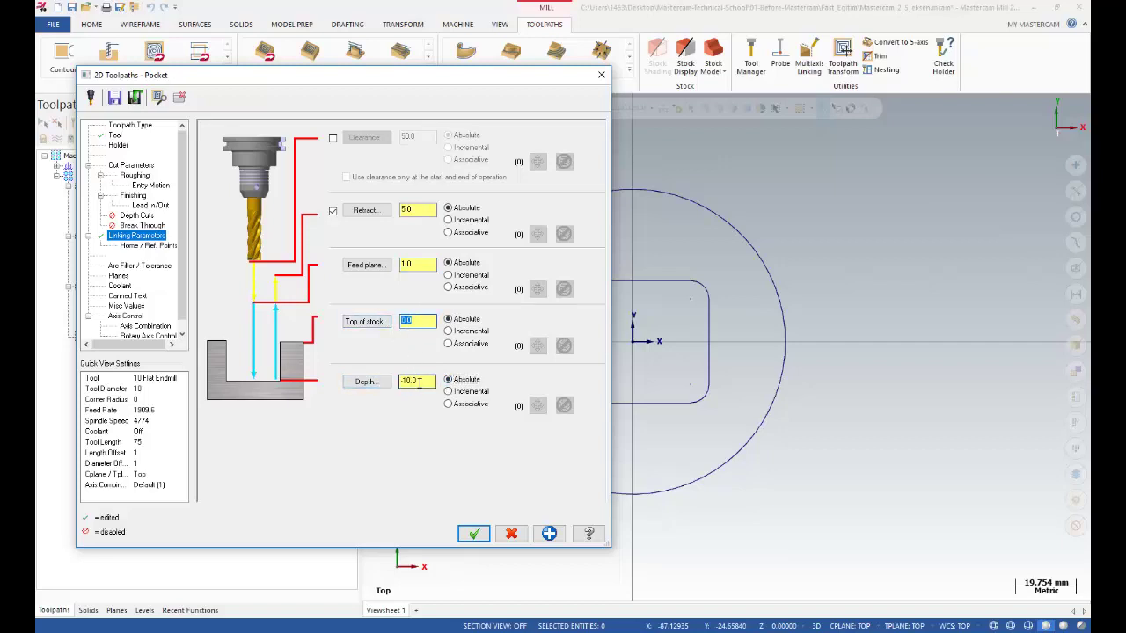
# Set the pocket's stock to leave on walls and floors to 0 and its machining direction to Conventional
pyautogui.click(131, 167)
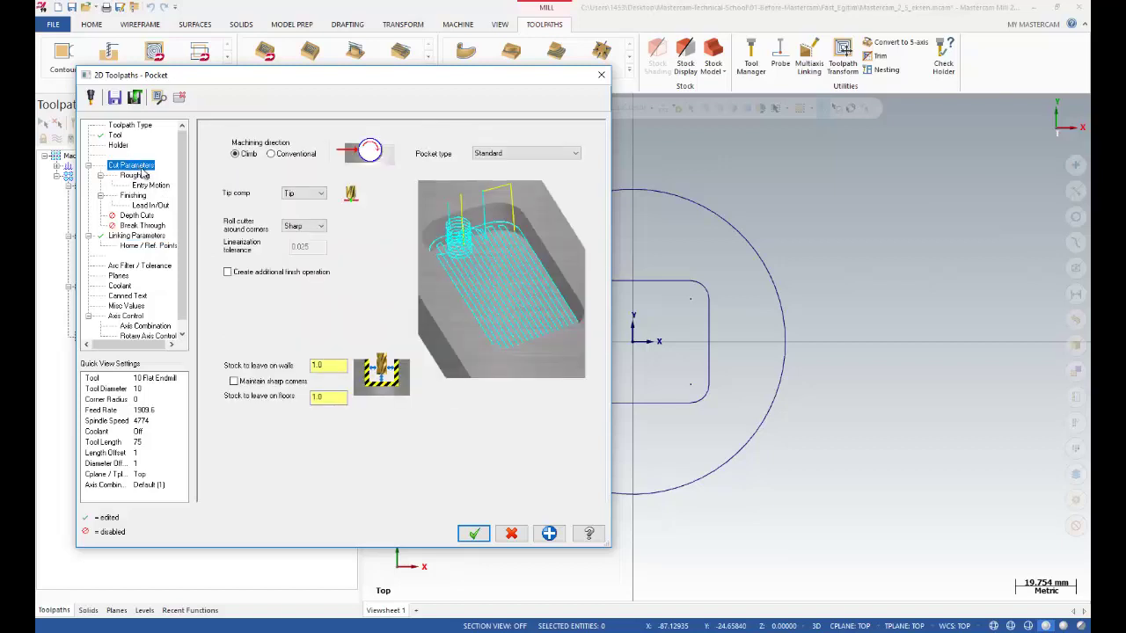
pyautogui.doubleClick(317, 364)
pyautogui.write('0')
pyautogui.doubleClick(329, 398)
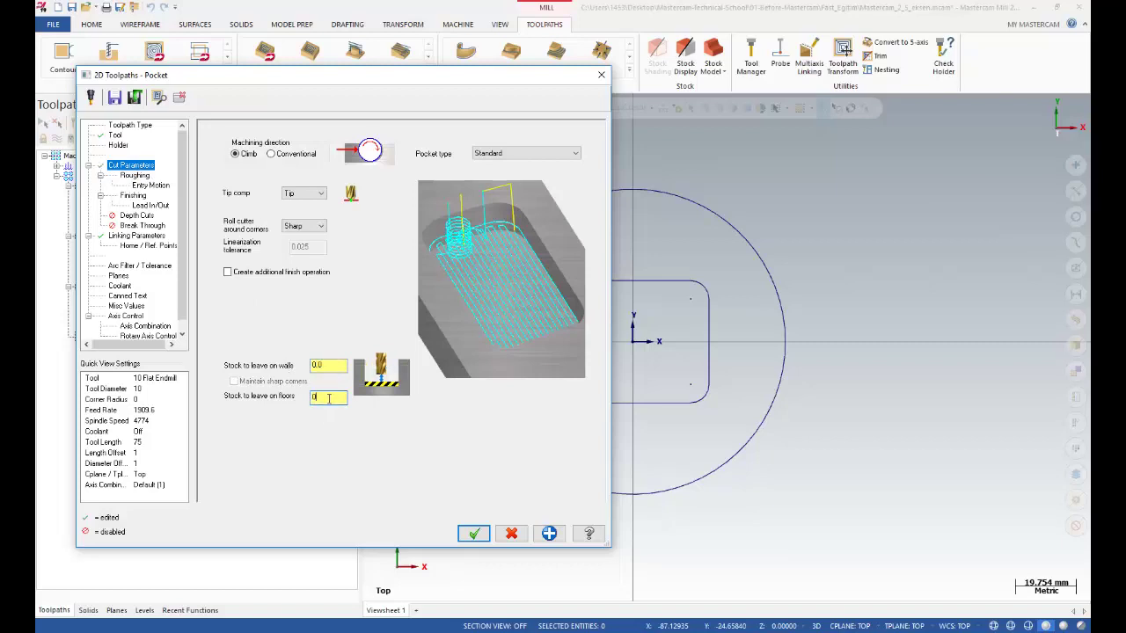
pyautogui.write('0')
pyautogui.press('Tab')
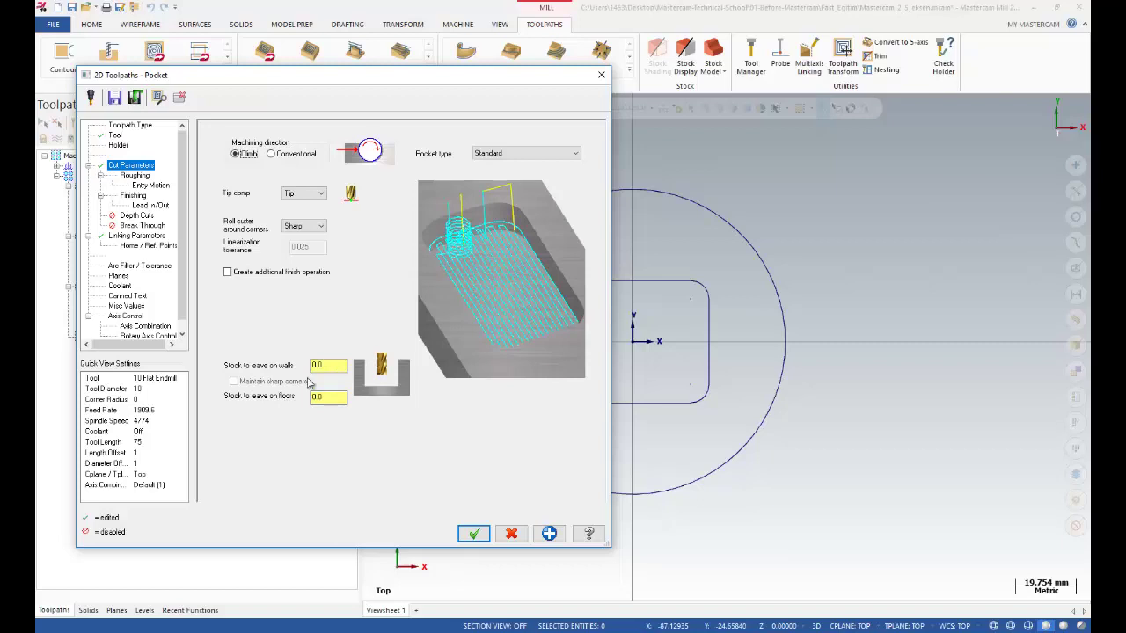
pyautogui.click(502, 154)
pyautogui.click(503, 155)
pyautogui.click(271, 154)
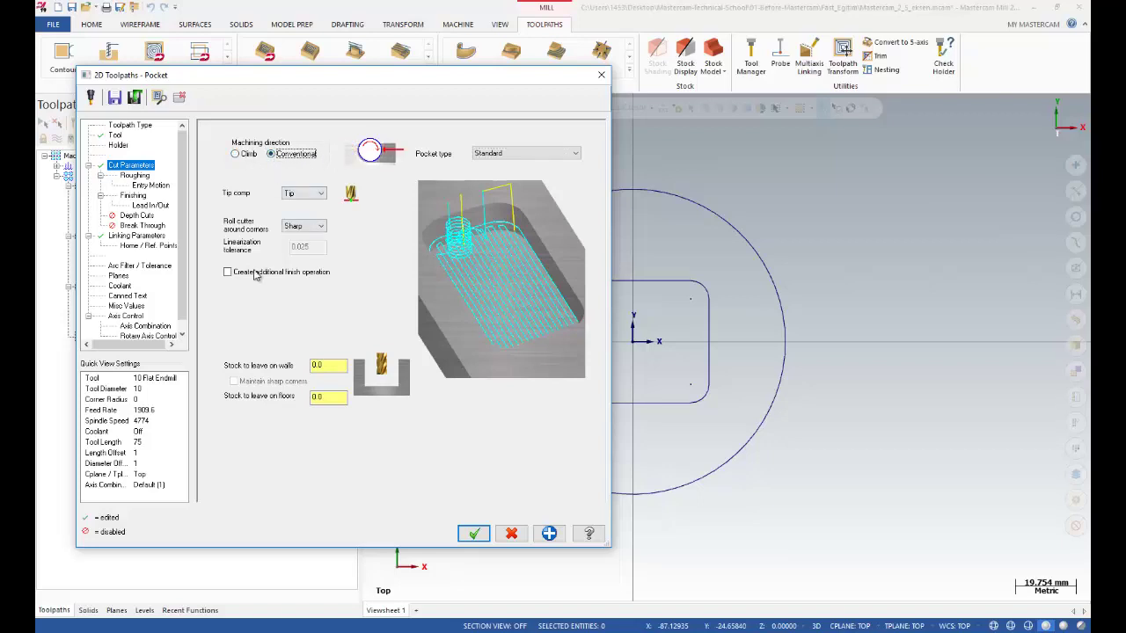
# Choose Parallel Spiral, Clean Corners as the pocket's roughing method
pyautogui.click(134, 175)
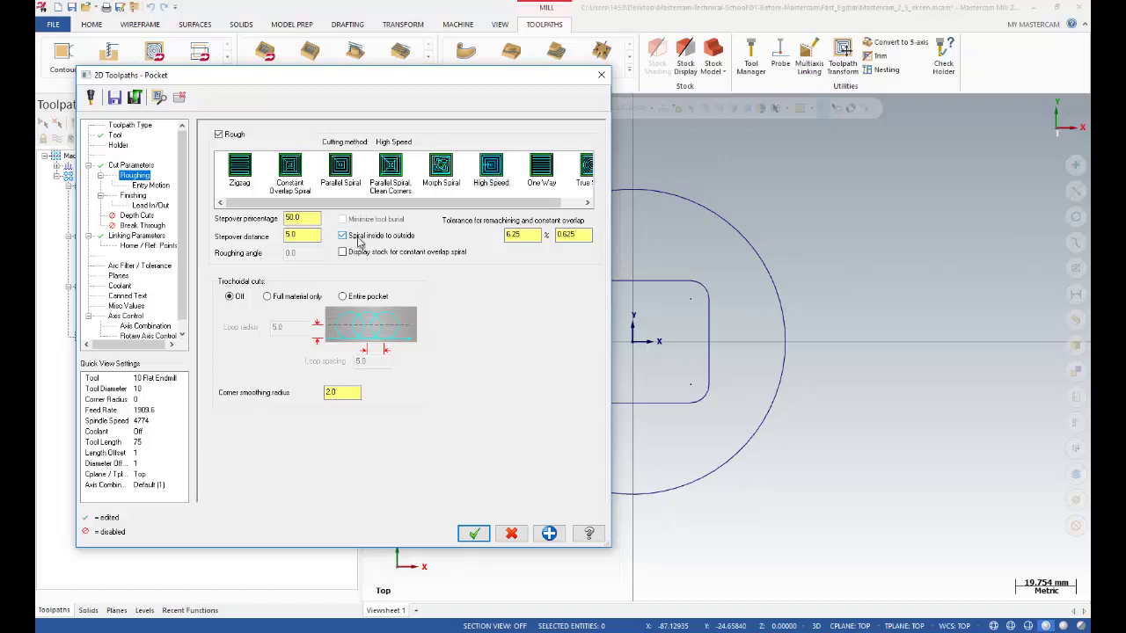
pyautogui.moveTo(306, 221); pyautogui.dragTo(283, 226)
pyautogui.click(393, 166)
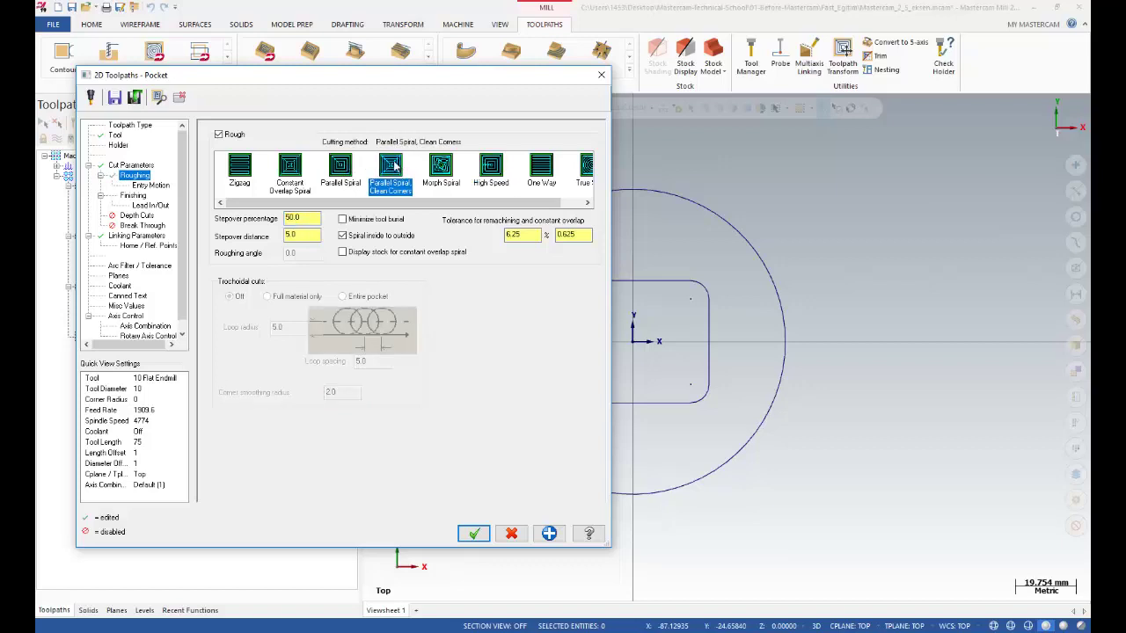
# Change the pocket's entry motion to Ramp and disable its finish pass
pyautogui.click(150, 185)
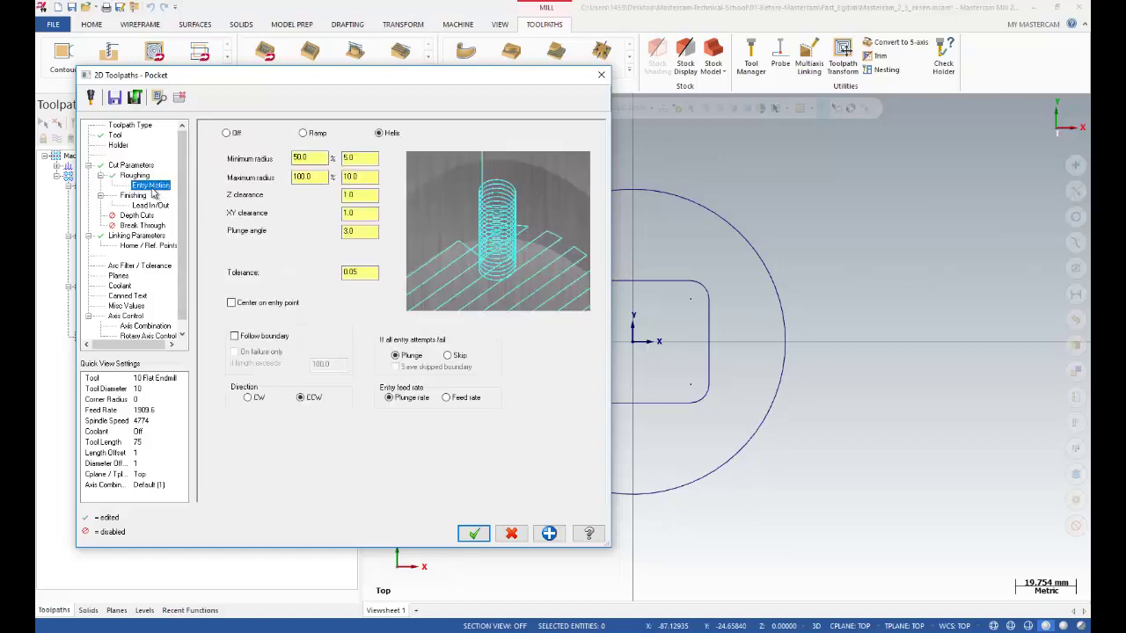
pyautogui.click(304, 134)
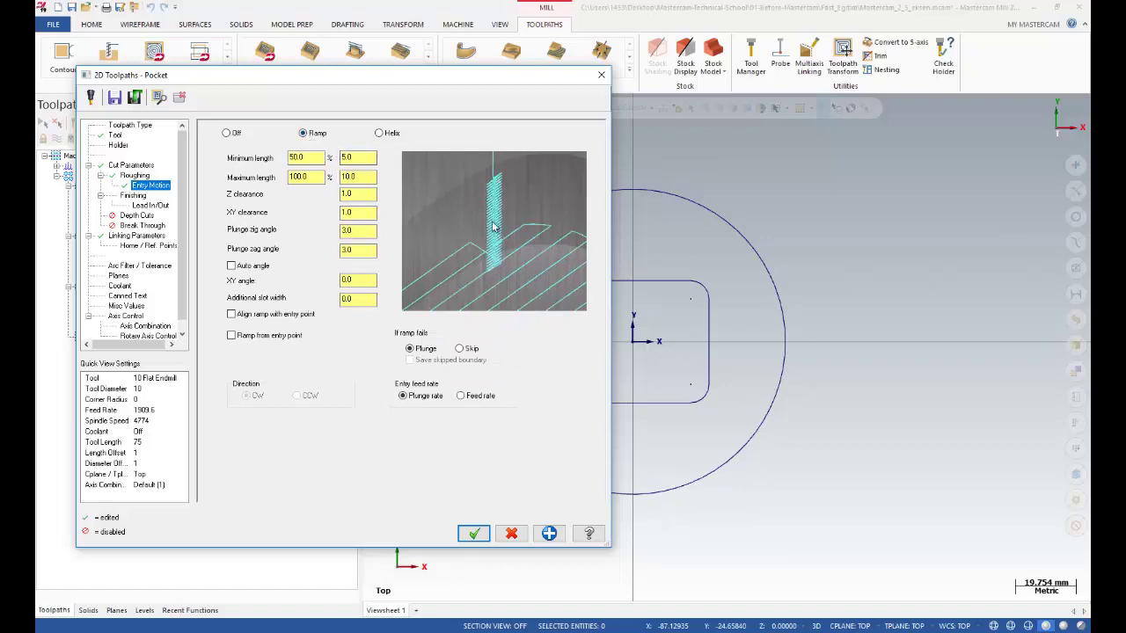
pyautogui.click(134, 195)
pyautogui.click(216, 132)
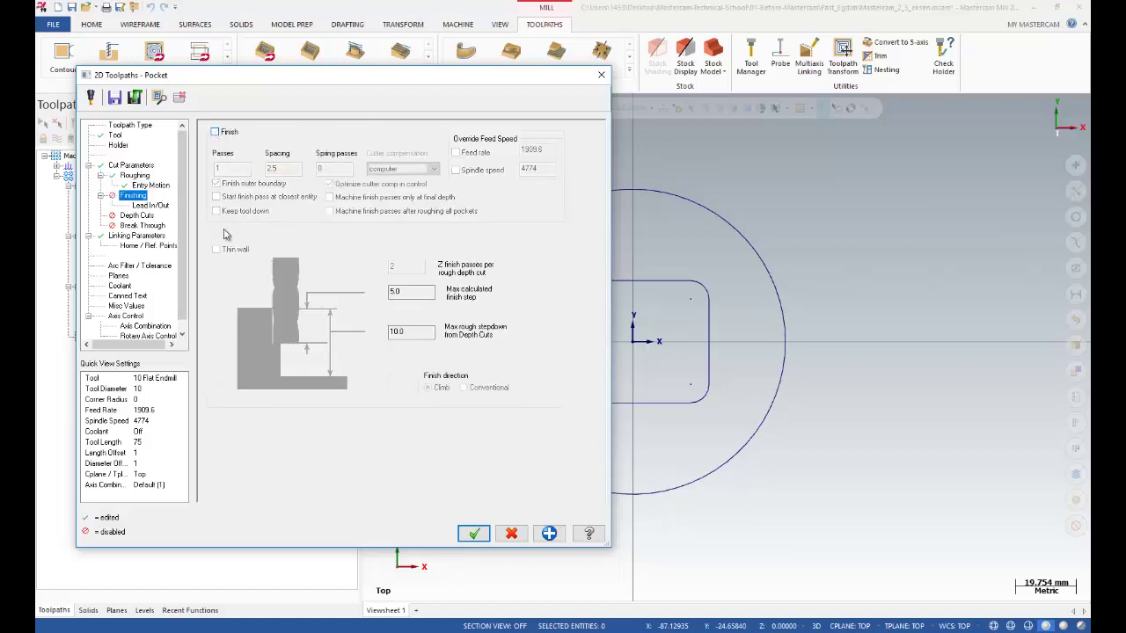
# Enable depth cuts for the pocket with a maximum rough step of 2 mm and generate the toolpath
pyautogui.click(135, 235)
pyautogui.press('Tab')
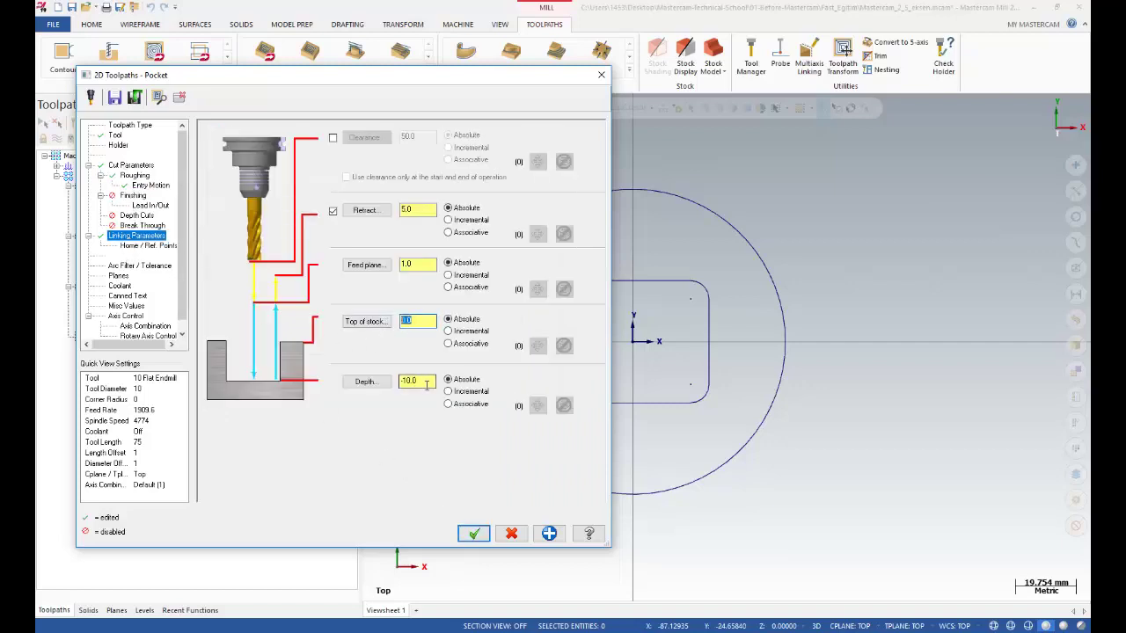
pyautogui.click(411, 324)
pyautogui.click(136, 215)
pyautogui.click(228, 139)
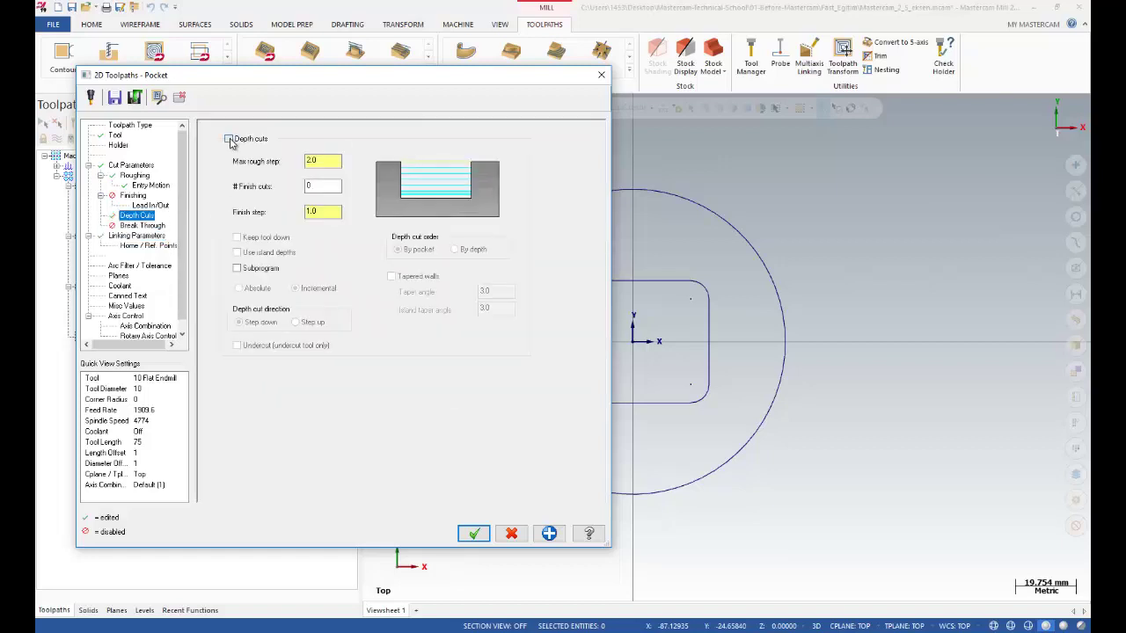
pyautogui.press('Tab')
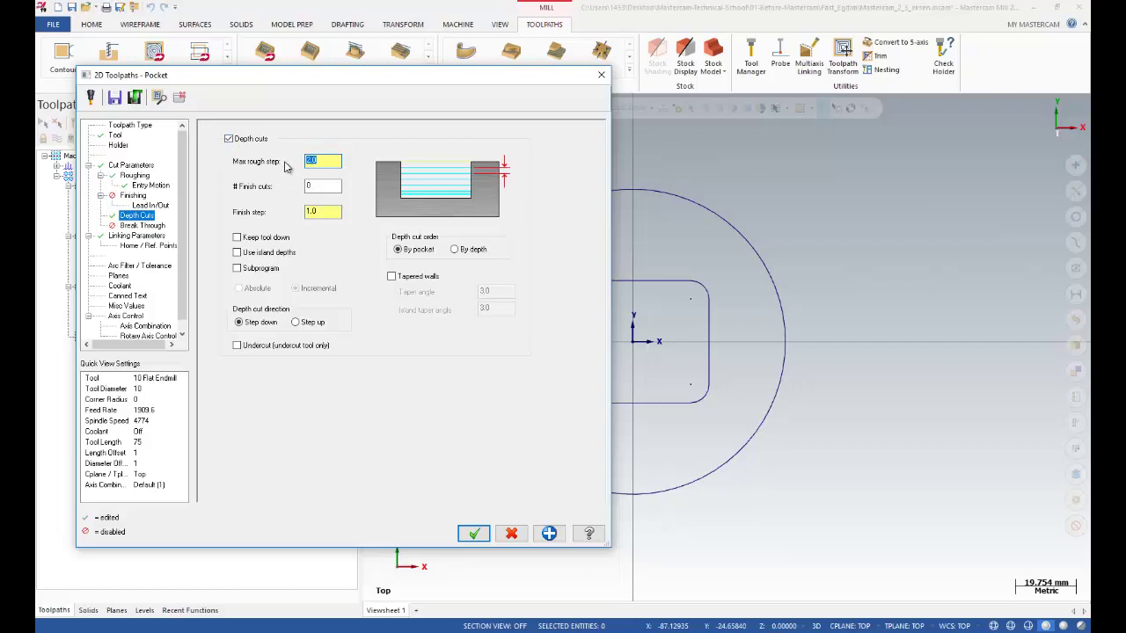
pyautogui.press('Tab')
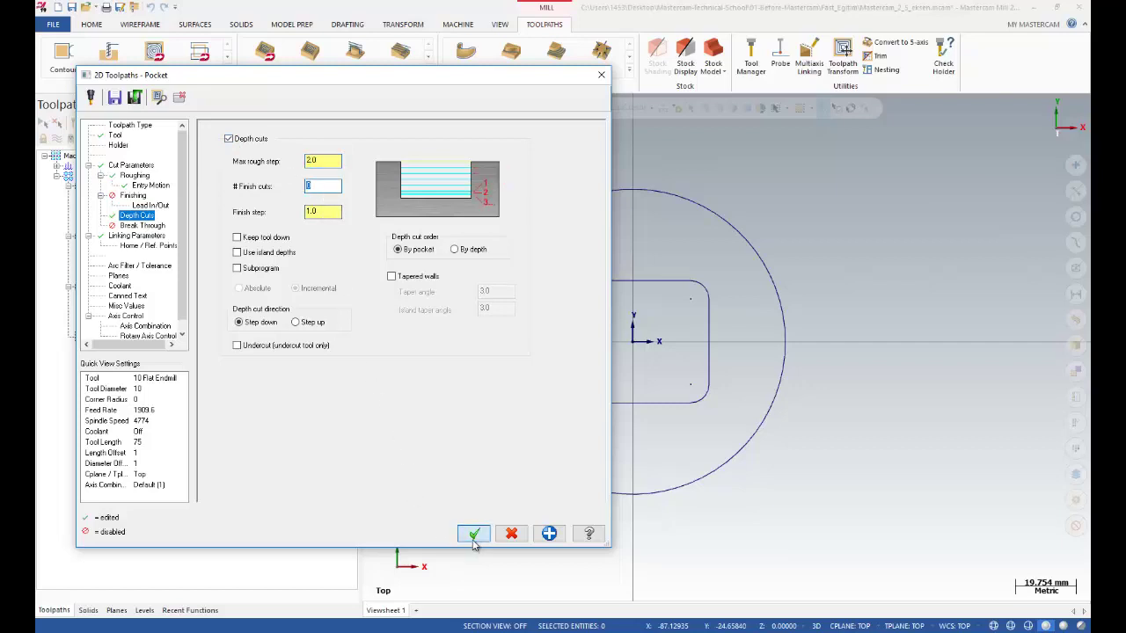
pyautogui.click(473, 534)
pyautogui.scroll(-1, 581, 417)
pyautogui.moveTo(606, 413); pyautogui.dragTo(44, 130, button='middle')
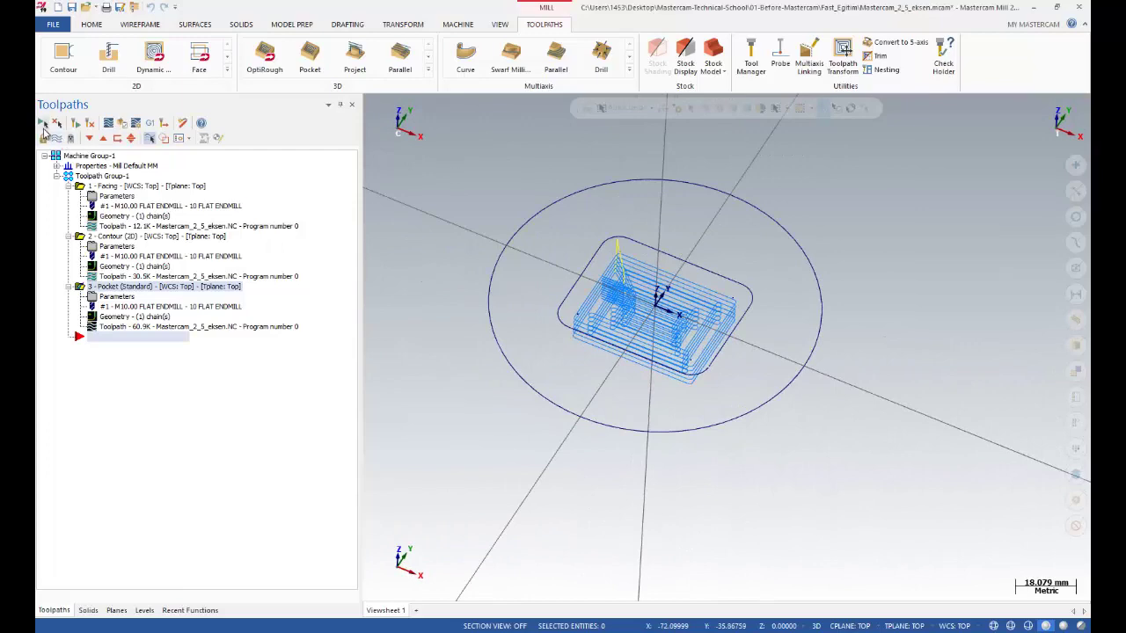
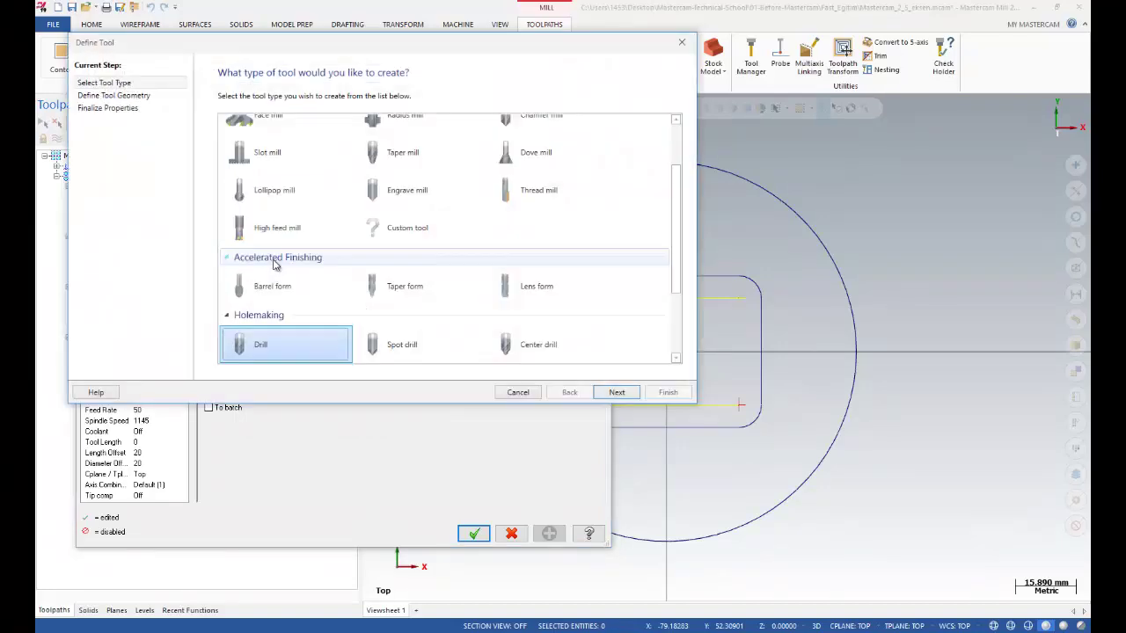
# Create a center drill with the default geometry as the drill operation's tool
pyautogui.click(331, 357)
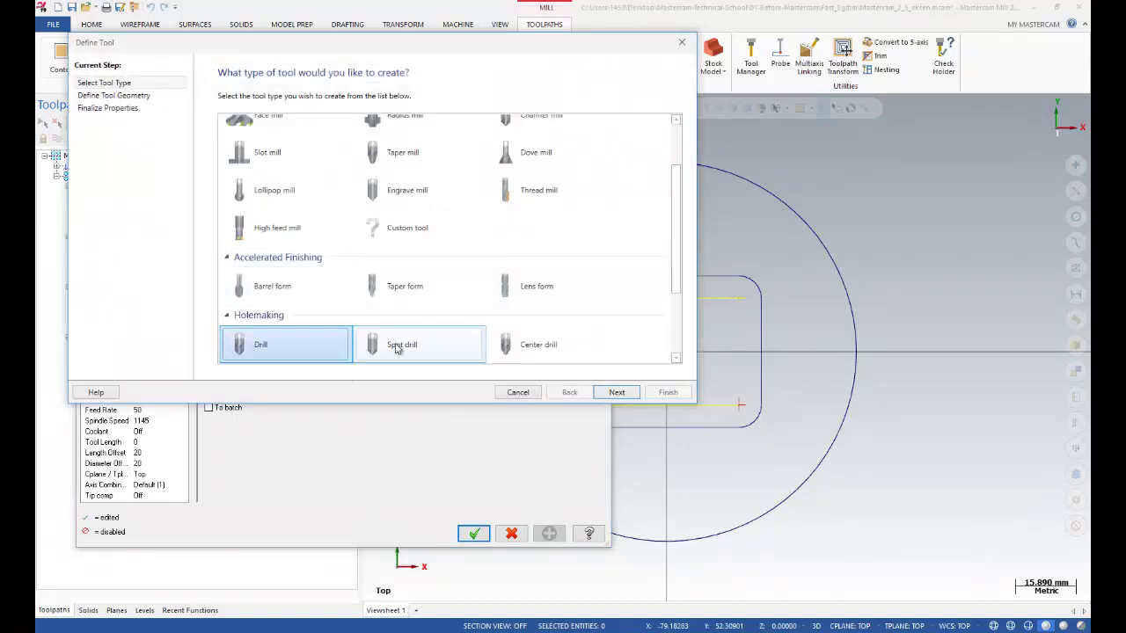
pyautogui.click(535, 355)
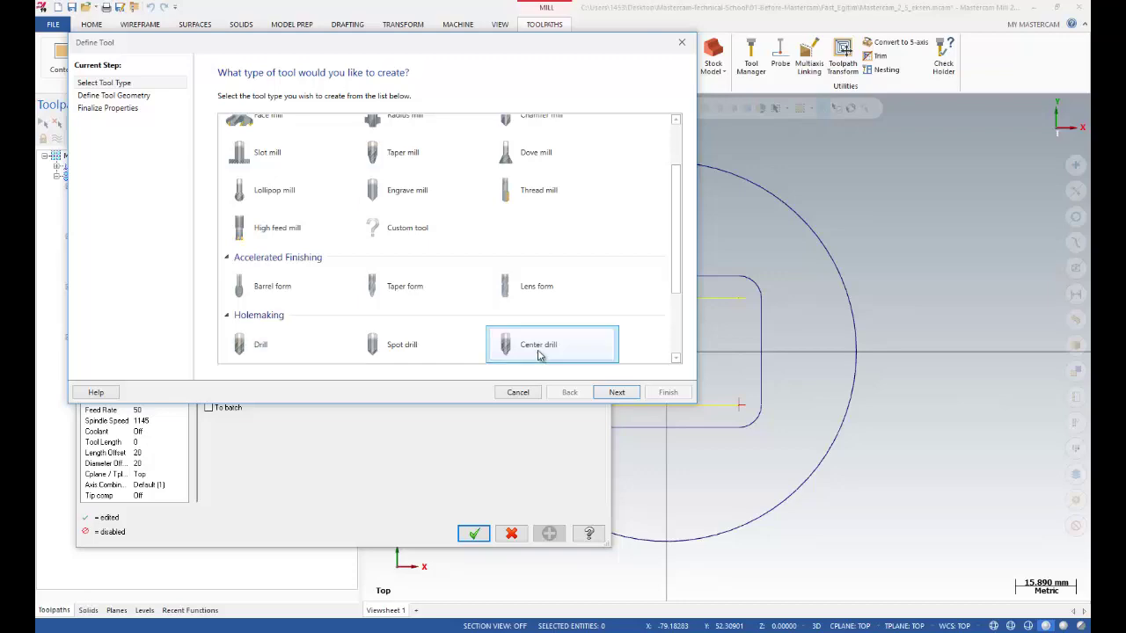
pyautogui.click(596, 392)
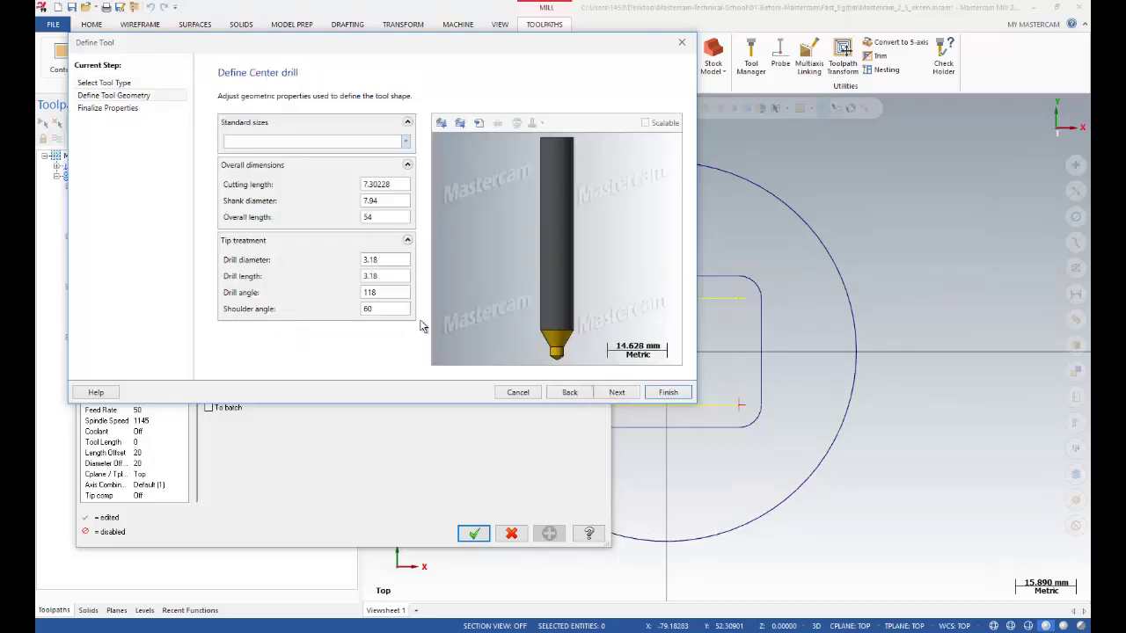
pyautogui.click(627, 394)
pyautogui.click(668, 392)
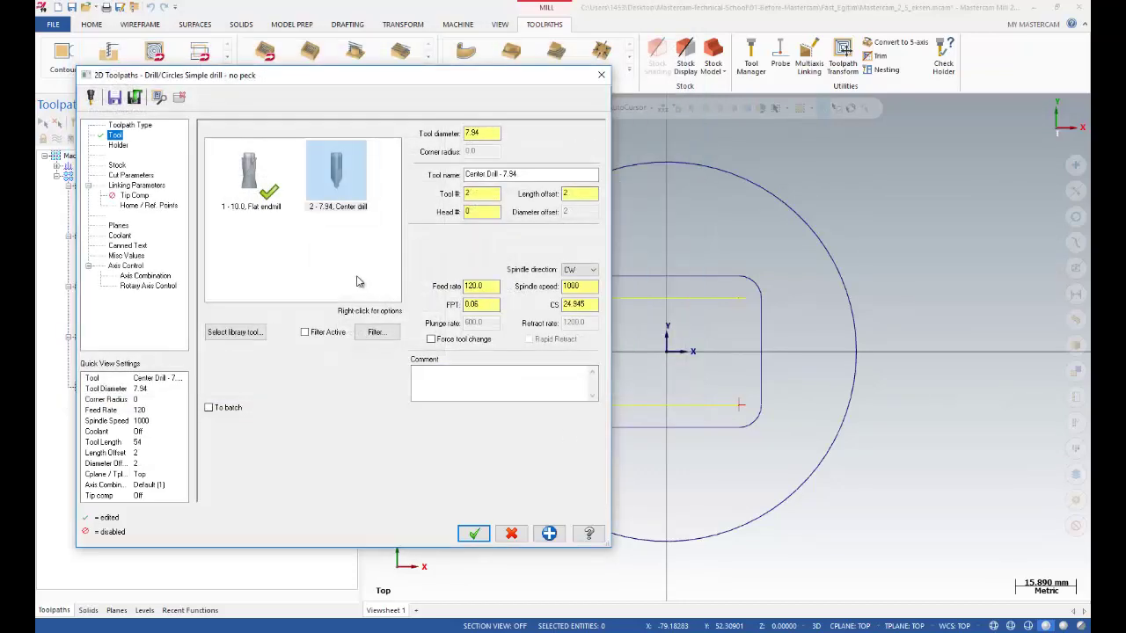
# Set the center drill operation's retract height to absolute 5 mm and its top of stock to 1 mm
pyautogui.doubleClick(472, 287)
pyautogui.doubleClick(571, 287)
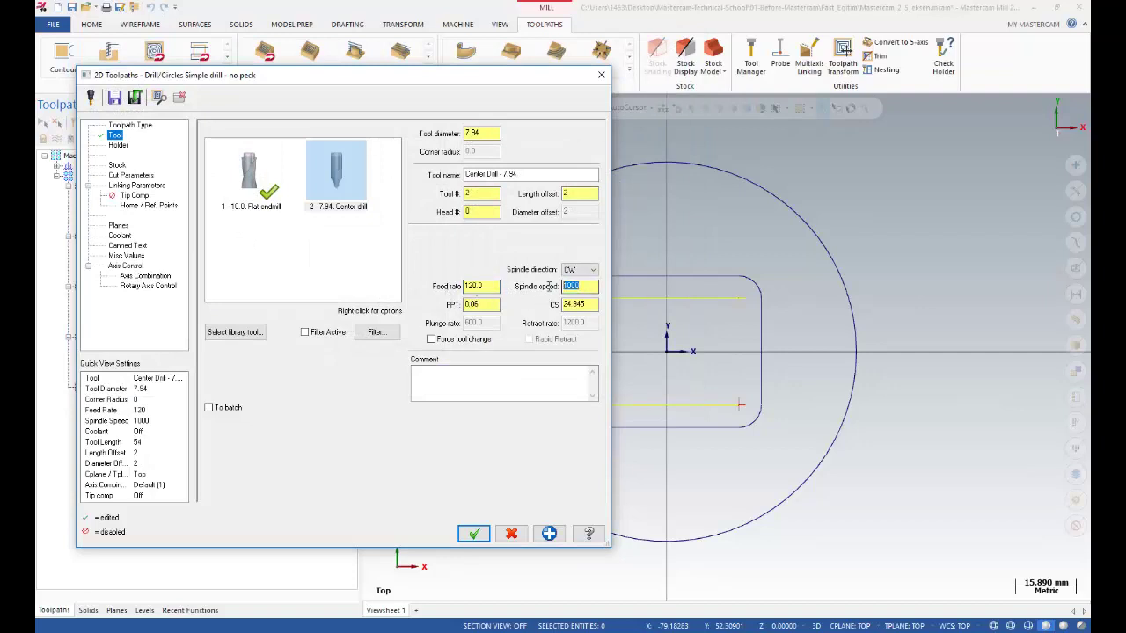
pyautogui.click(132, 185)
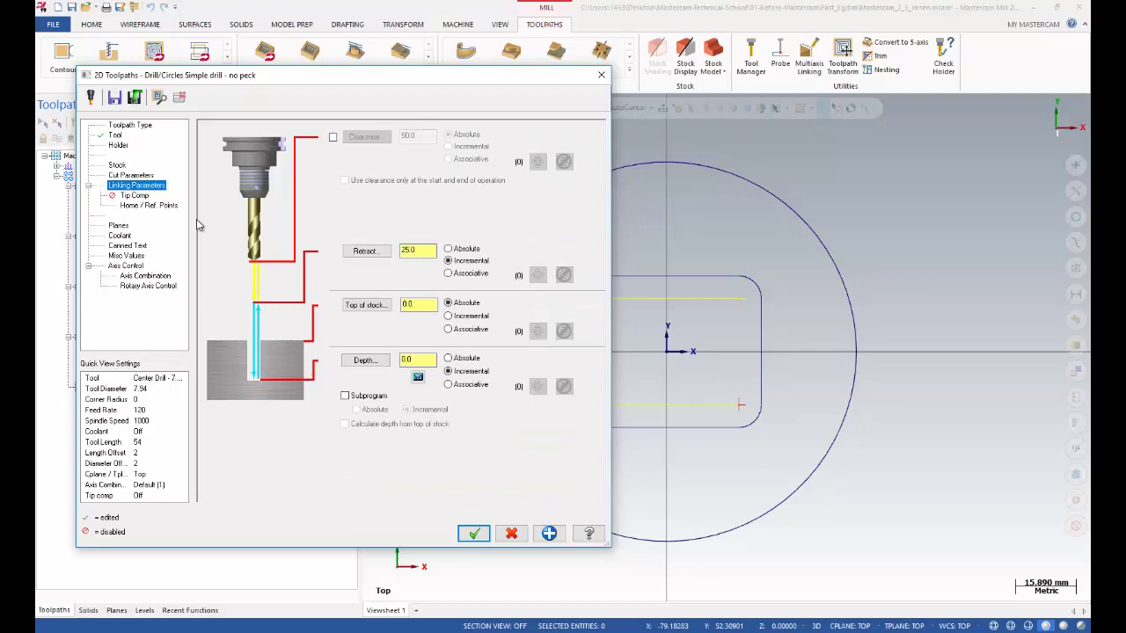
pyautogui.click(447, 249)
pyautogui.doubleClick(410, 251)
pyautogui.write('5')
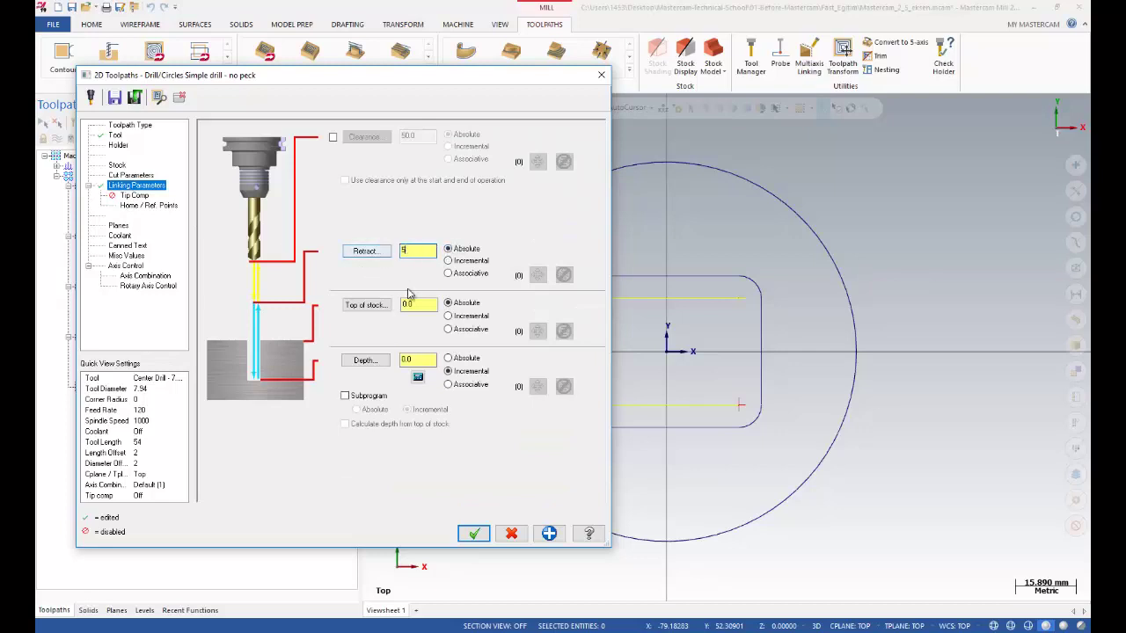
pyautogui.doubleClick(414, 304)
pyautogui.write('1')
# Set the center drill depth to absolute -3 mm, keep the Drill/Counterbore cycle and generate the toolpath
pyautogui.doubleClick(411, 359)
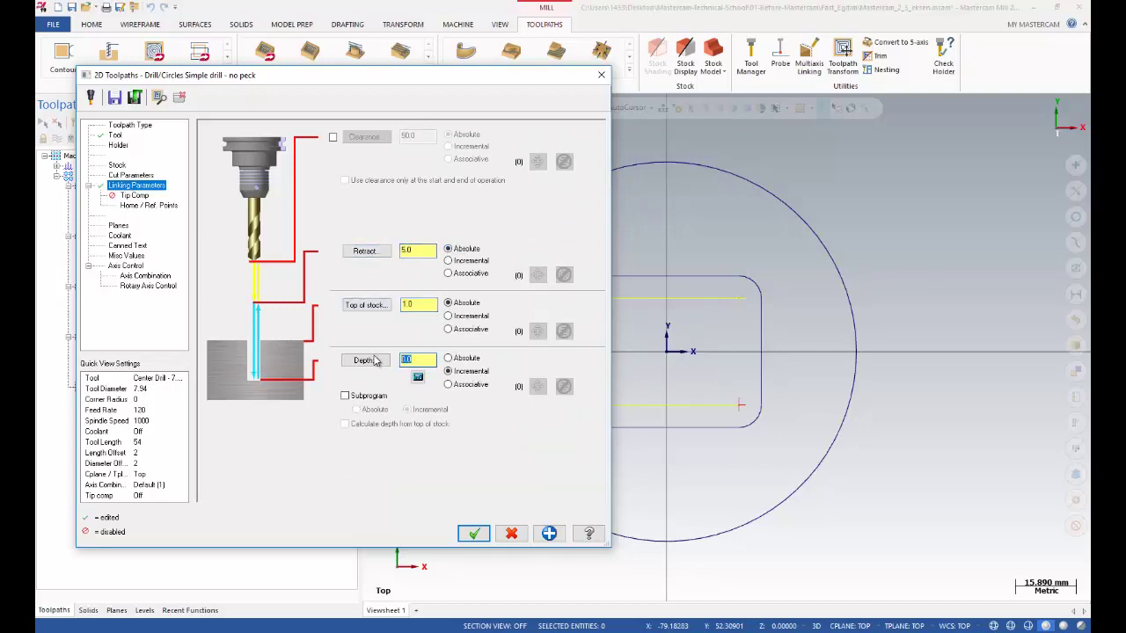
pyautogui.press('BackSpace')
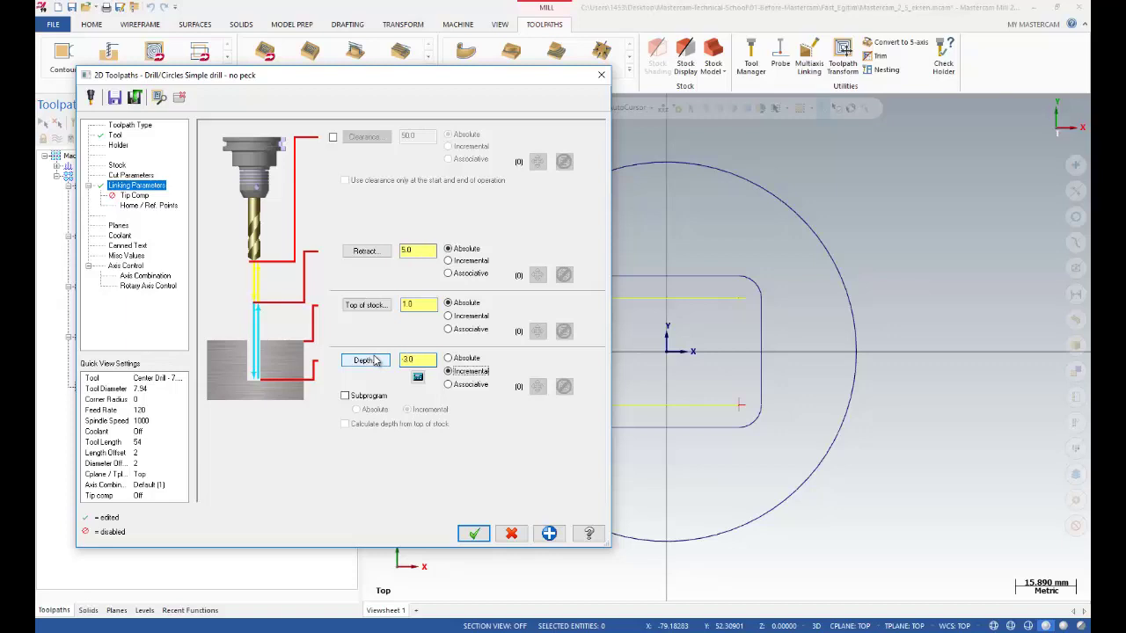
pyautogui.click(448, 358)
pyautogui.click(415, 360)
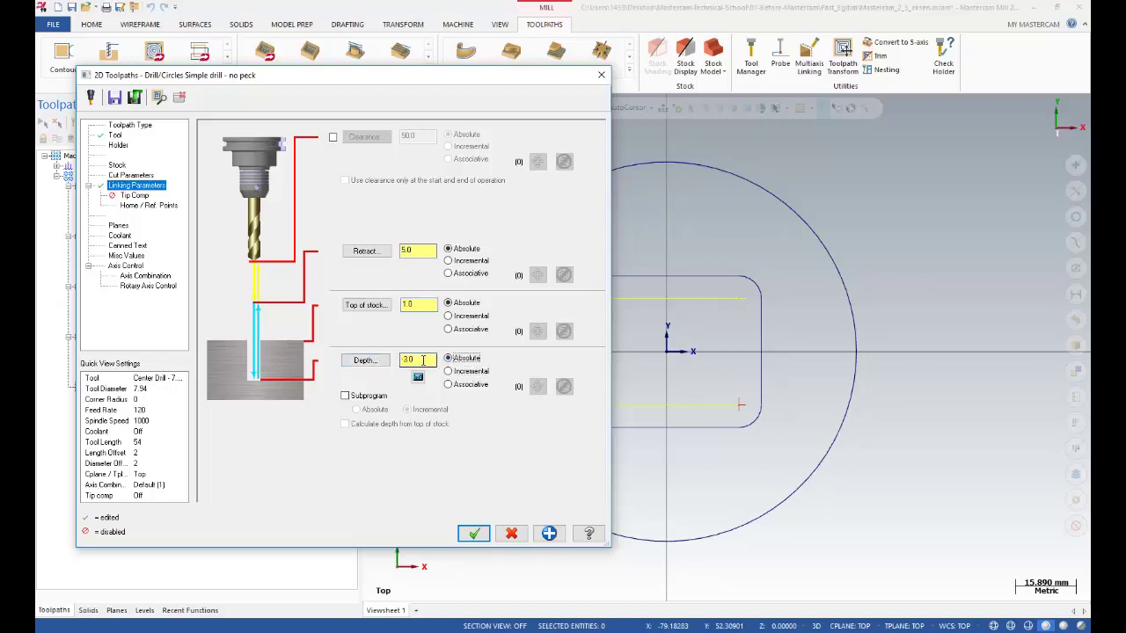
pyautogui.doubleClick(415, 360)
pyautogui.click(128, 175)
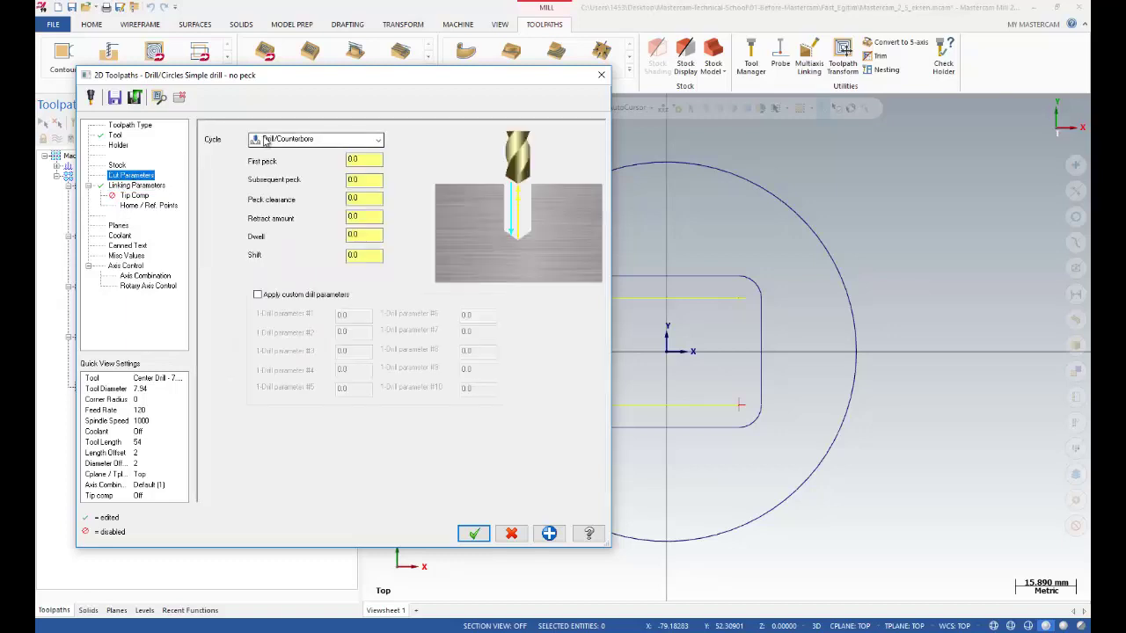
pyautogui.click(474, 534)
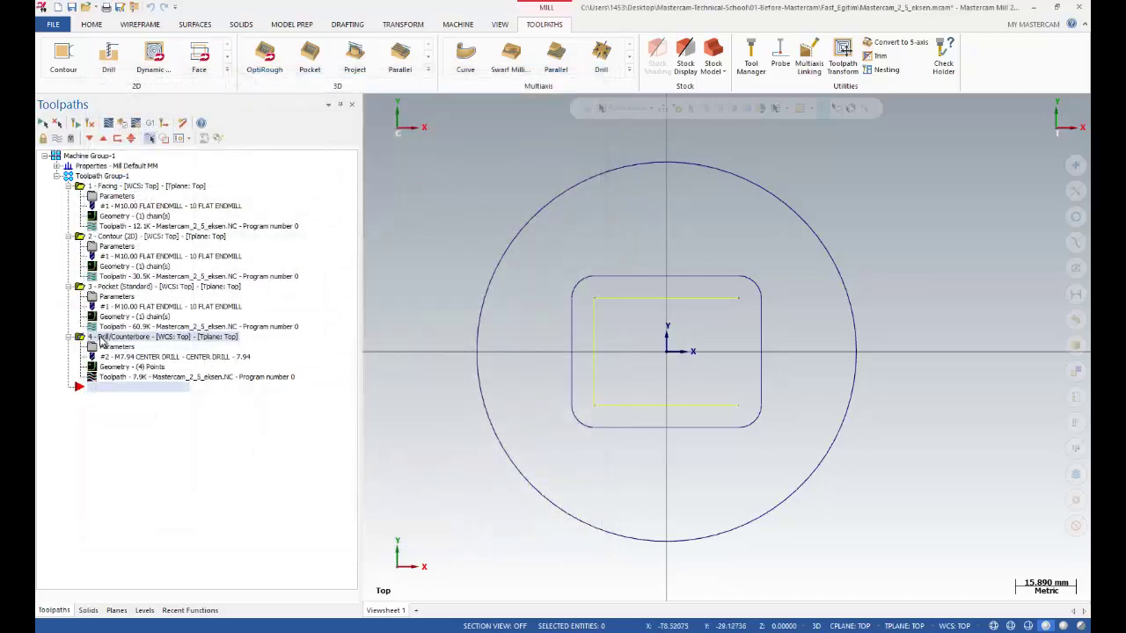
# Duplicate the center drill operation at the end of the toolpath group
pyautogui.rightClick(98, 396)
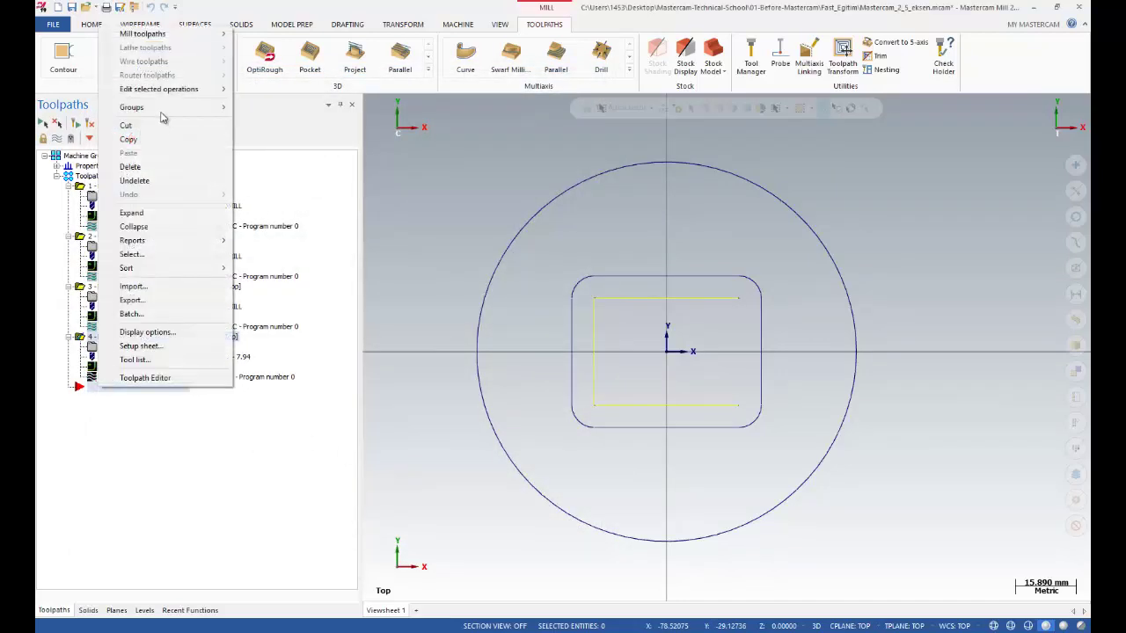
pyautogui.moveTo(202, 33)
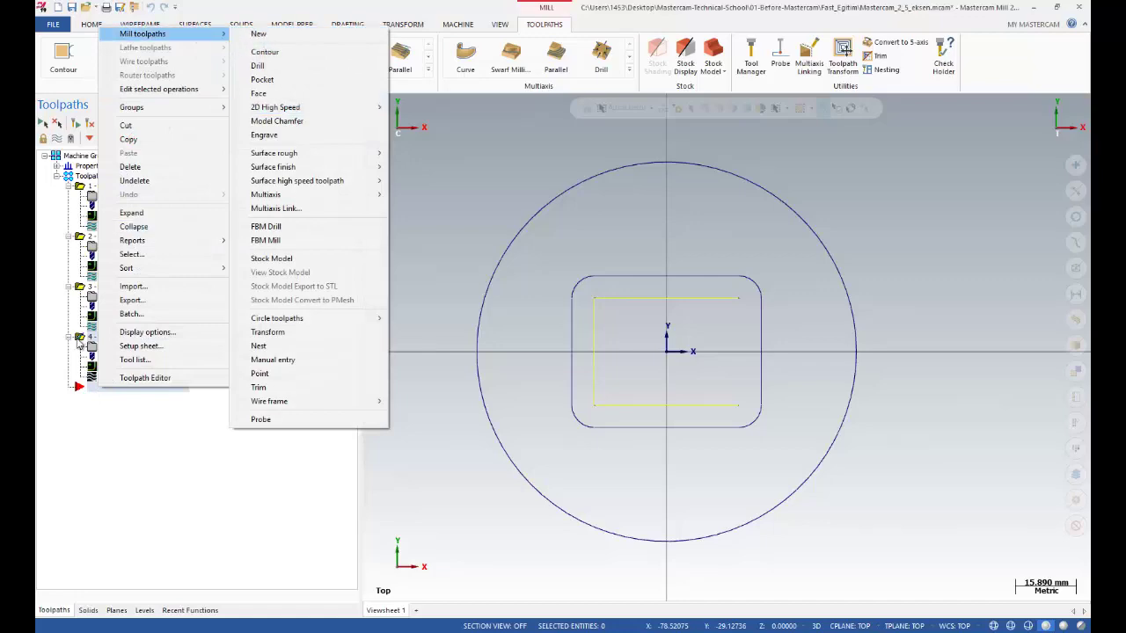
pyautogui.click(91, 343)
pyautogui.rightClick(112, 341)
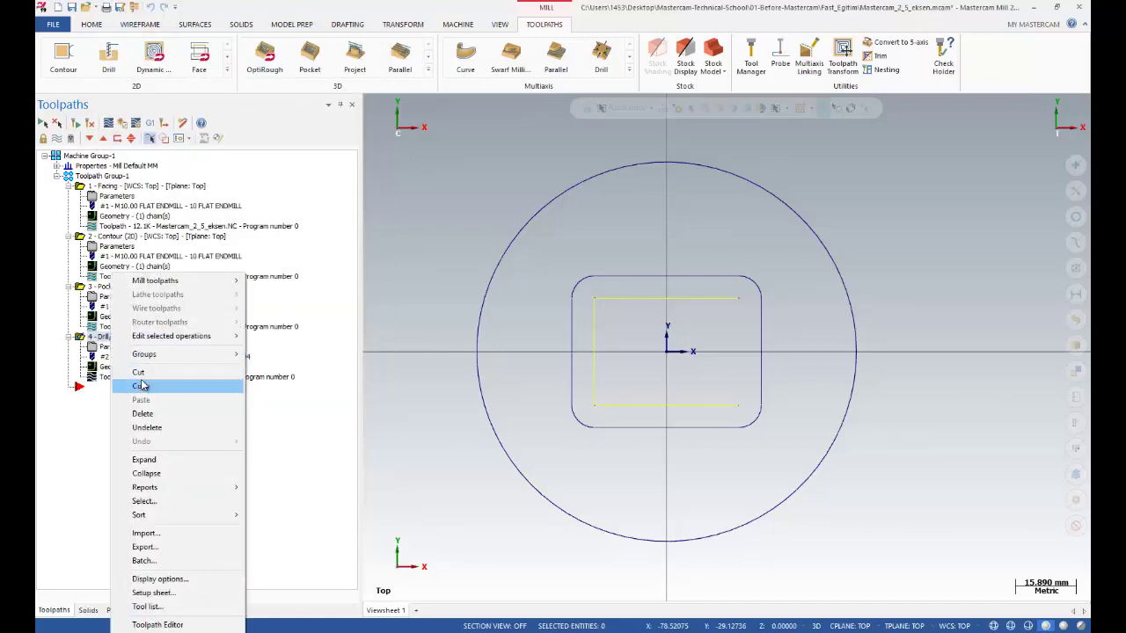
pyautogui.click(98, 393)
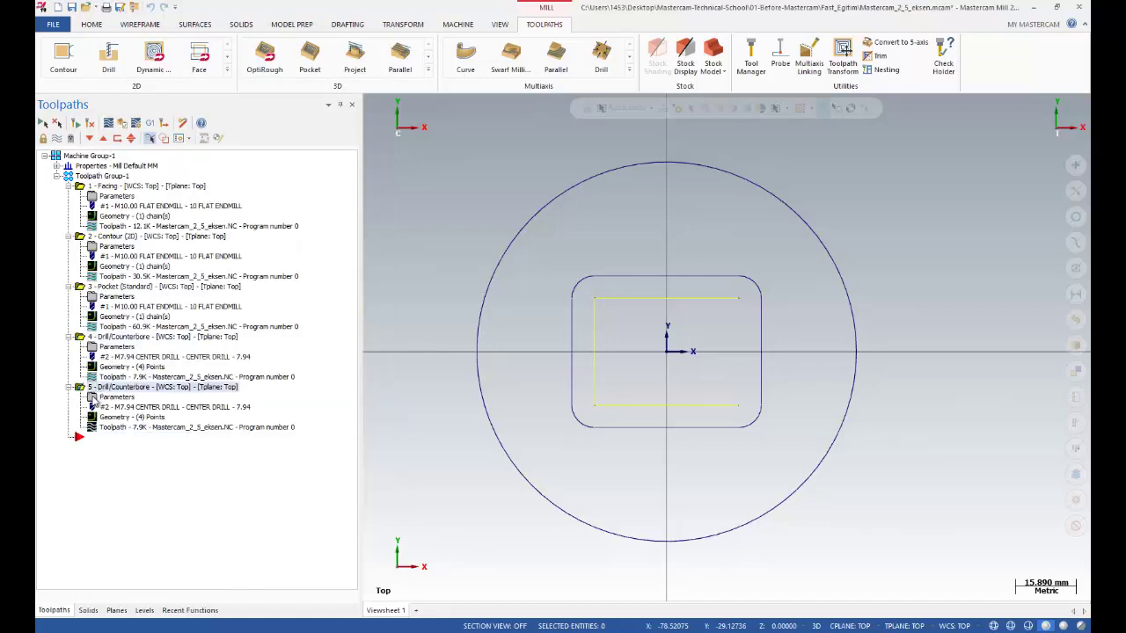
# Create a standard drill with a 10 mm diameter as the copied drill operation's tool
pyautogui.click(106, 398)
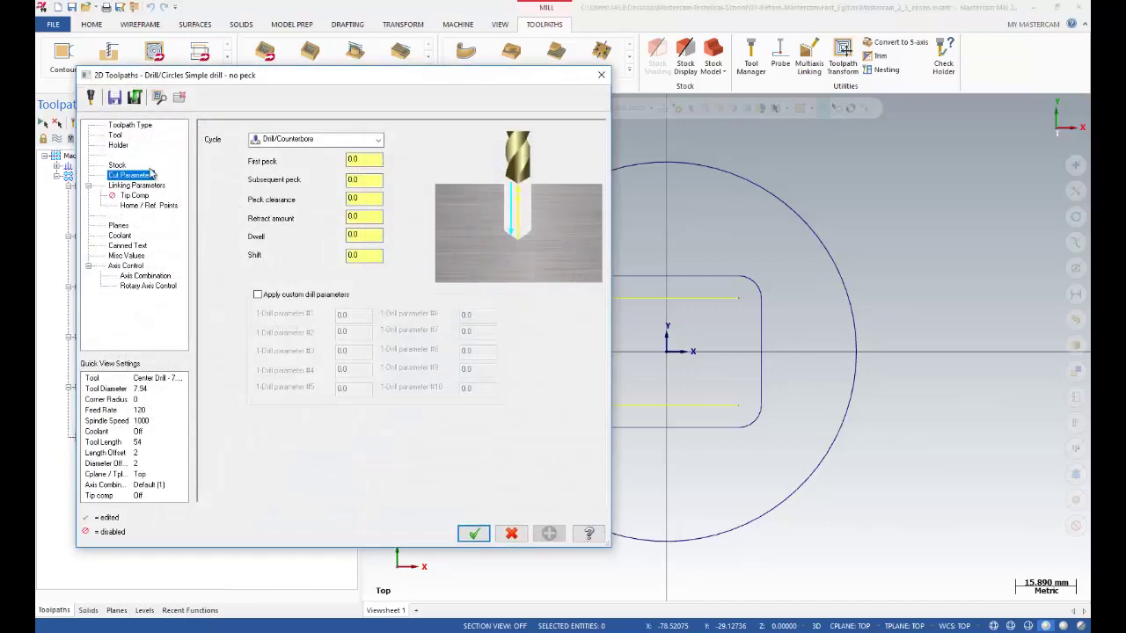
pyautogui.click(115, 136)
pyautogui.rightClick(260, 236)
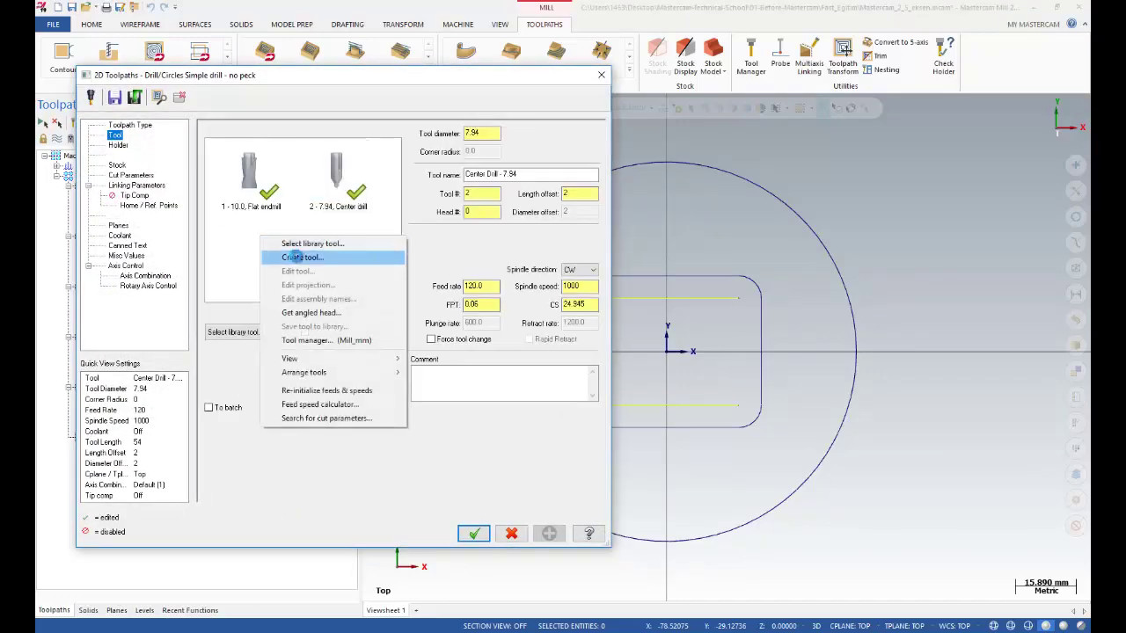
pyautogui.click(298, 255)
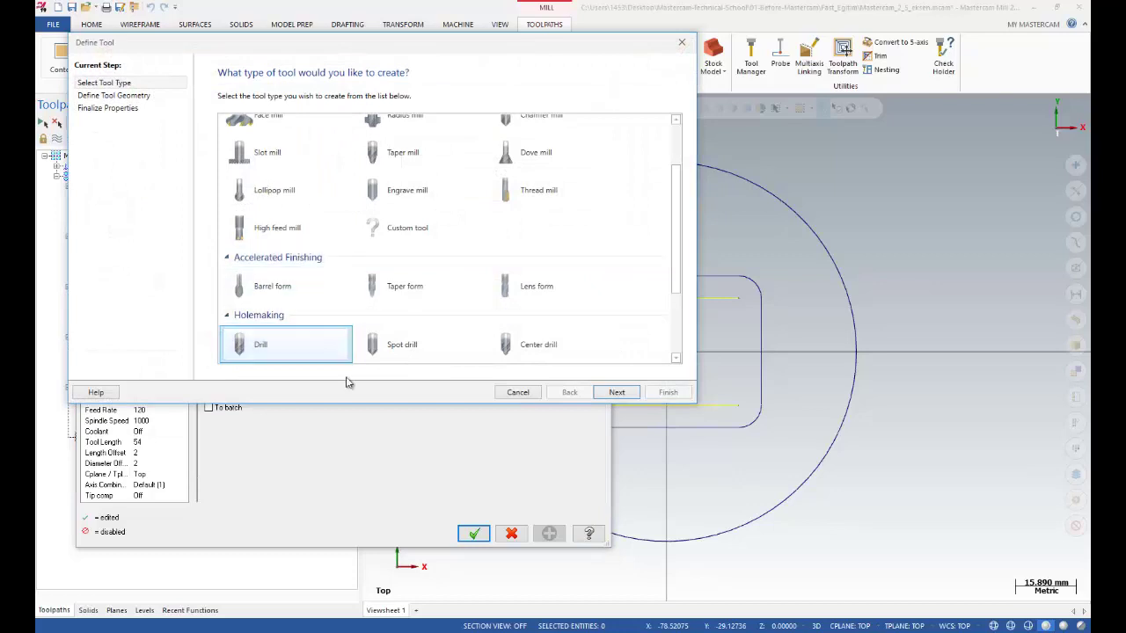
pyautogui.click(609, 393)
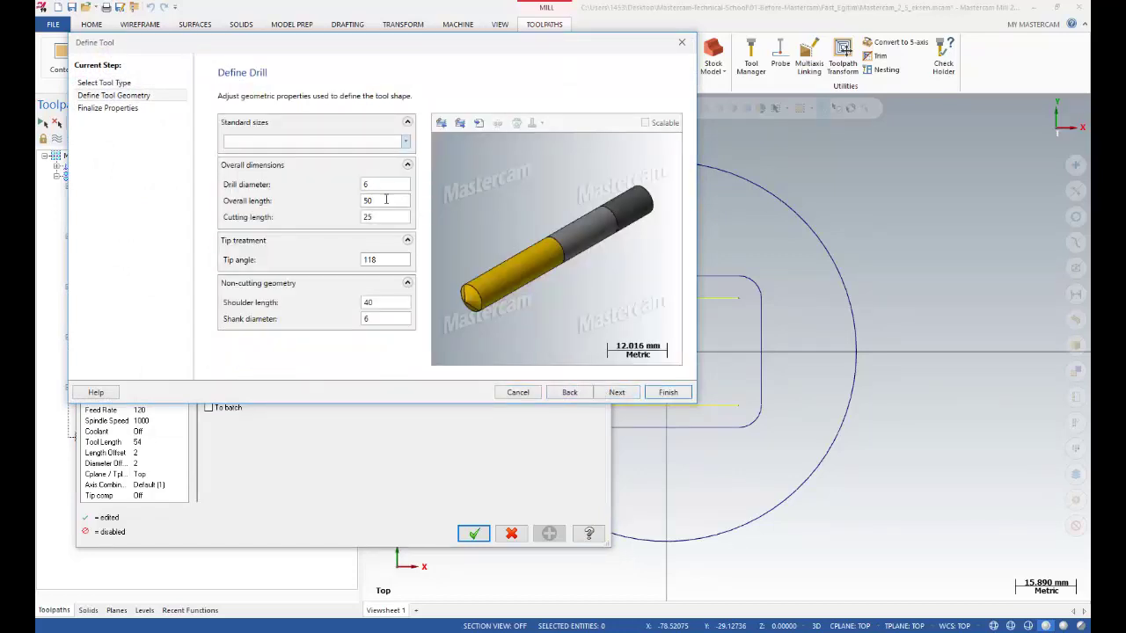
pyautogui.click(362, 184)
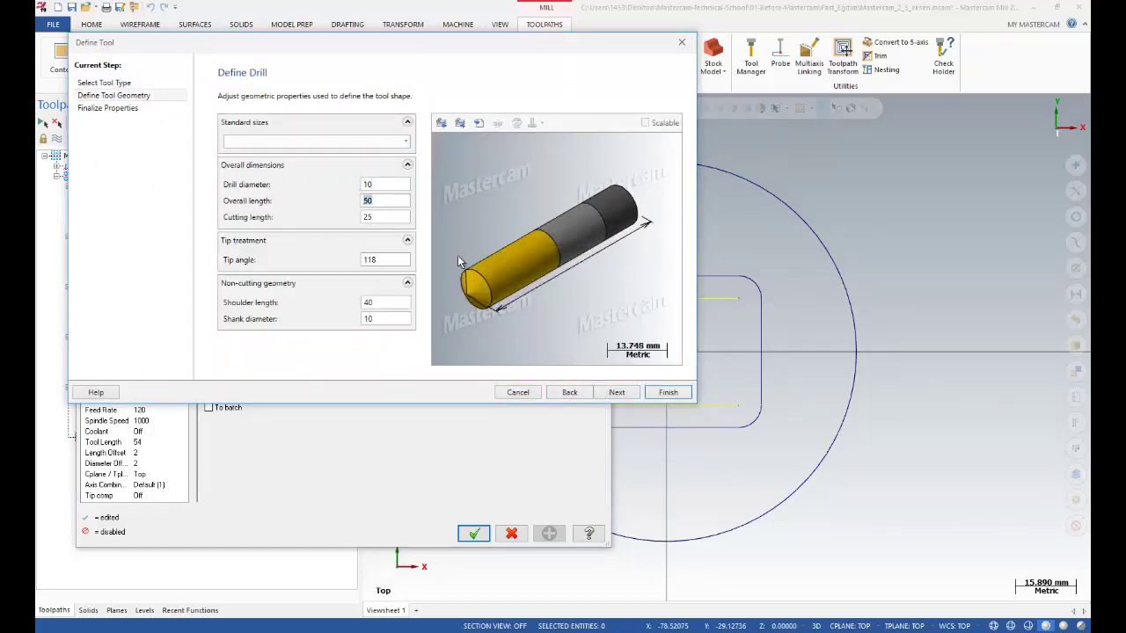
pyautogui.click(616, 392)
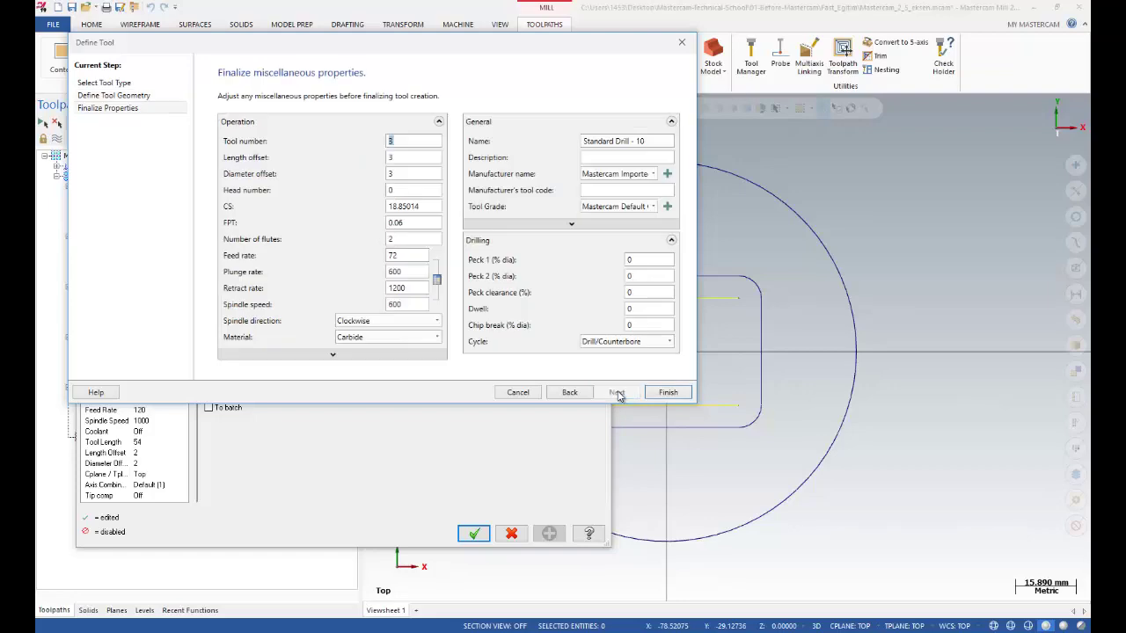
pyautogui.click(668, 392)
# Set the 10 mm drill's feed rate to 450 and its spindle speed to 850
pyautogui.moveTo(483, 286); pyautogui.dragTo(450, 285)
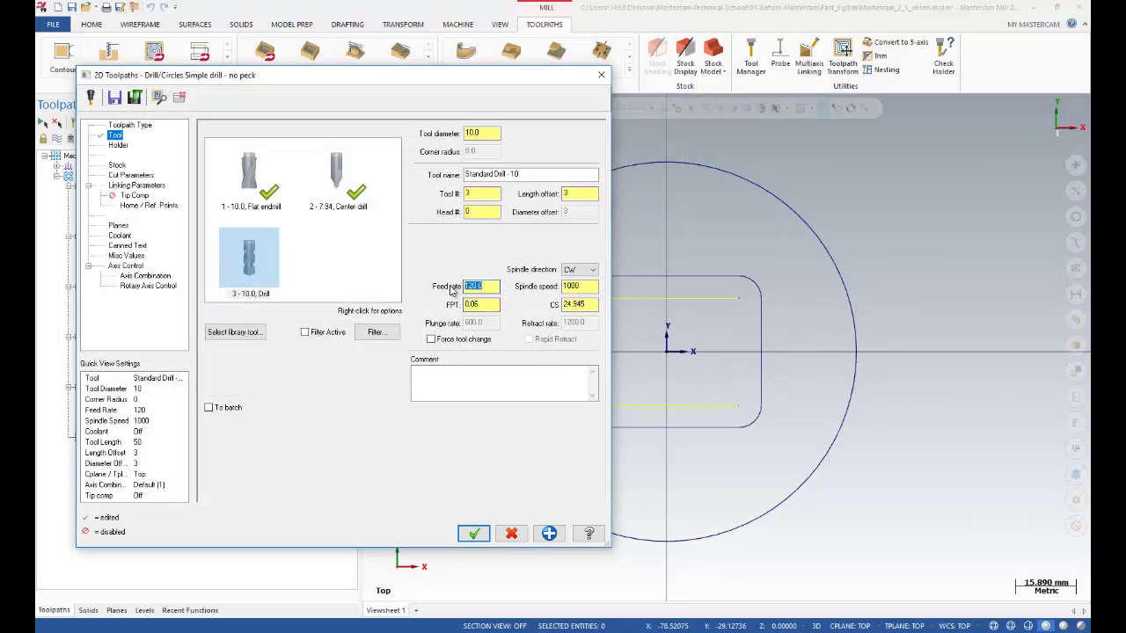
pyautogui.moveTo(591, 285); pyautogui.dragTo(543, 293)
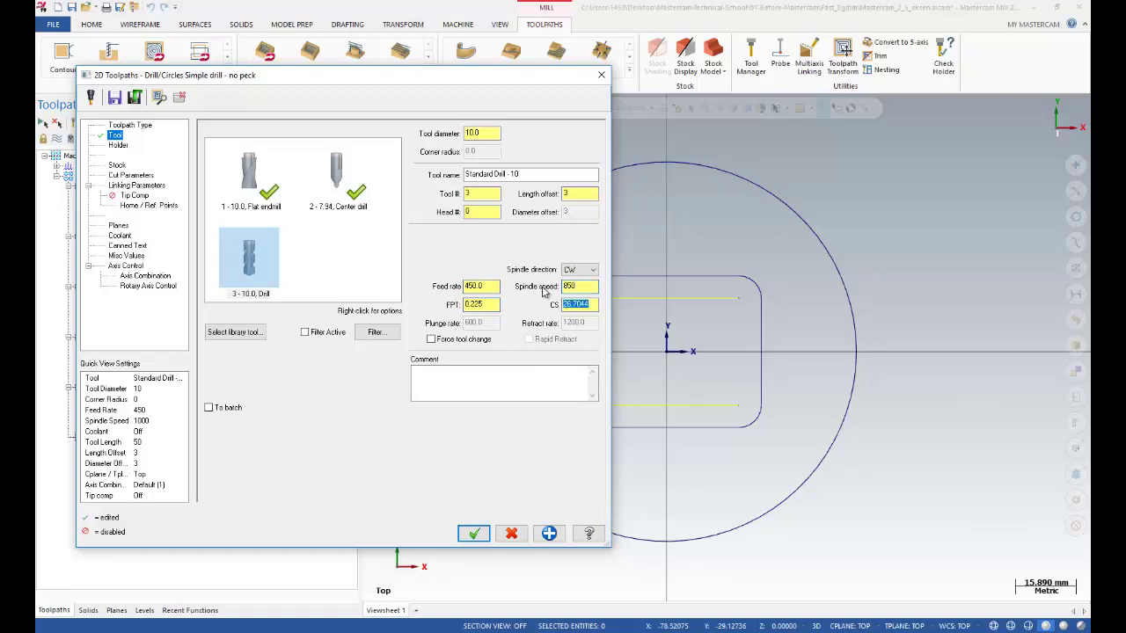
pyautogui.write('850')
pyautogui.press('Tab')
# Set the copied drill operation's absolute depth to -25 mm
pyautogui.click(136, 185)
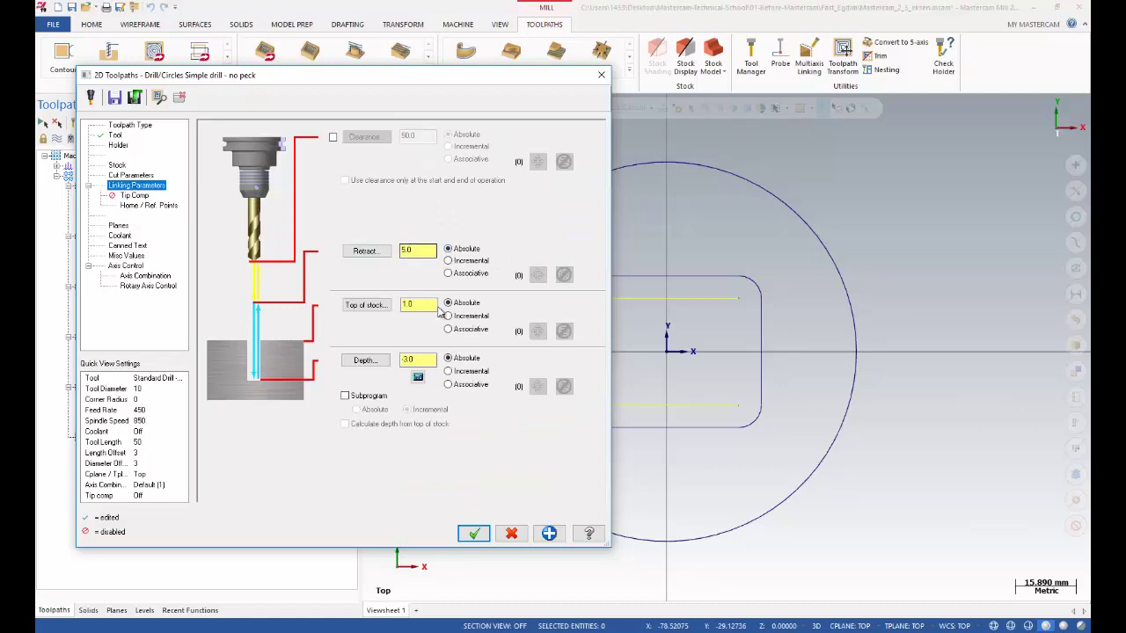
pyautogui.doubleClick(410, 359)
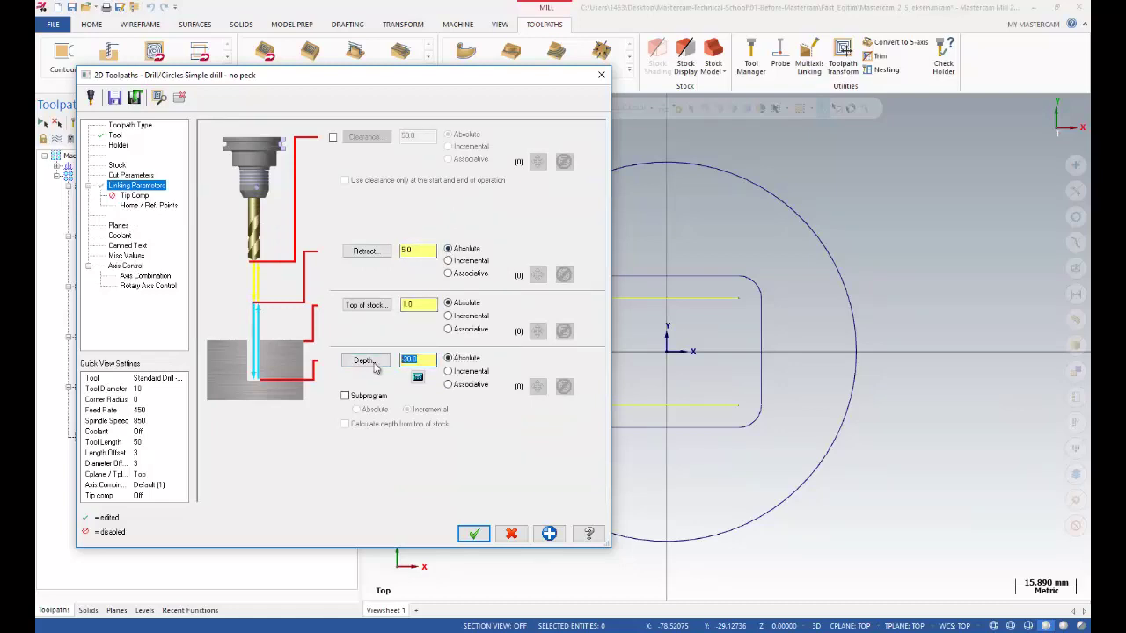
pyautogui.press('BackSpace')
pyautogui.write('-25')
pyautogui.press('Tab')
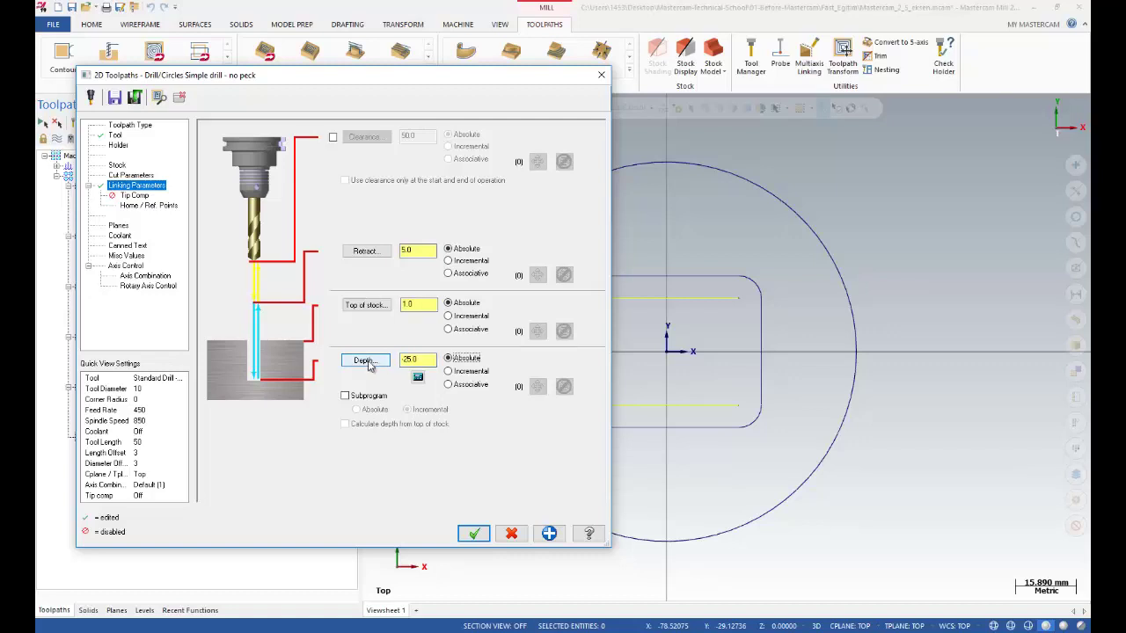
# Switch the copied operation's cycle to Peck Drill with an 8 mm first peck and regenerate its toolpath
pyautogui.click(132, 177)
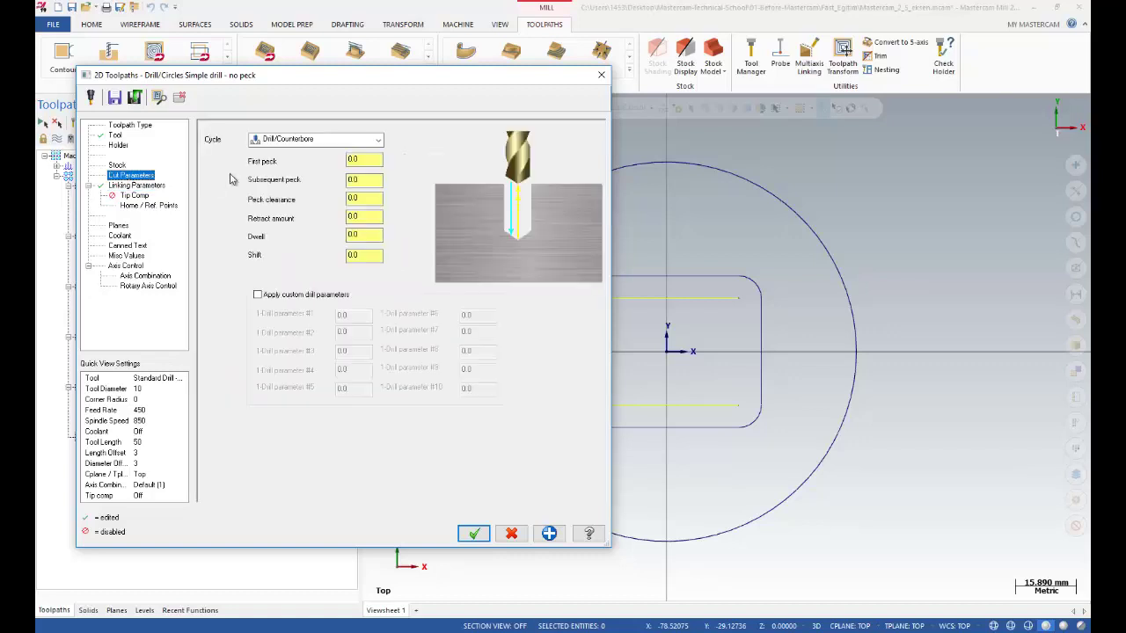
pyautogui.click(295, 141)
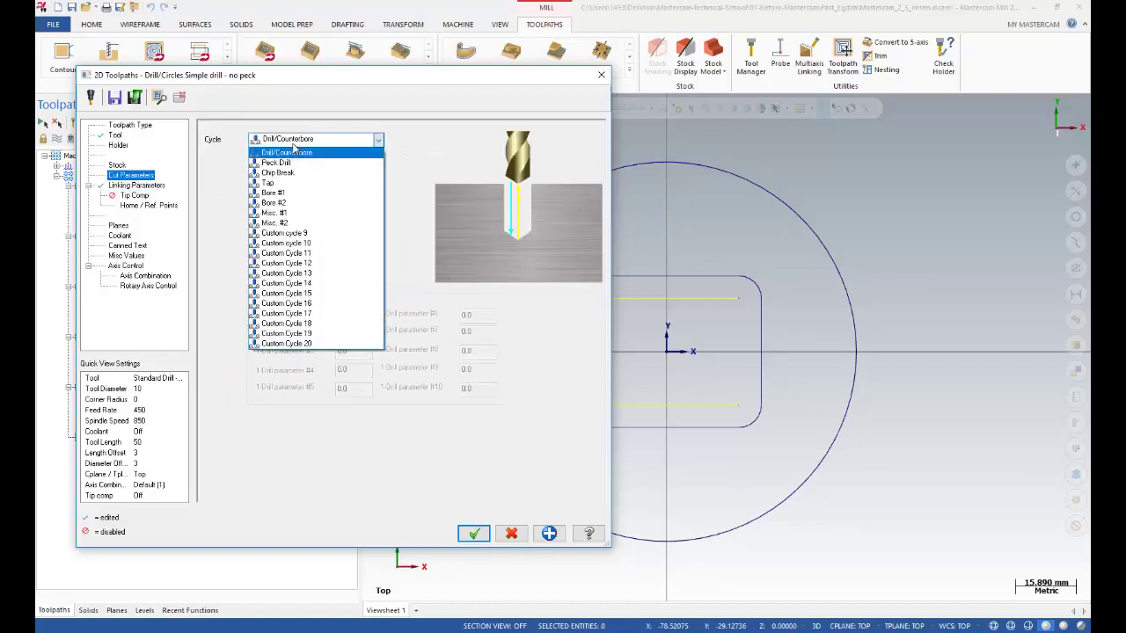
pyautogui.click(292, 163)
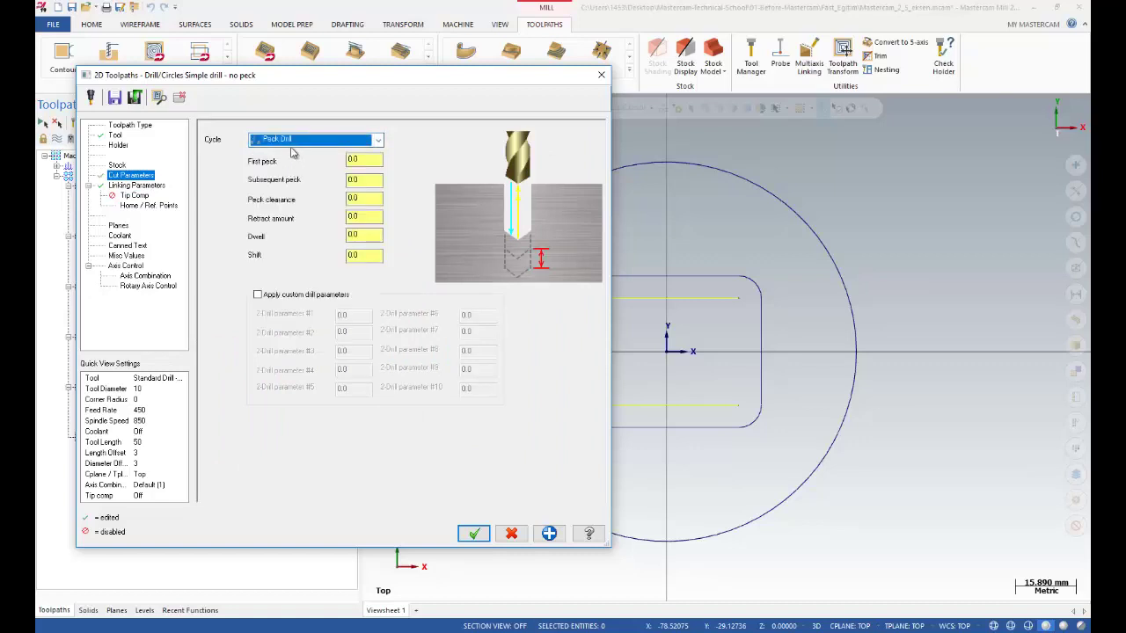
pyautogui.press('Tab')
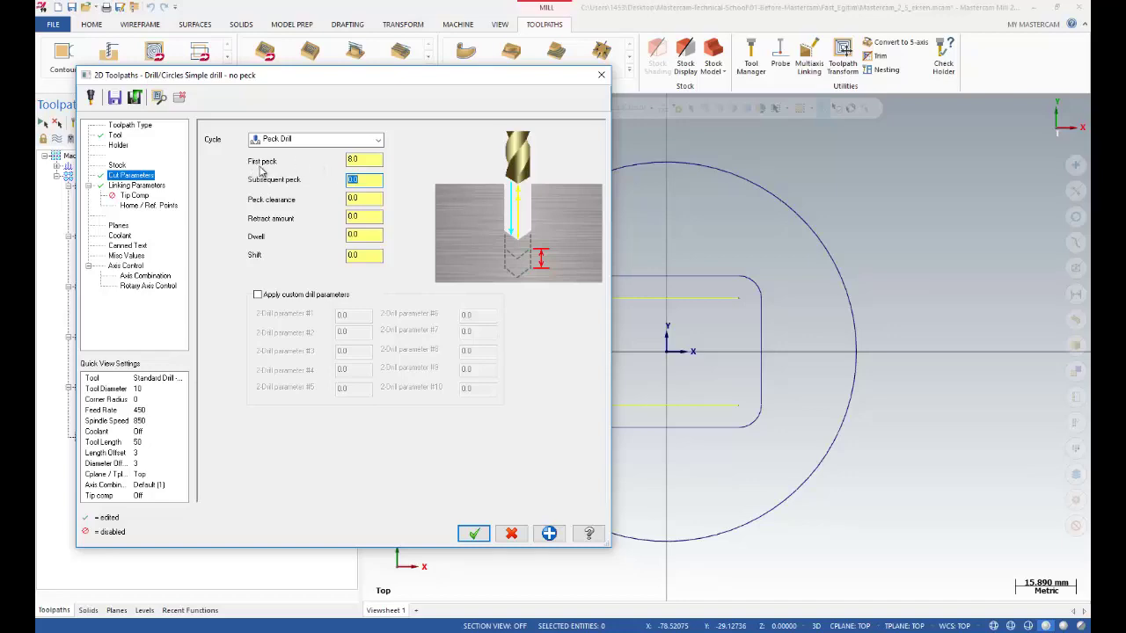
pyautogui.click(473, 533)
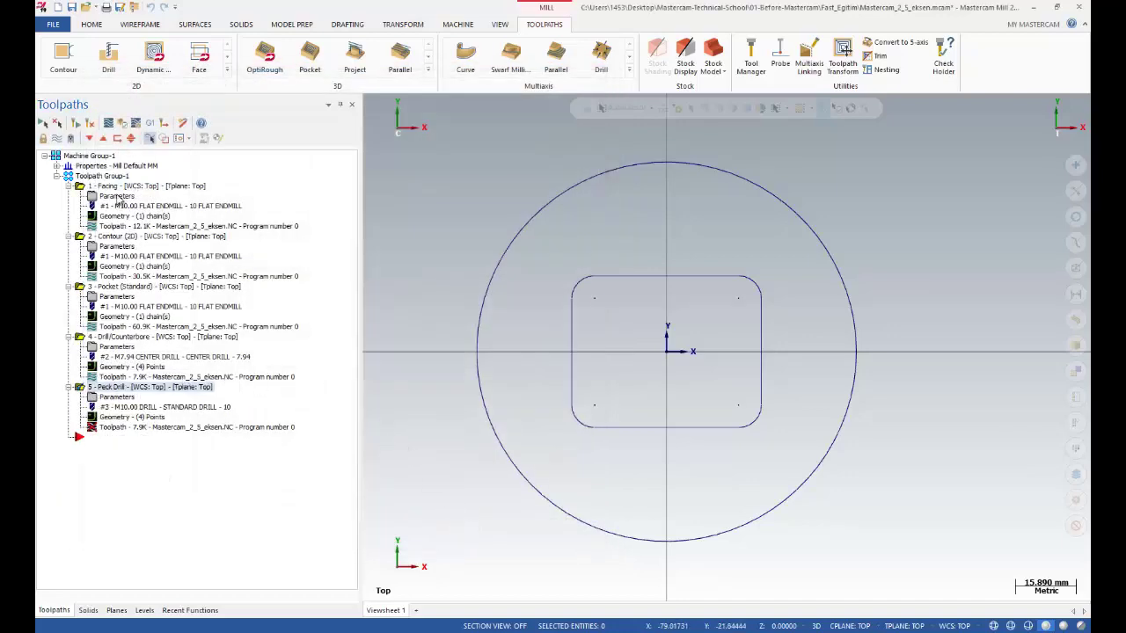
pyautogui.click(93, 126)
pyautogui.moveTo(545, 369); pyautogui.dragTo(603, 301, button='middle')
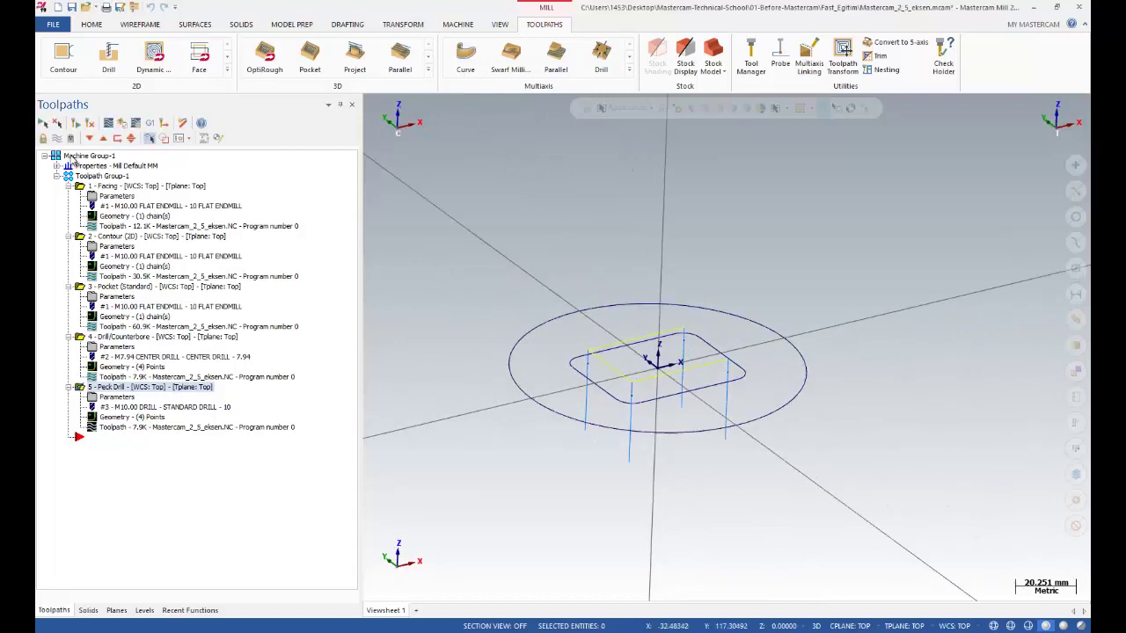
# Select all five operations and play their backplot to check the tool motion
pyautogui.click(42, 126)
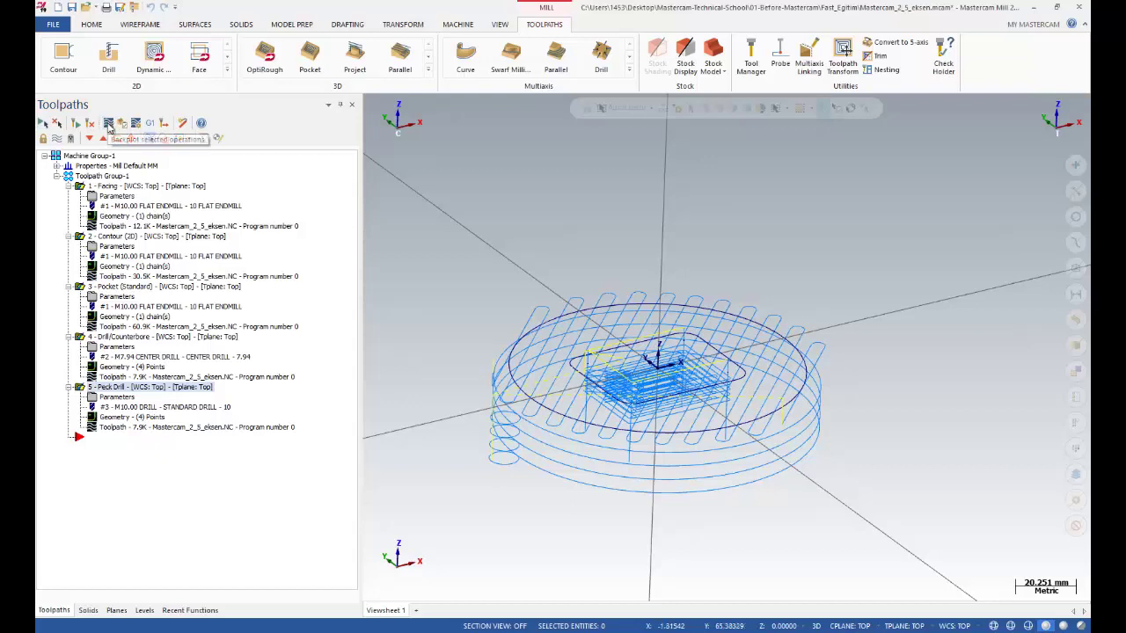
pyautogui.click(108, 124)
pyautogui.click(369, 103)
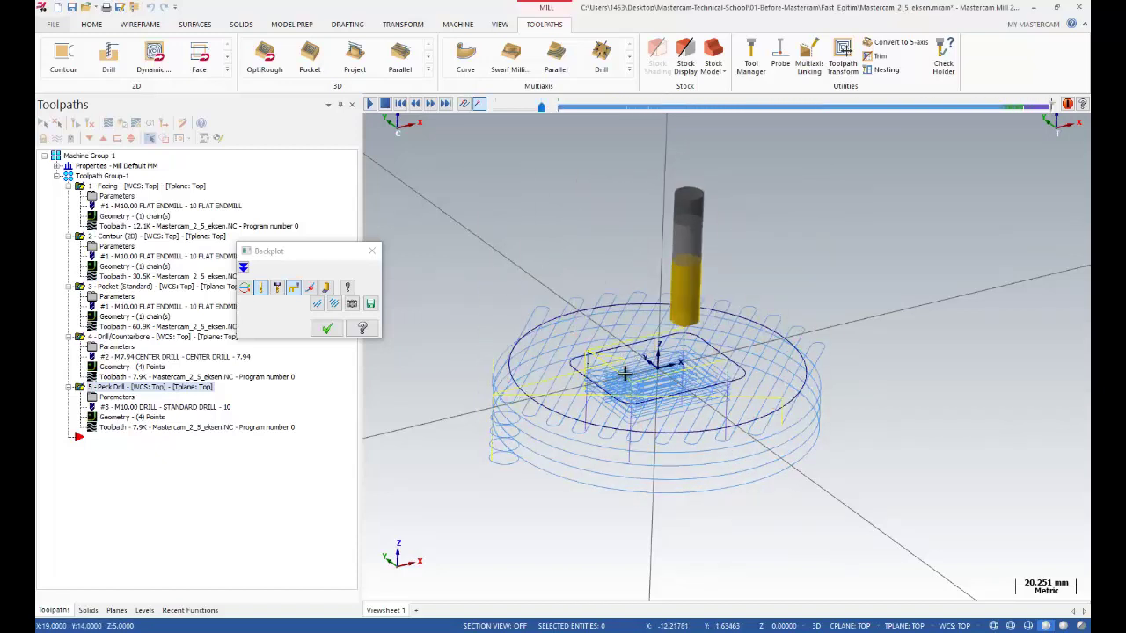
pyautogui.click(329, 330)
pyautogui.moveTo(535, 303)
pyautogui.mouseDown(button='middle')
pyautogui.moveTo(540, 259)
pyautogui.moveTo(466, 342)
pyautogui.moveTo(539, 294)
pyautogui.mouseUp(button='middle')
pyautogui.scroll(1, 540, 293)
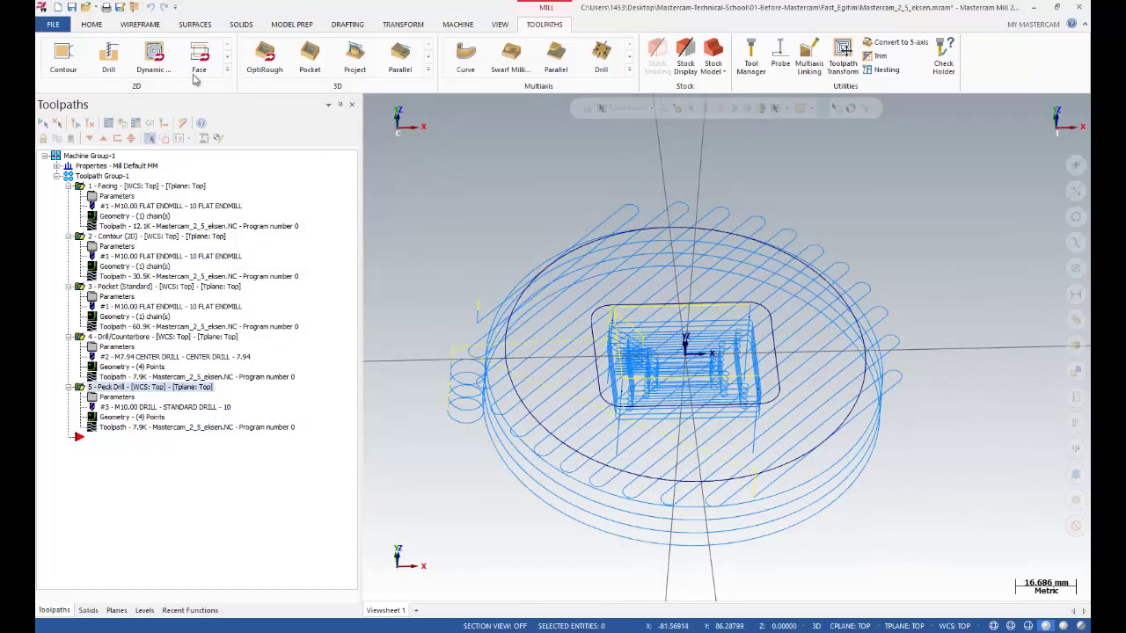
# Post-process all operations to an NC file and open the code in Code Expert
pyautogui.click(150, 129)
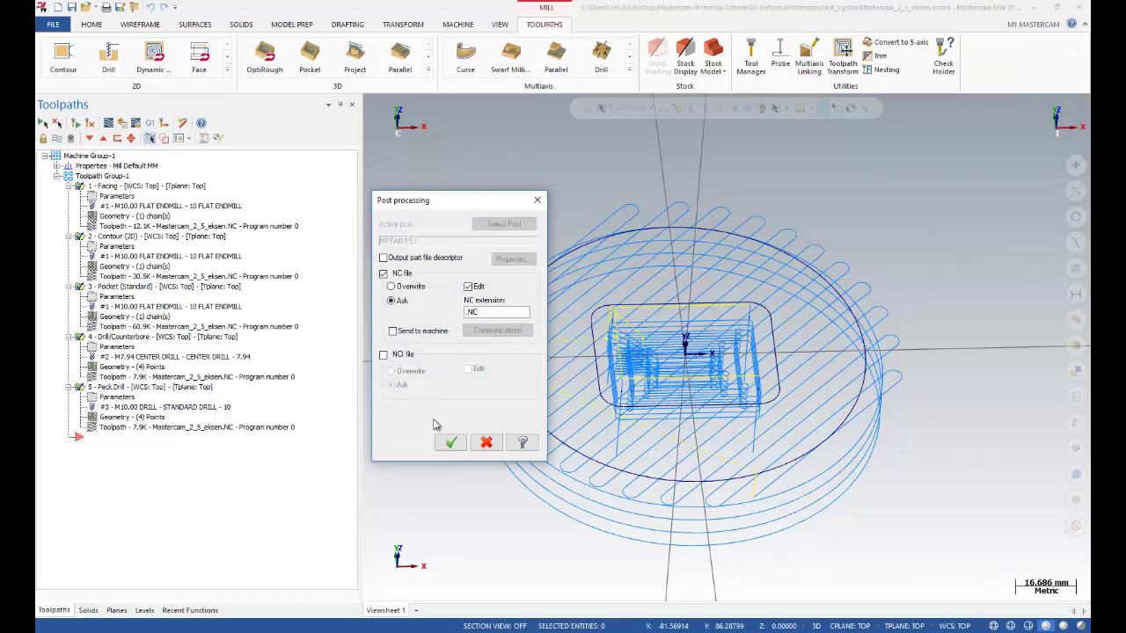
pyautogui.click(449, 443)
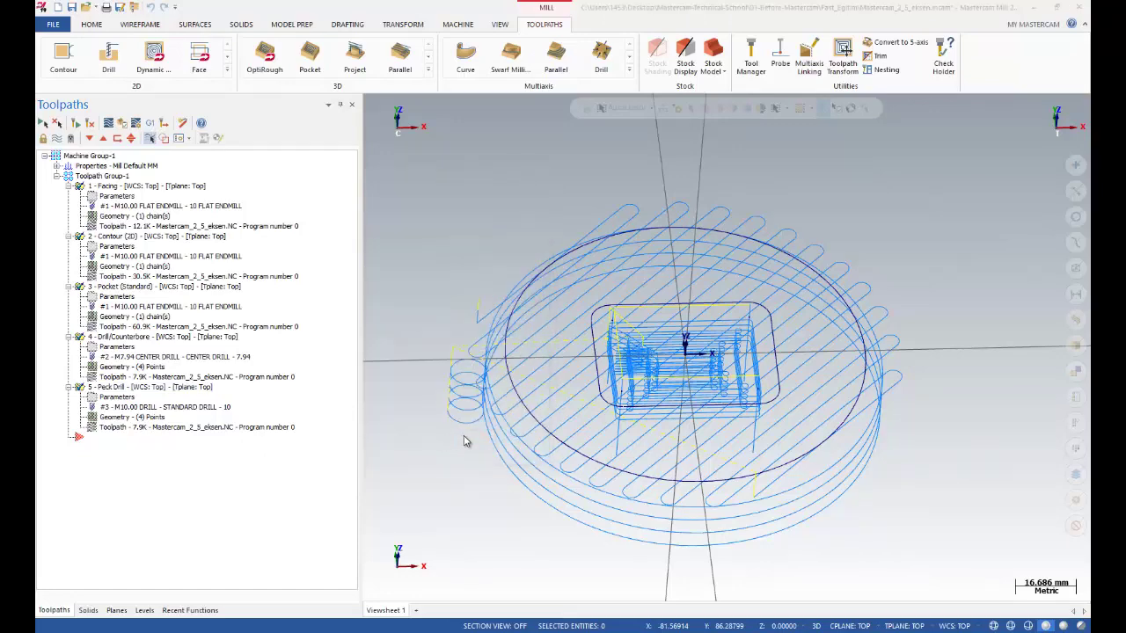
pyautogui.click(554, 503)
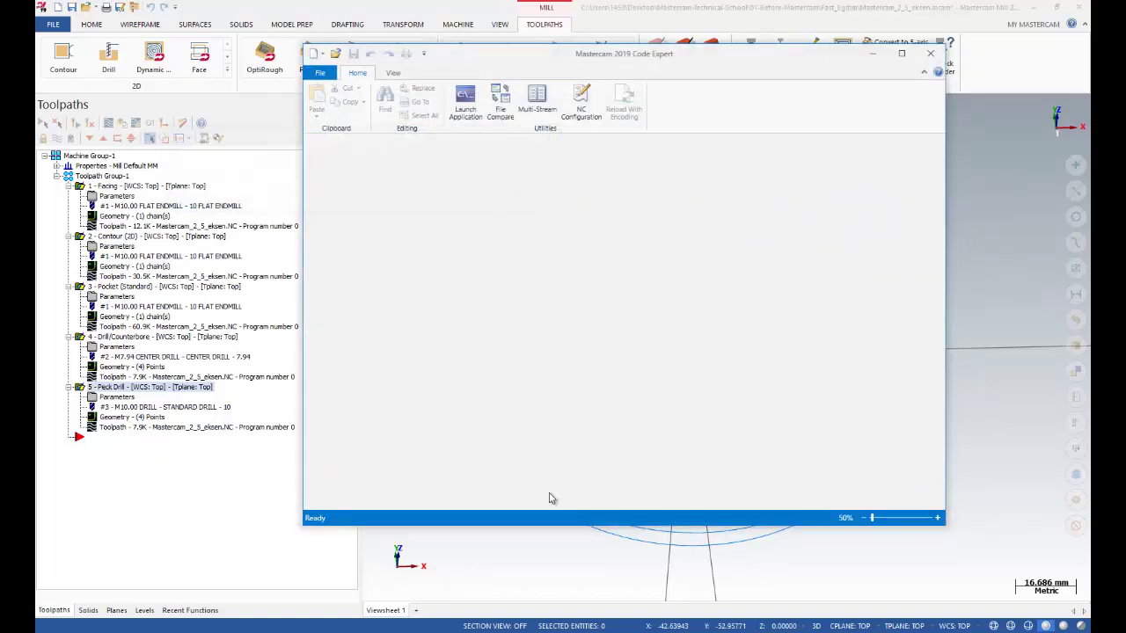
# Go through the posted NC code to the final peck drilling block and remove the program's block numbers
pyautogui.scroll(-17, 539, 442)
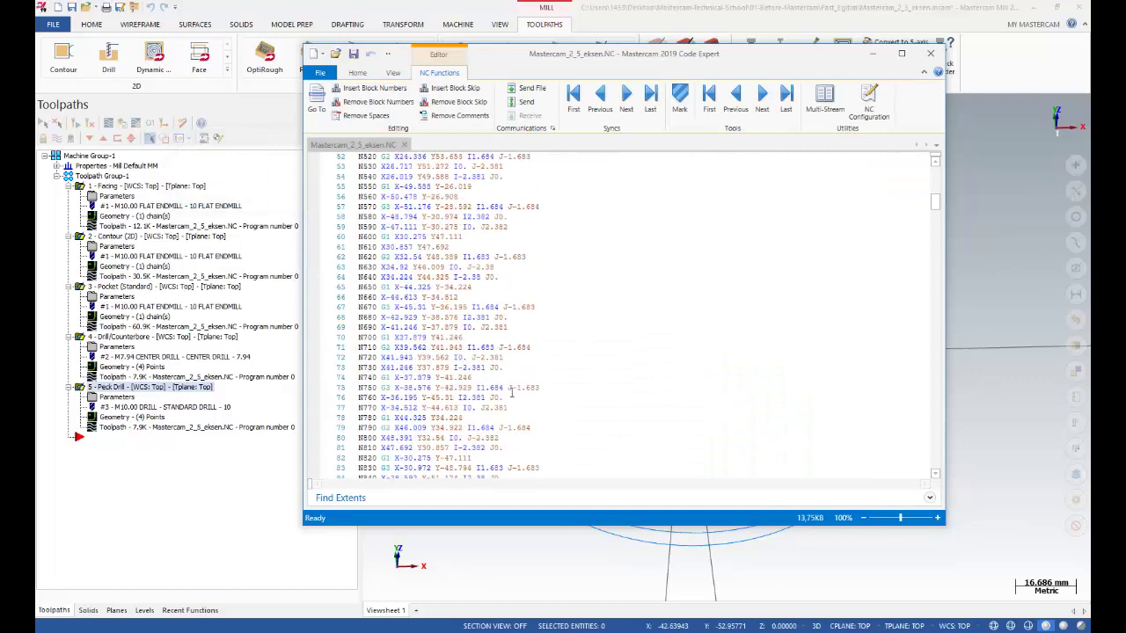
pyautogui.scroll(-16, 511, 393)
pyautogui.moveTo(934, 230); pyautogui.dragTo(924, 472)
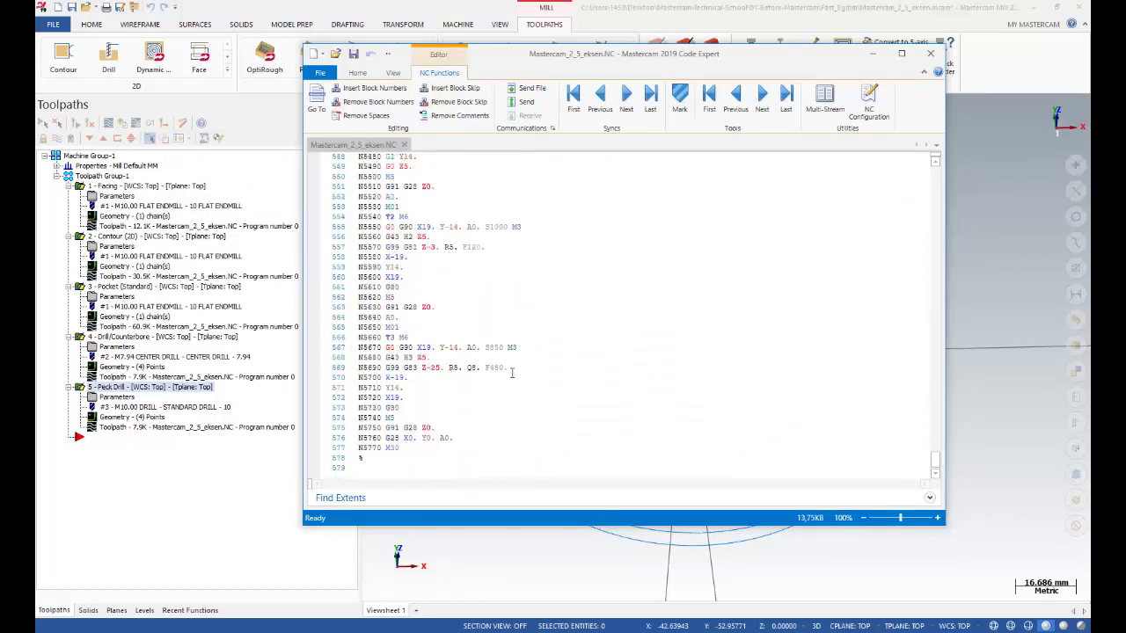
pyautogui.moveTo(510, 370); pyautogui.dragTo(310, 345)
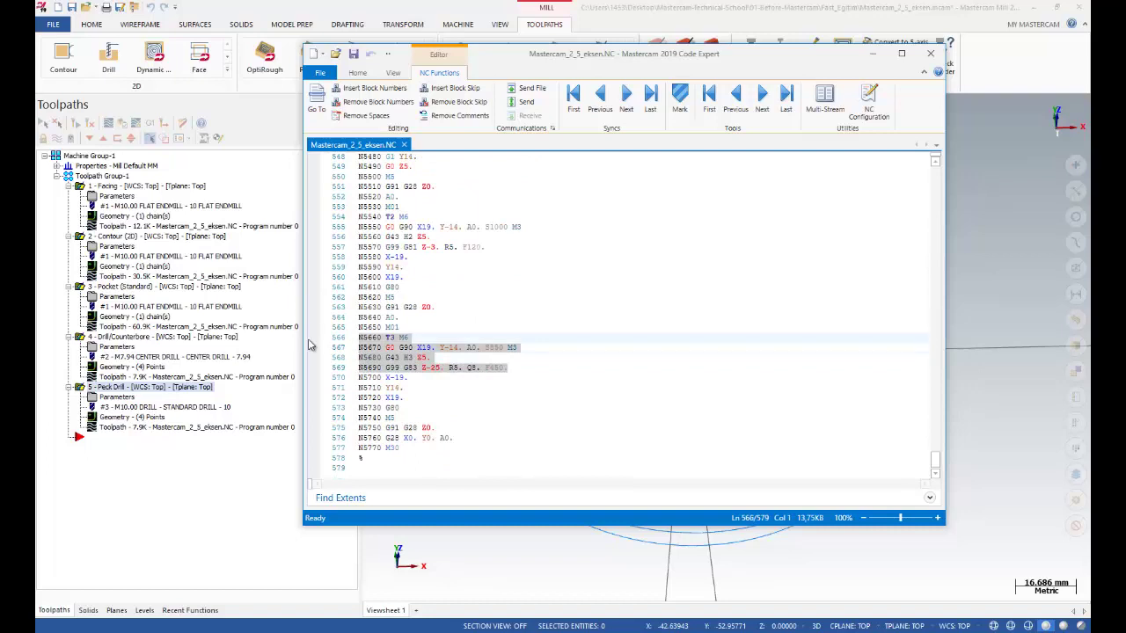
pyautogui.click(370, 102)
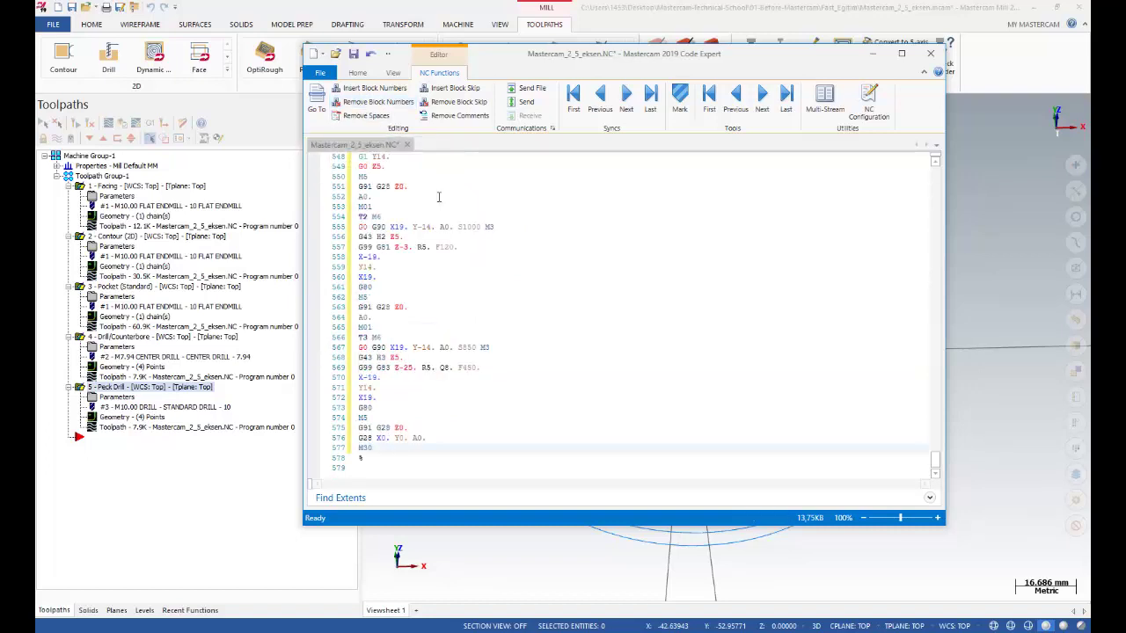
# Check the renumber-free code back to its header, then close Code Expert and save the changes to Mastercam_2_5_eksen.NC
pyautogui.click(475, 287)
pyautogui.scroll(20, 516, 319)
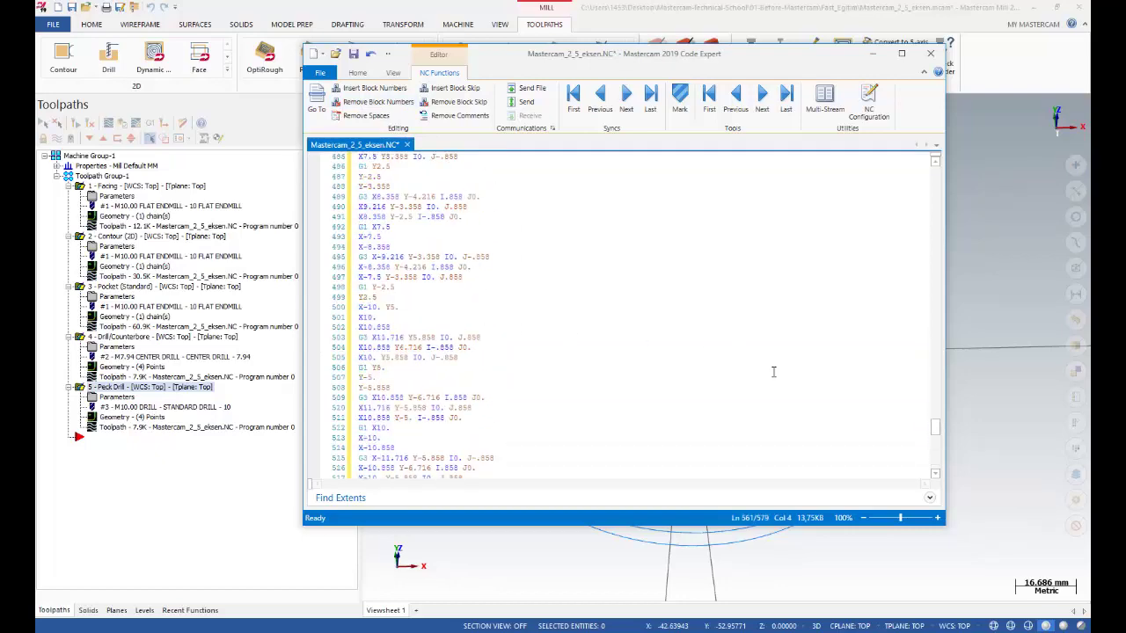
pyautogui.moveTo(937, 426); pyautogui.dragTo(915, 175)
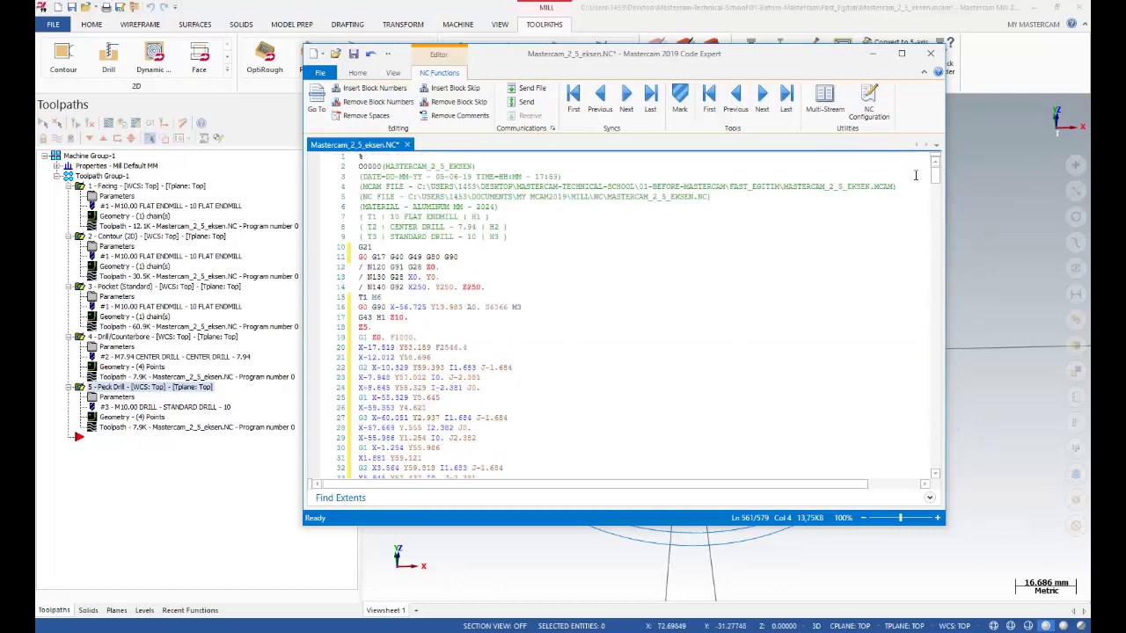
pyautogui.click(930, 54)
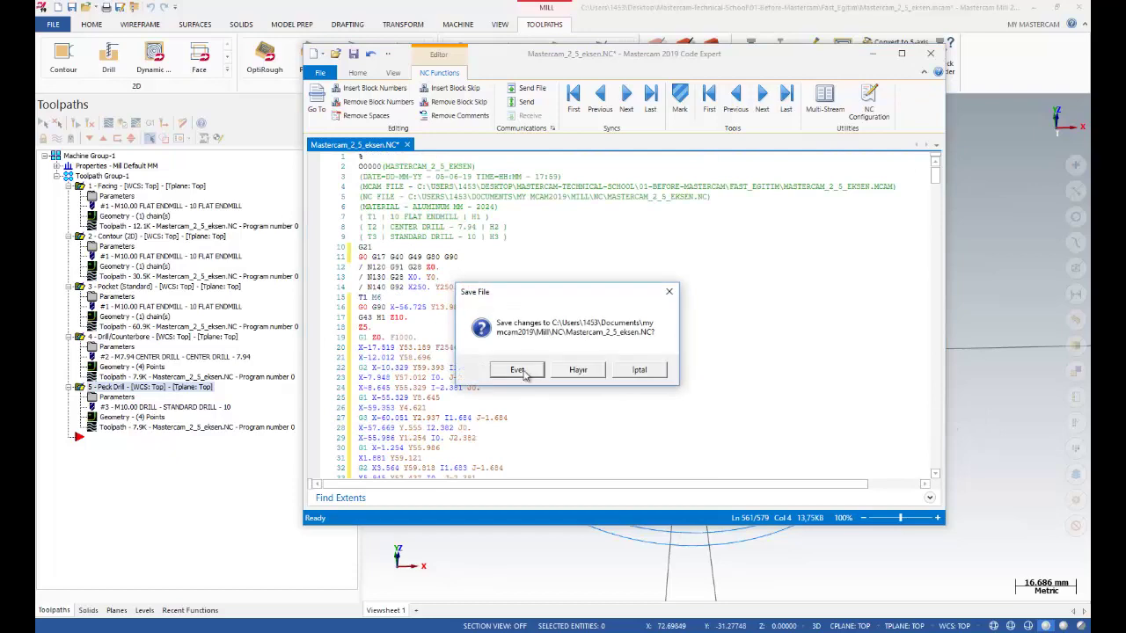
pyautogui.click(519, 367)
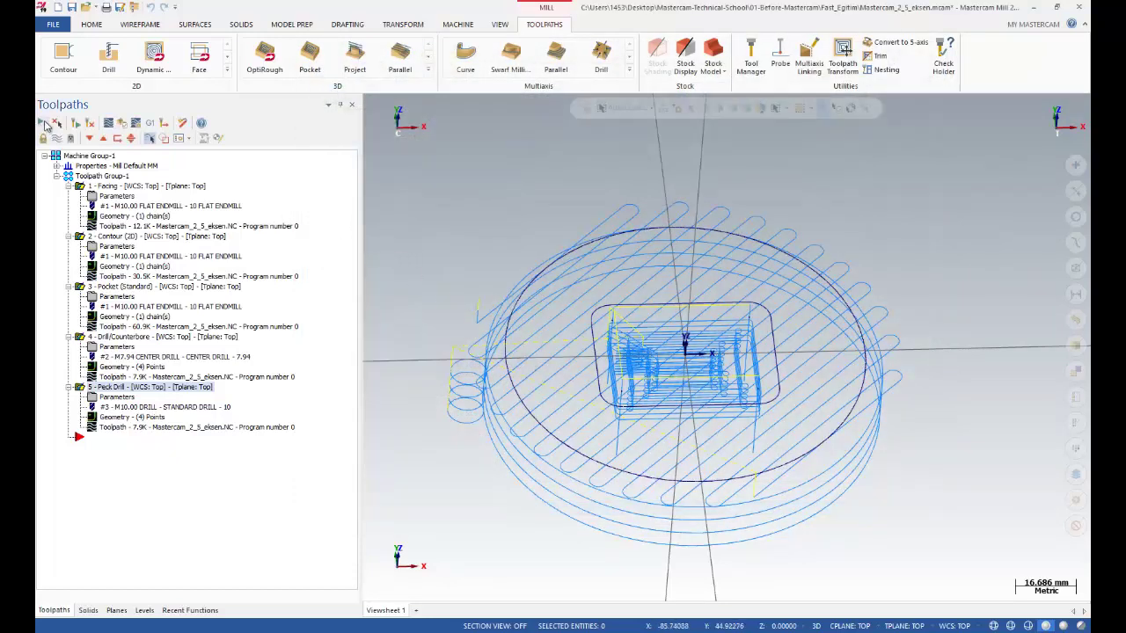
# Turn off the toolpath display of all five operations in the graphics view
pyautogui.click(56, 139)
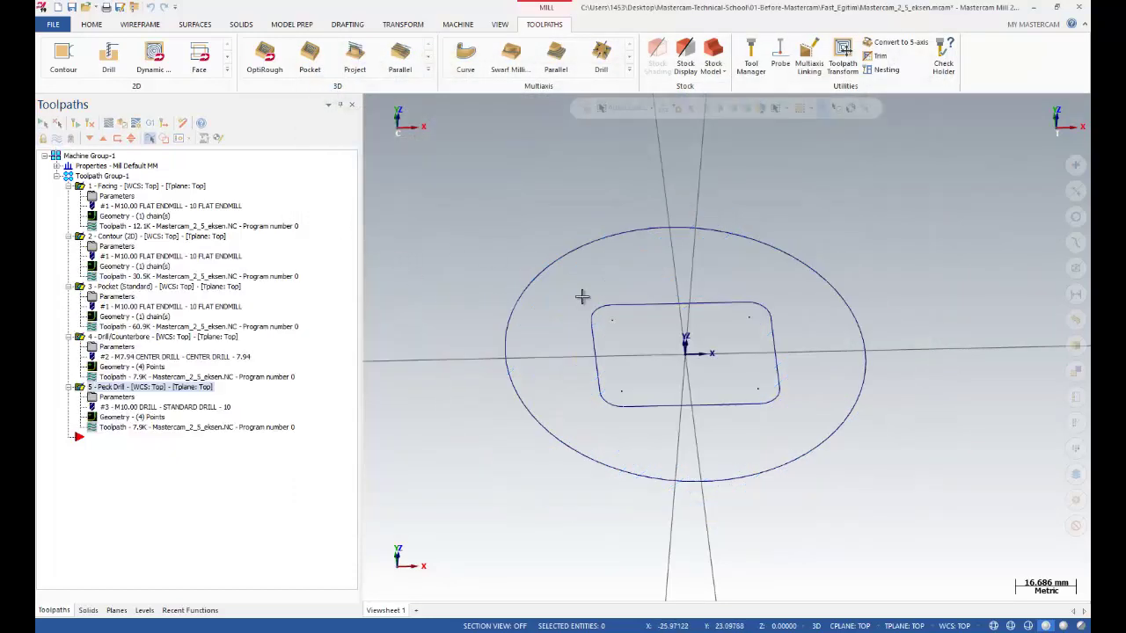
pyautogui.moveTo(583, 293); pyautogui.dragTo(526, 282, button='middle')
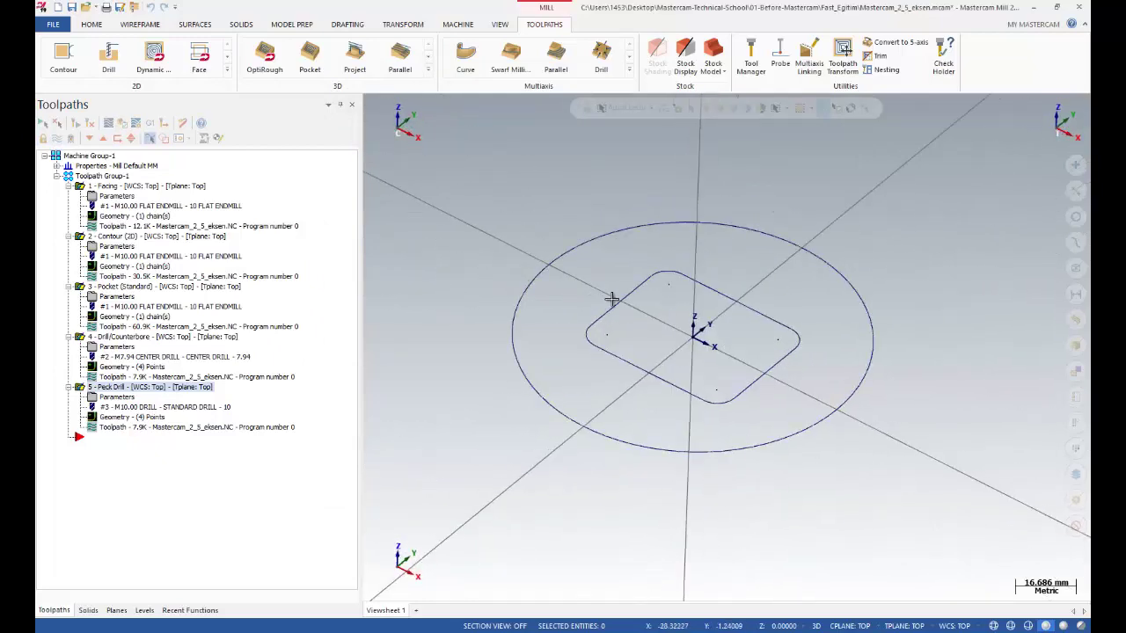
pyautogui.moveTo(671, 281); pyautogui.dragTo(556, 314, button='middle')
pyautogui.scroll(2, 552, 327)
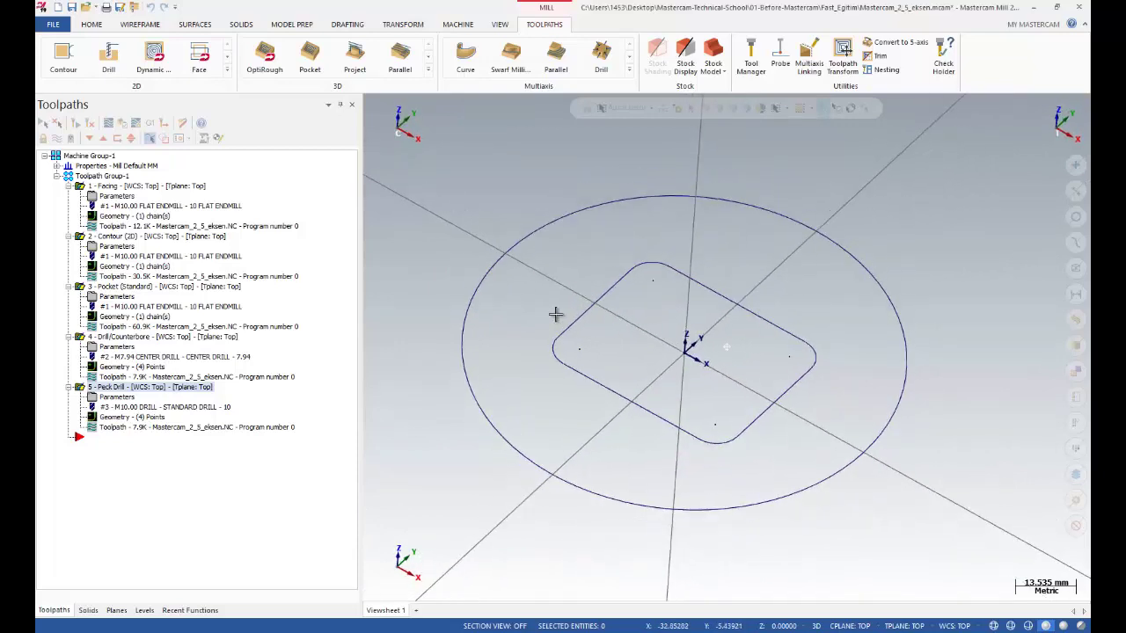